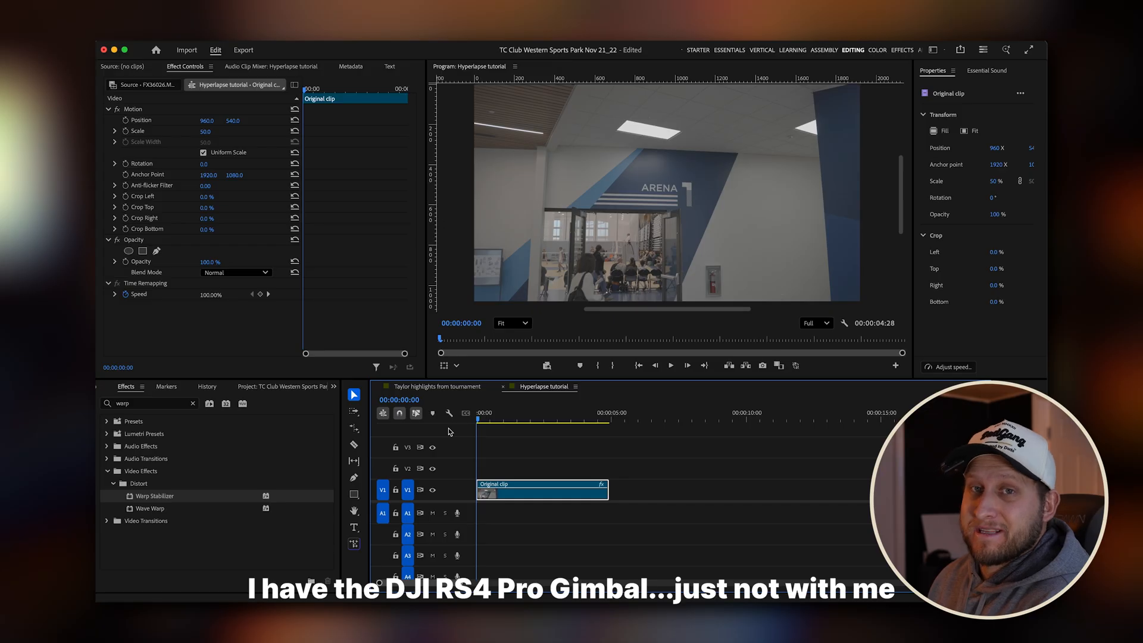
Play the original clip and scrub through it, returning the playhead to the start of the sequence.
{"action": "key", "text": "space"}
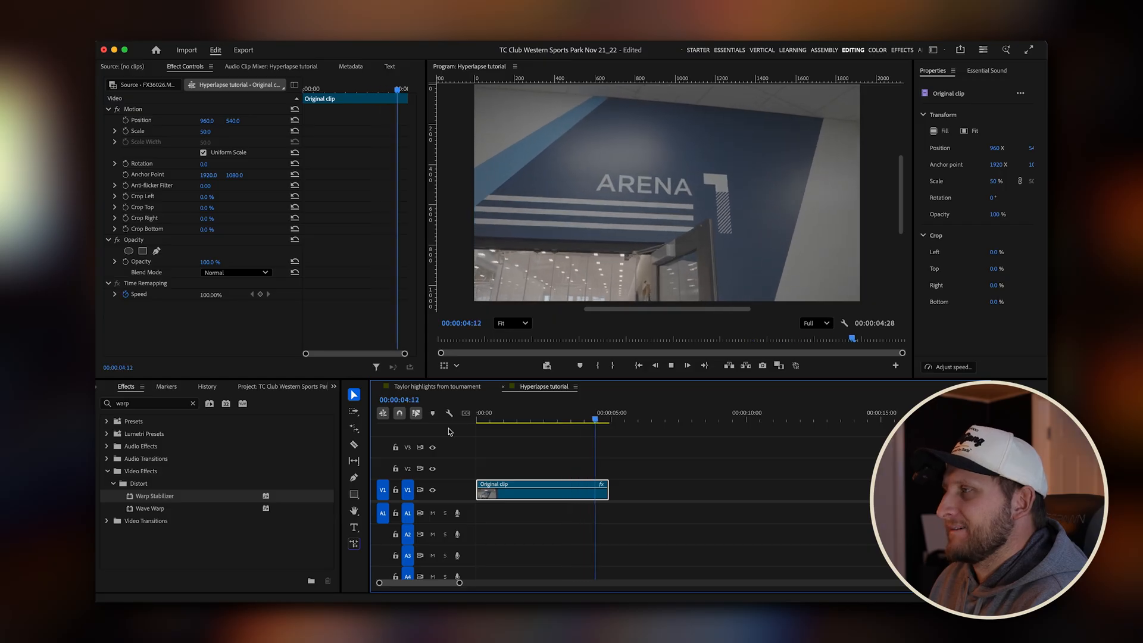
{"action": "left_click", "coordinate": [523, 421]}
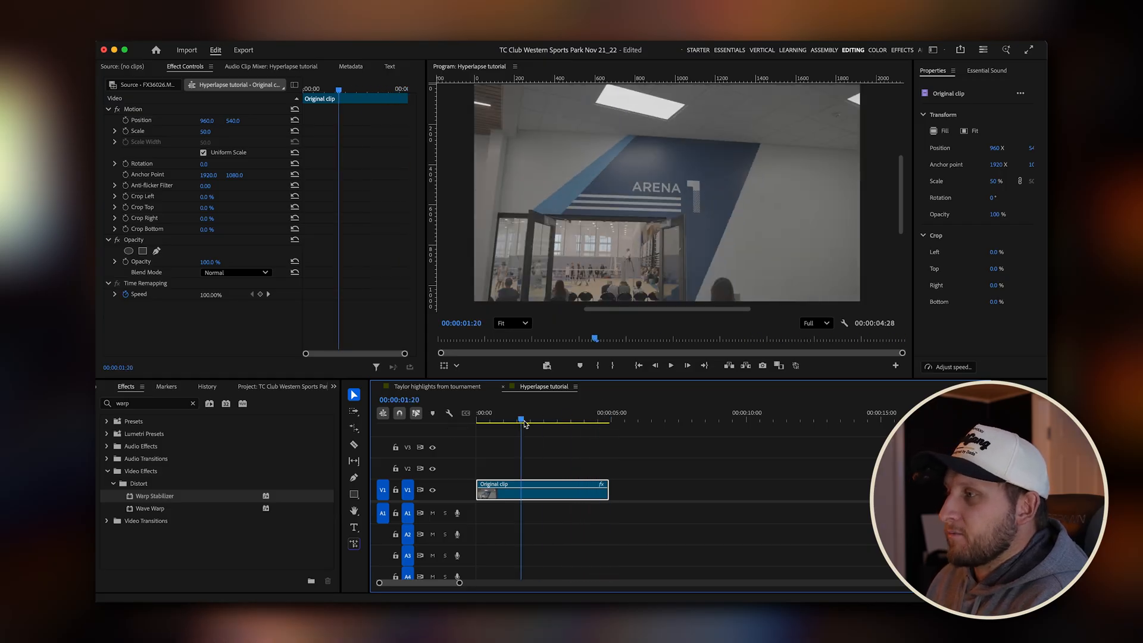
{"action": "left_click_drag", "start_coordinate": [523, 420], "coordinate": [437, 432]}
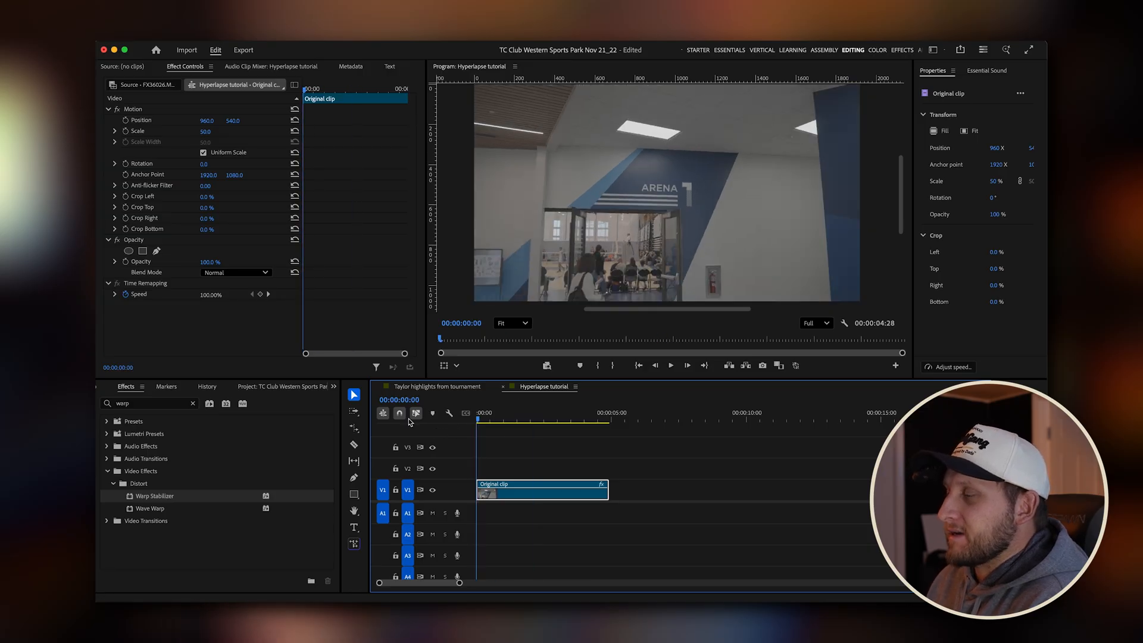
{"action": "left_click", "coordinate": [530, 419]}
{"action": "left_click_drag", "start_coordinate": [531, 419], "coordinate": [440, 423]}
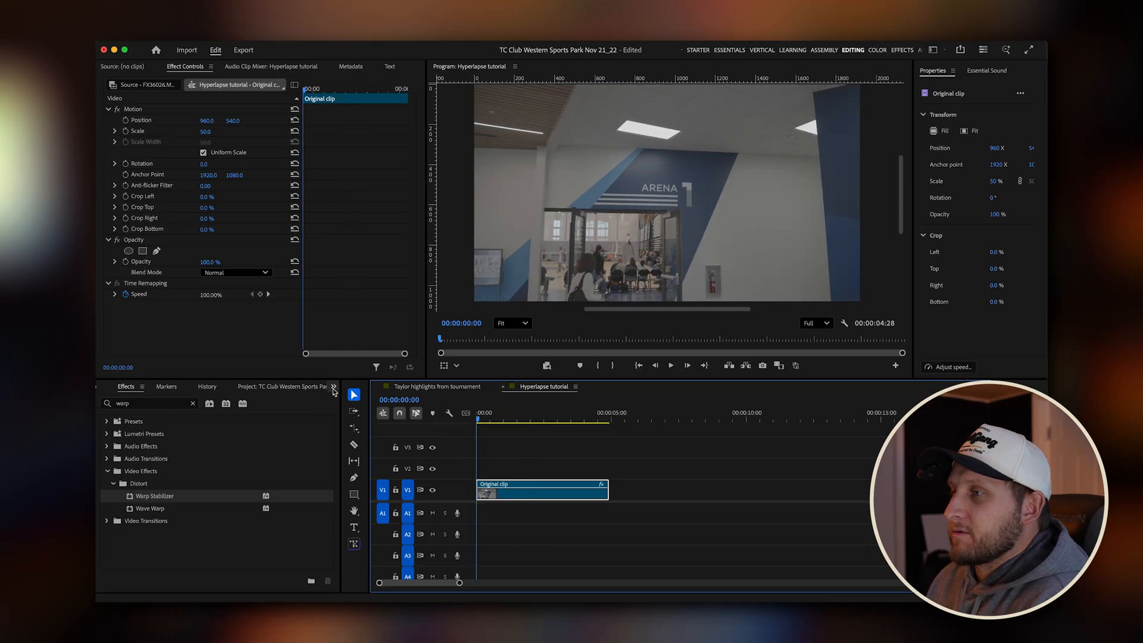
Apply the Warp Stabilizer effect to the original clip on V1.
{"action": "left_click", "coordinate": [333, 390]}
{"action": "left_click", "coordinate": [358, 455]}
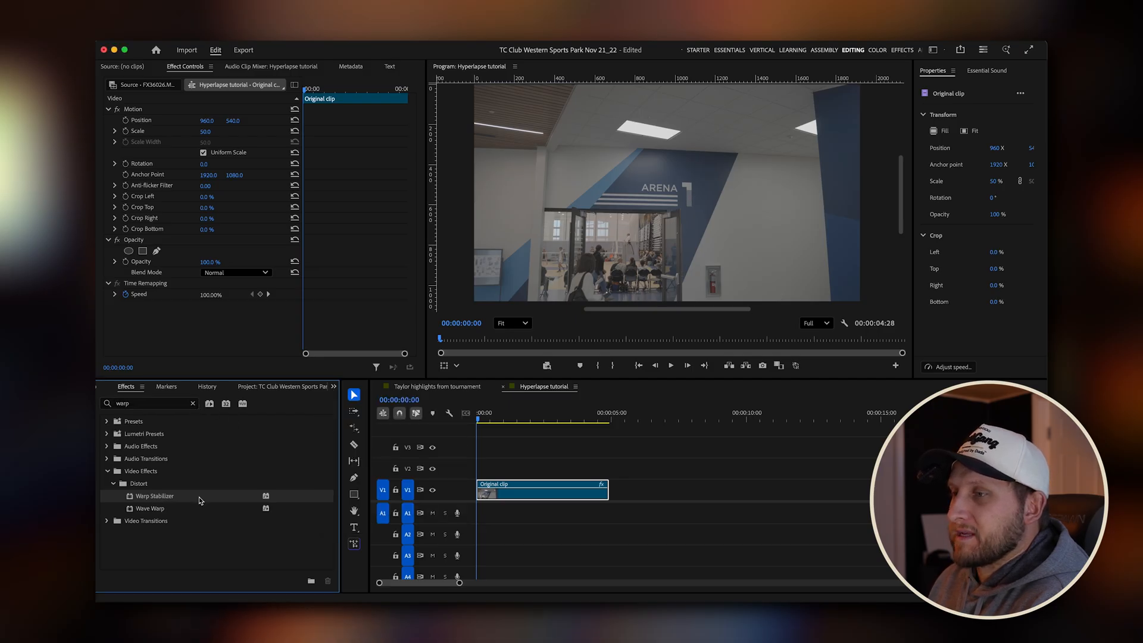
{"action": "left_click_drag", "start_coordinate": [162, 496], "coordinate": [506, 496]}
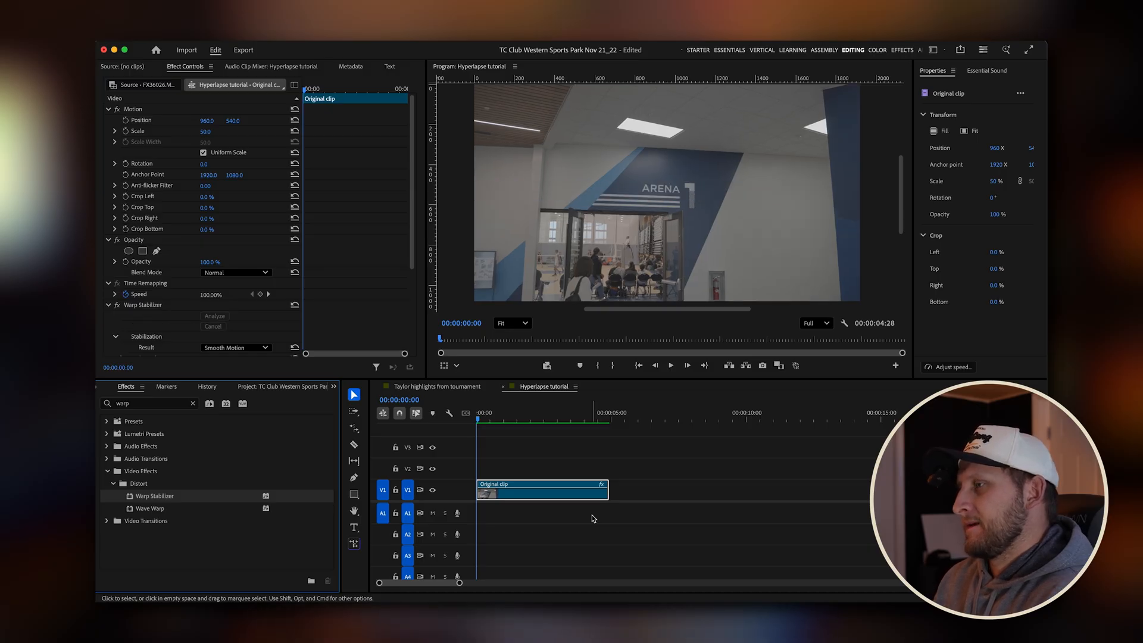
Play back the stabilized clip and stop with the playhead at 00:00:03:15.
{"action": "left_click", "coordinate": [380, 450]}
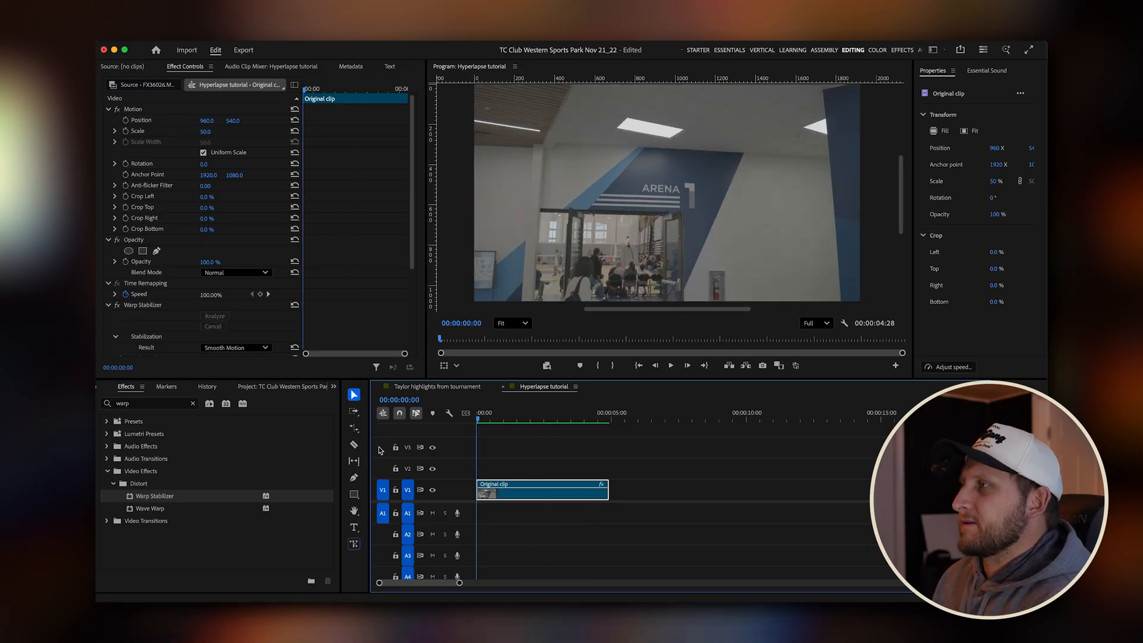
{"action": "key", "text": "space"}
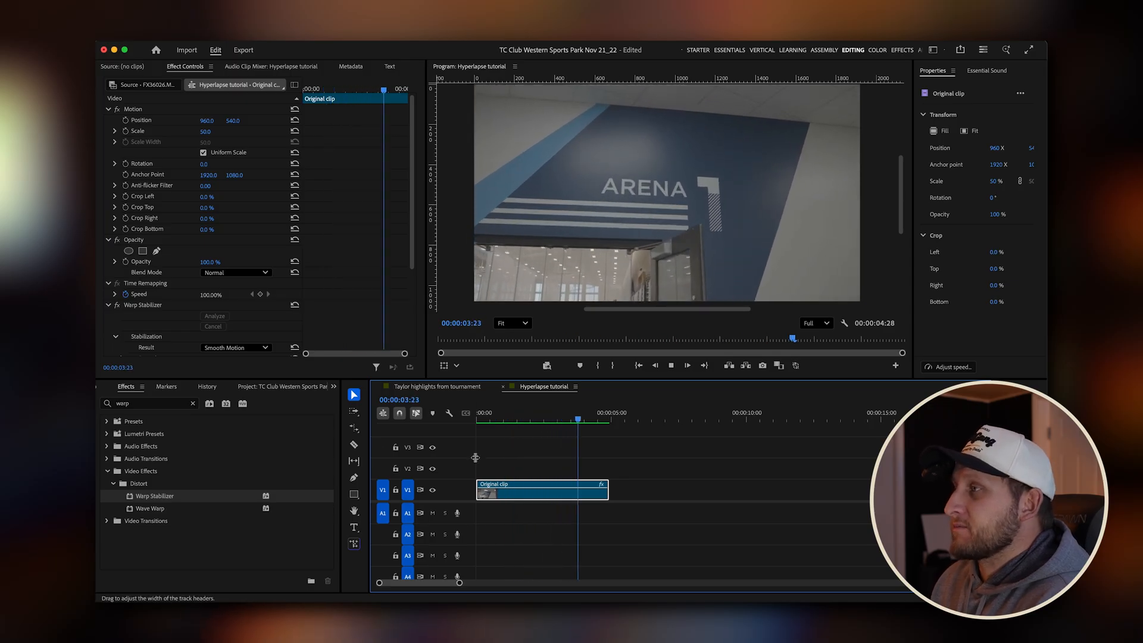
{"action": "key", "text": "space"}
{"action": "mouse_move", "coordinate": [570, 420]}
{"action": "left_mouse_down"}
{"action": "mouse_move", "coordinate": [546, 421]}
{"action": "mouse_move", "coordinate": [582, 422]}
{"action": "mouse_move", "coordinate": [543, 416]}
{"action": "mouse_move", "coordinate": [572, 420]}
{"action": "left_mouse_up"}
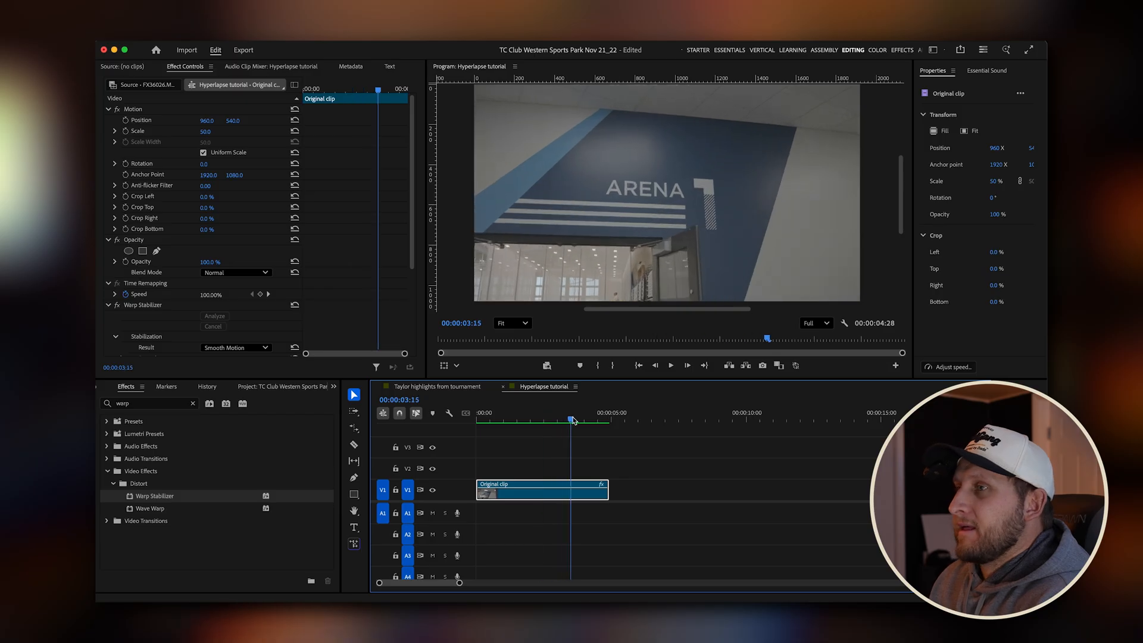
Set the Warp Stabilizer method to Position, Scale, Rotation.
{"action": "scroll", "coordinate": [134, 197], "scroll_direction": "down", "scroll_amount": 5}
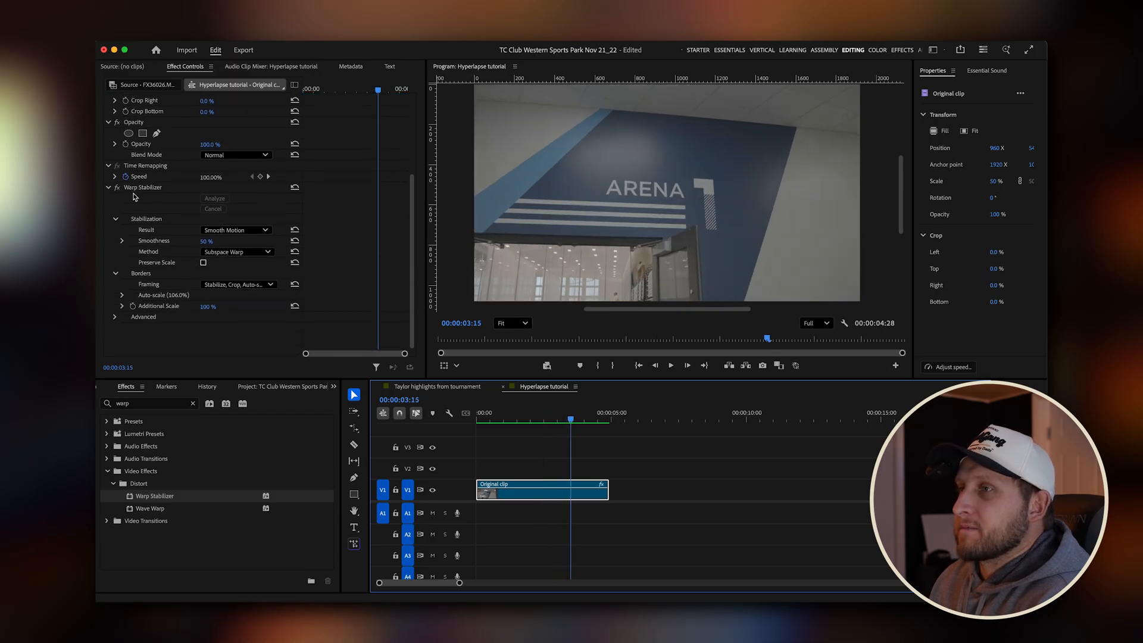
{"action": "left_click", "coordinate": [262, 253]}
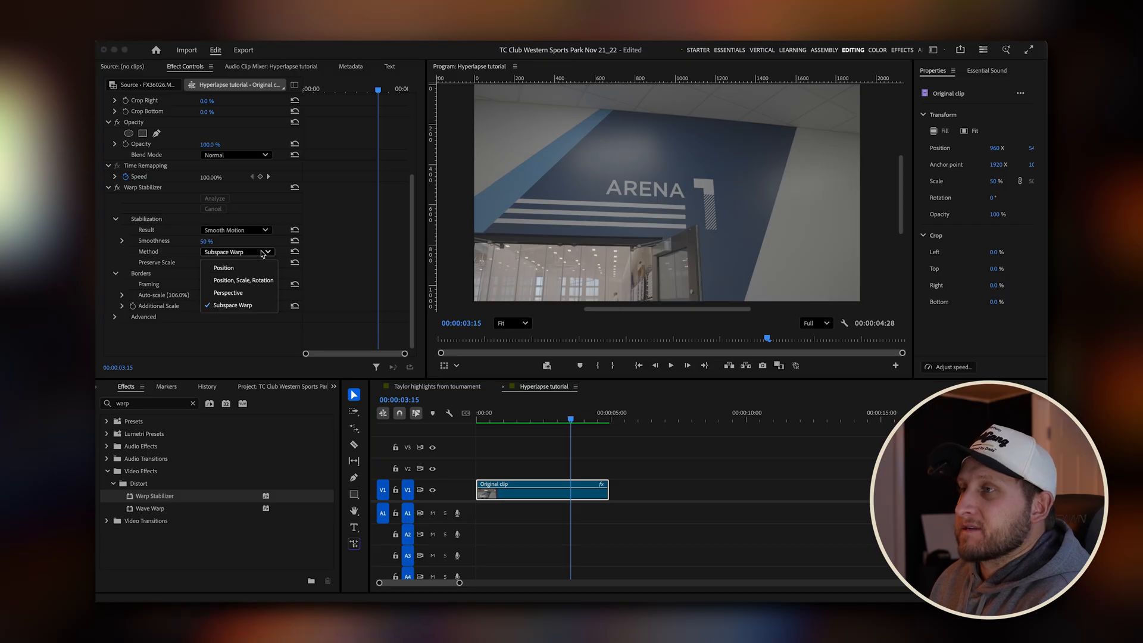
{"action": "left_click", "coordinate": [263, 280]}
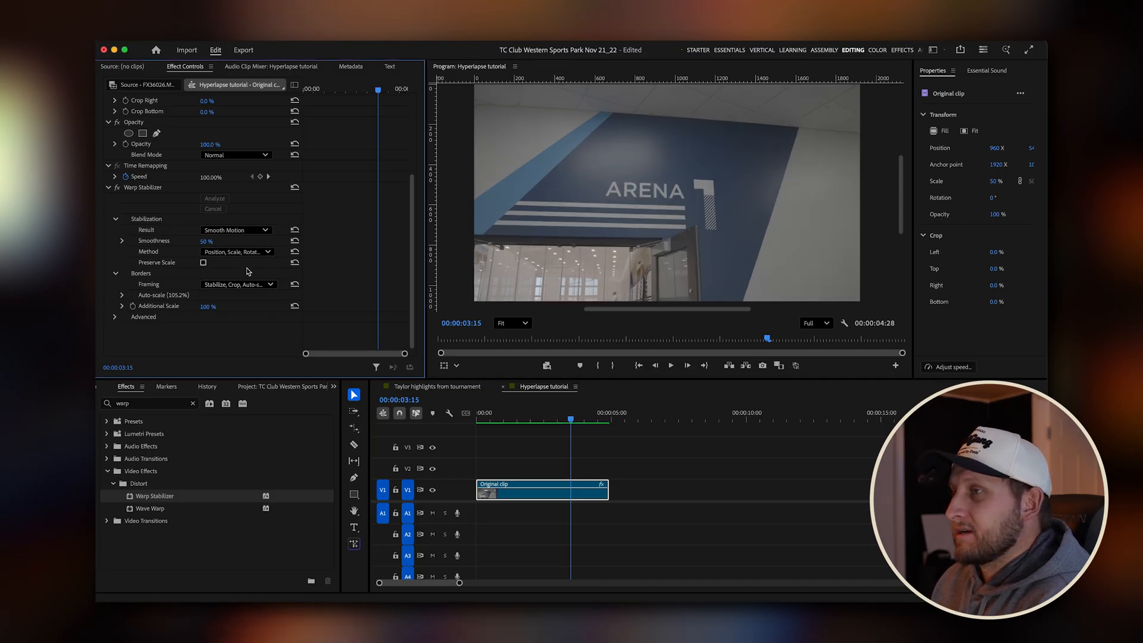
Play the clip from the start to review the stabilization, and return the playhead to the beginning.
{"action": "left_click_drag", "start_coordinate": [571, 419], "coordinate": [437, 421]}
{"action": "key", "text": "space"}
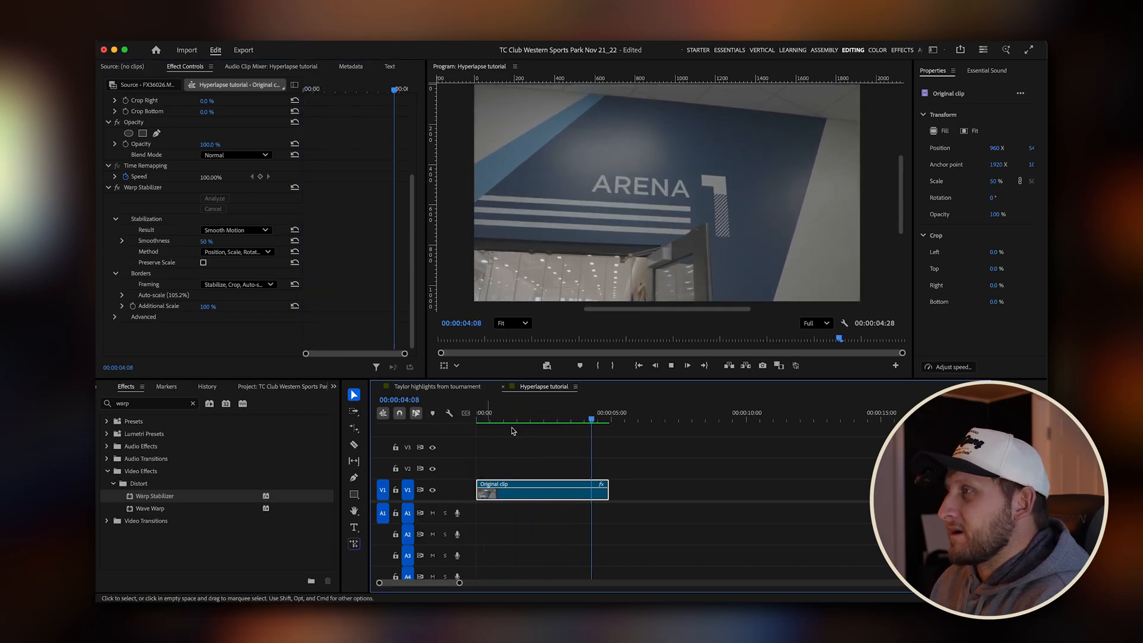
{"action": "left_click_drag", "start_coordinate": [584, 420], "coordinate": [475, 427]}
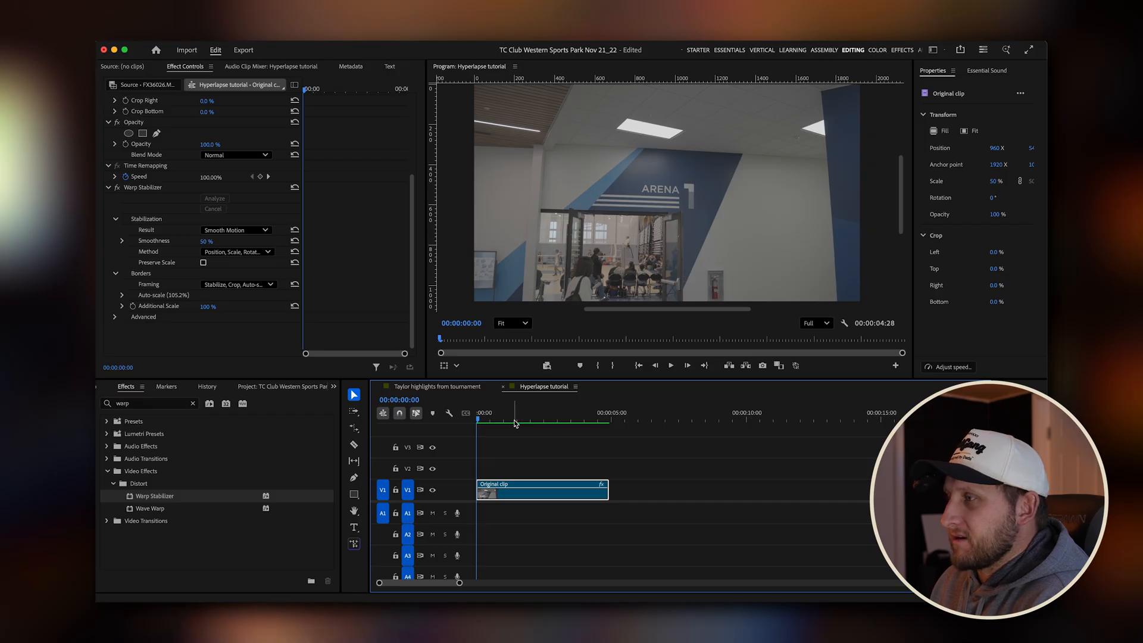
Nest the stabilized clip on V1, keeping the default sequence name.
{"action": "right_click", "coordinate": [519, 499]}
{"action": "left_click", "coordinate": [543, 435]}
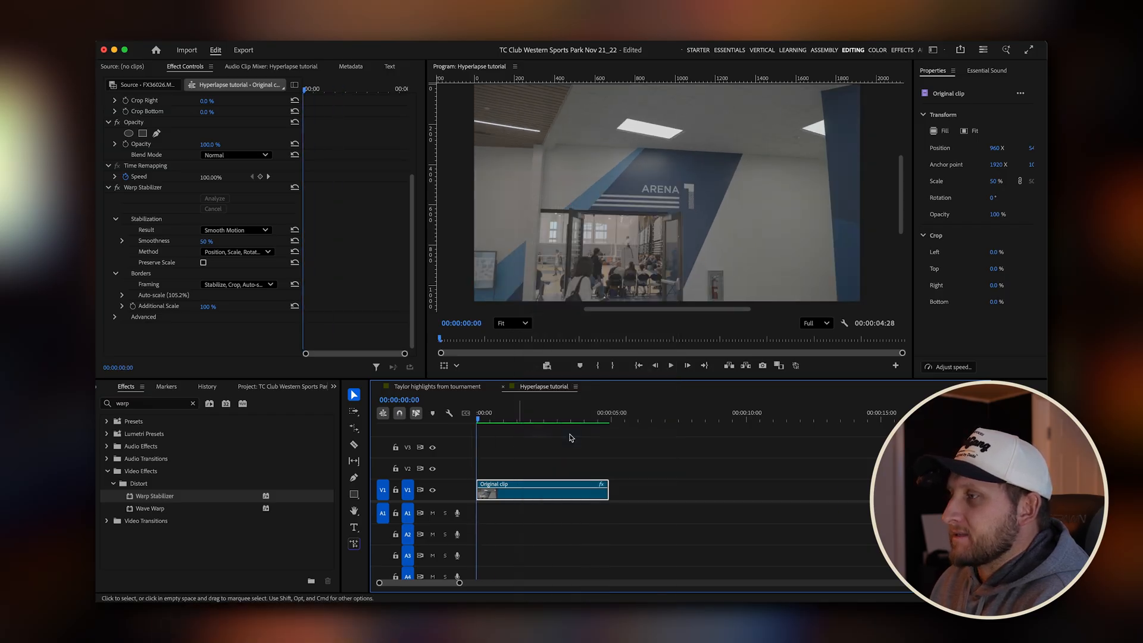
{"action": "left_click", "coordinate": [623, 339]}
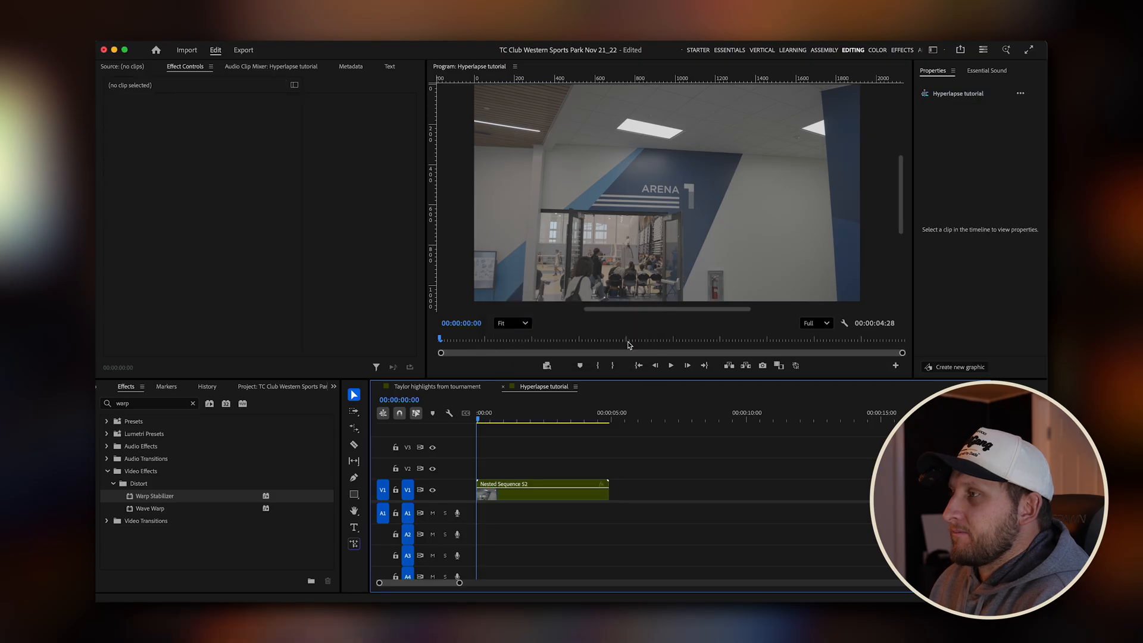
Review the nested sequence by scrubbing and playing it, inspect the original clip inside it, and return to the Hyperlapse tutorial sequence.
{"action": "left_click", "coordinate": [523, 490]}
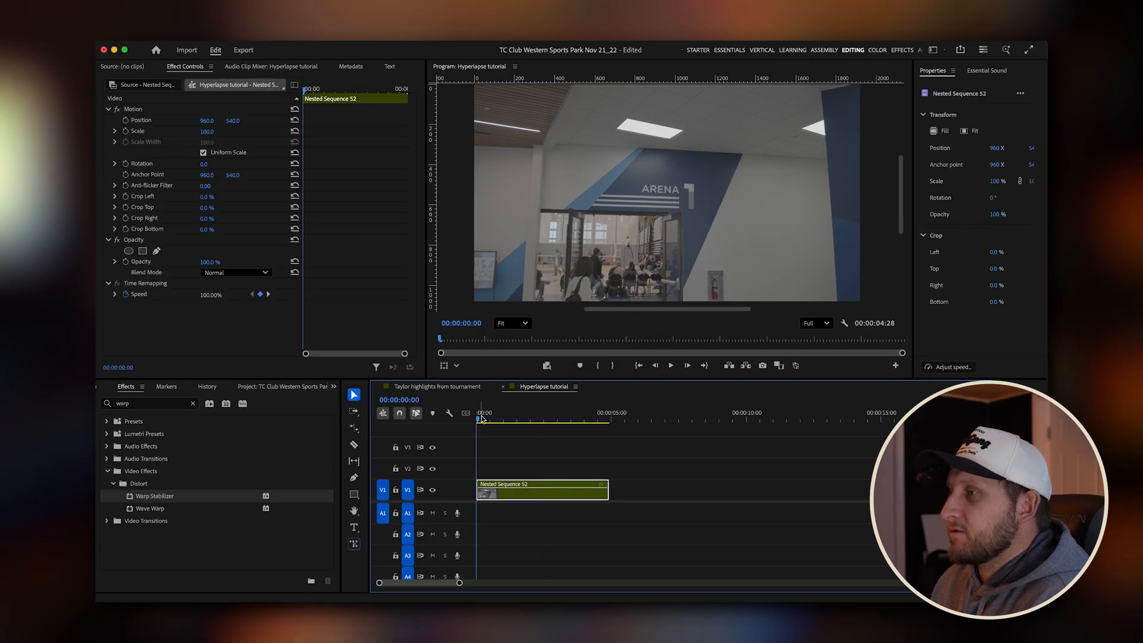
{"action": "left_click_drag", "start_coordinate": [482, 418], "coordinate": [570, 454]}
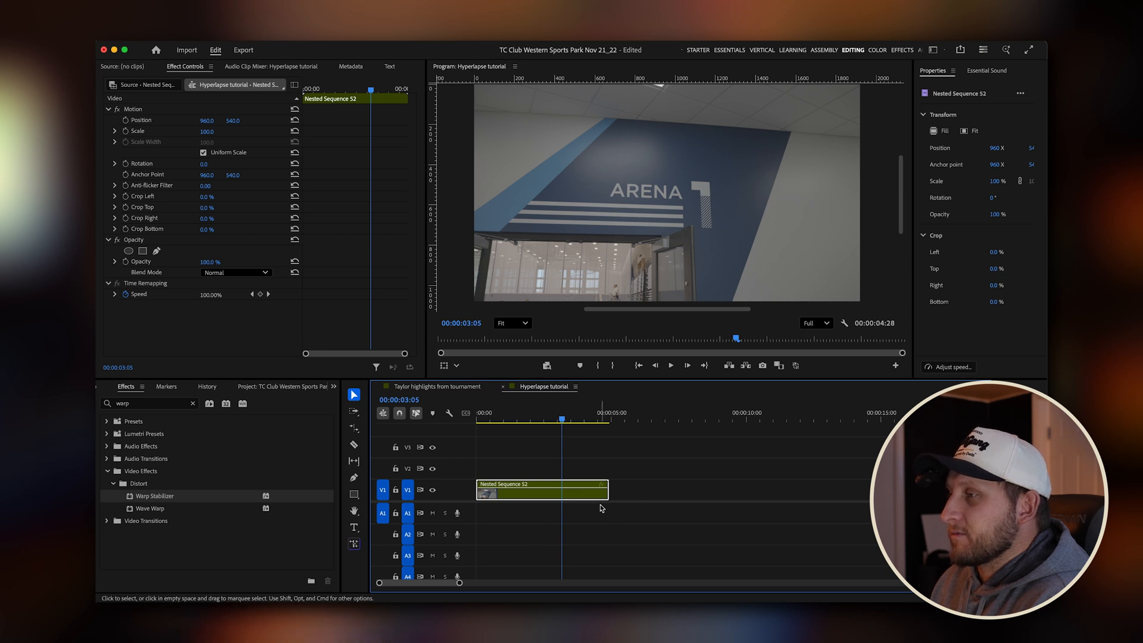
{"action": "left_click_drag", "start_coordinate": [565, 421], "coordinate": [425, 394]}
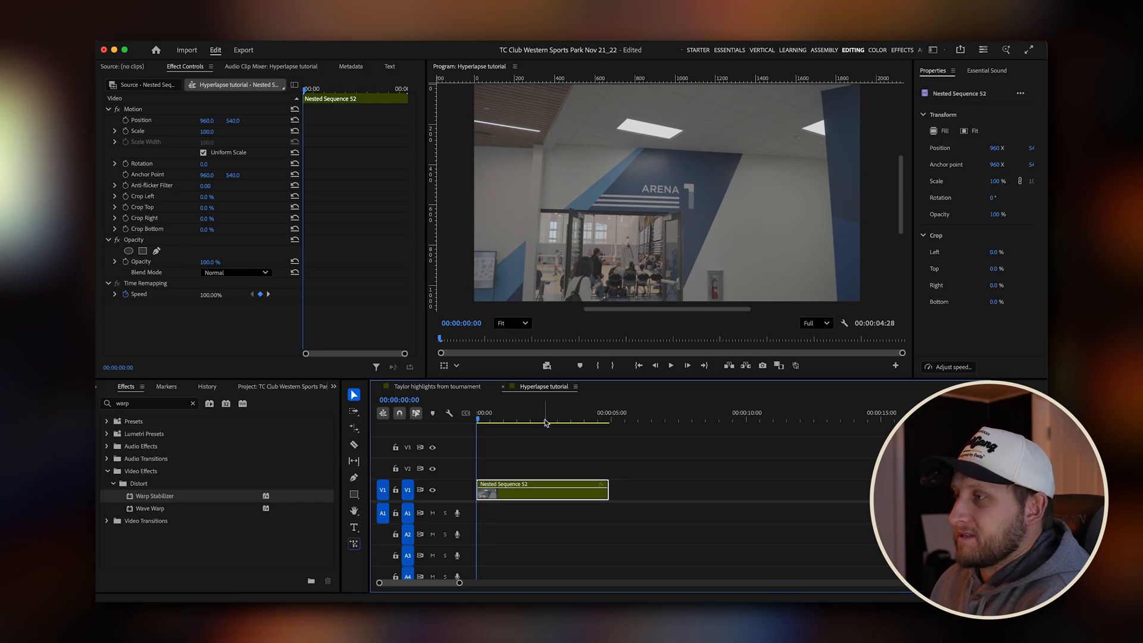
{"action": "key", "text": "space"}
{"action": "left_click_drag", "start_coordinate": [489, 433], "coordinate": [499, 425]}
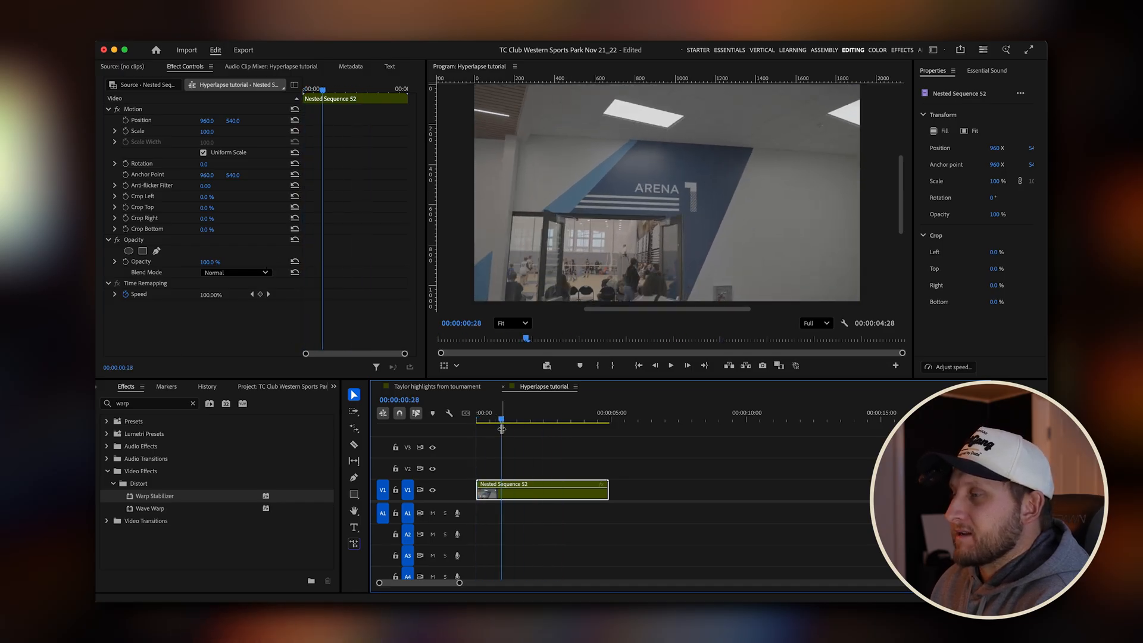
{"action": "double_click", "coordinate": [543, 496]}
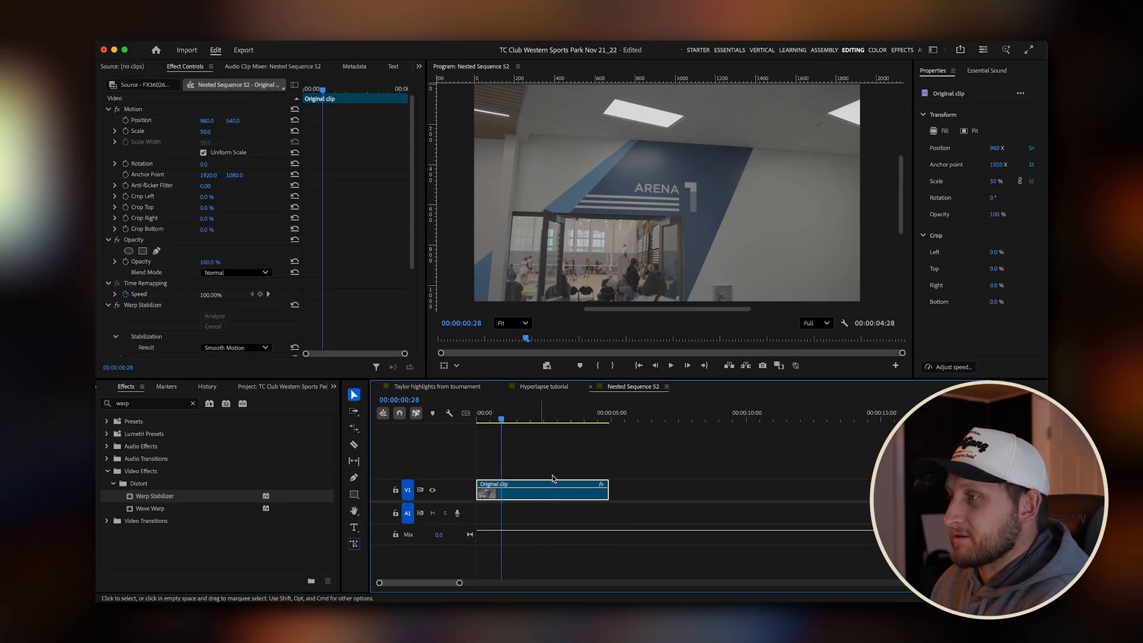
{"action": "left_click", "coordinate": [590, 386]}
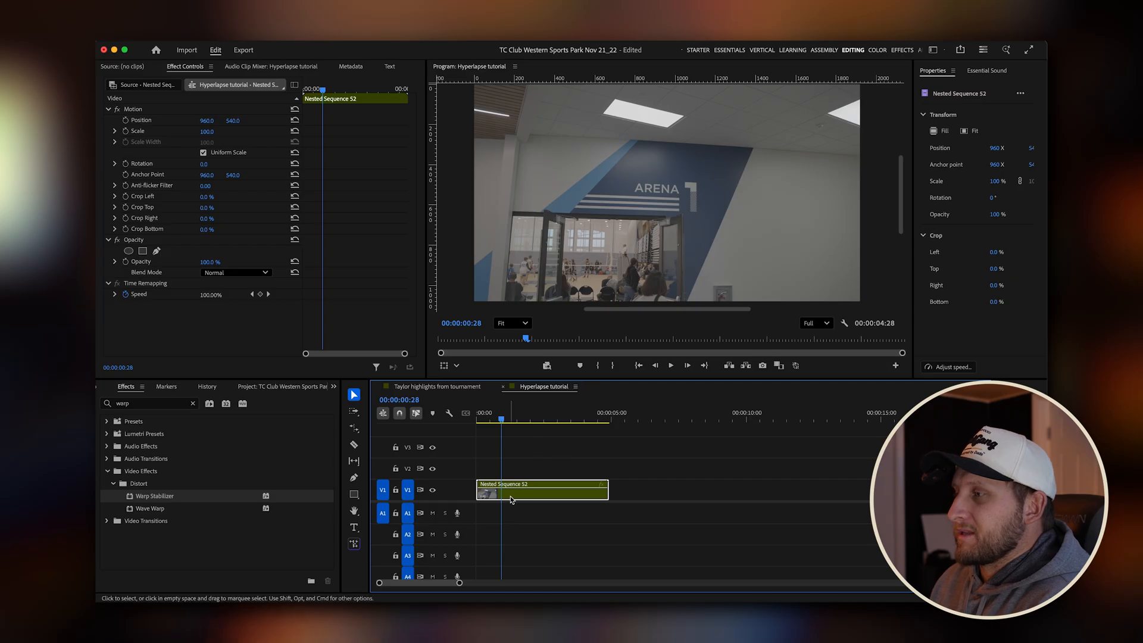
Speed up the nested clip with the Rate Stretch tool so that it ends at 00:00:00:15, 15 frames from the sequence start.
{"action": "left_click_drag", "start_coordinate": [513, 421], "coordinate": [457, 423]}
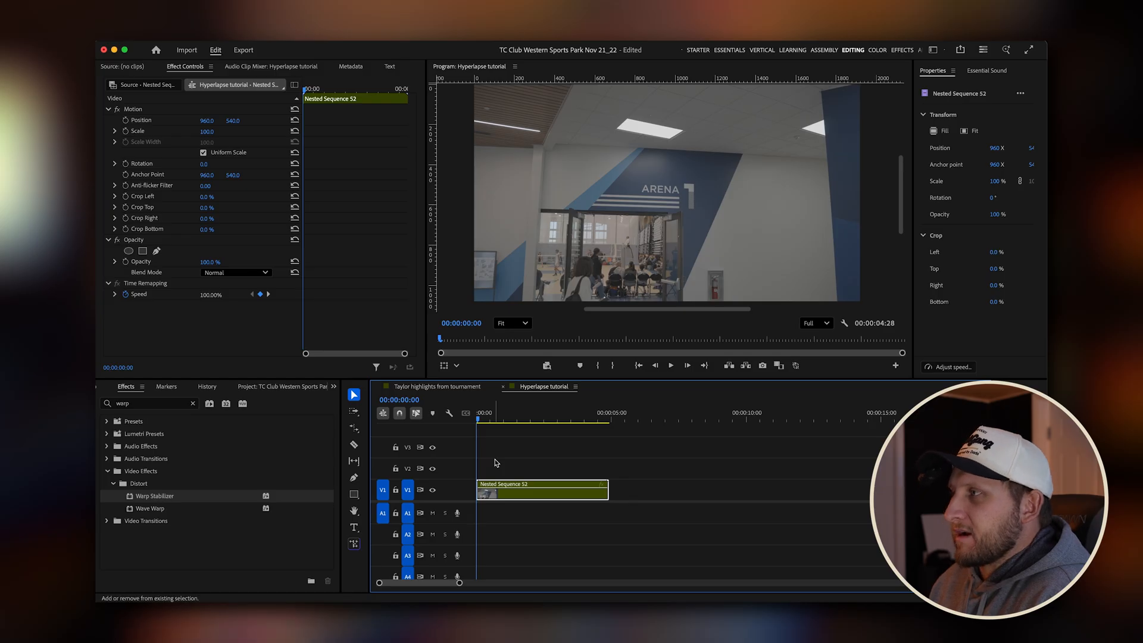
{"action": "key", "text": "shift+Right"}
{"action": "key", "text": "shift+Right"}
{"action": "key", "text": "shift+Right"}
{"action": "scroll", "coordinate": [496, 463], "scroll_direction": "up", "scroll_amount": 5}
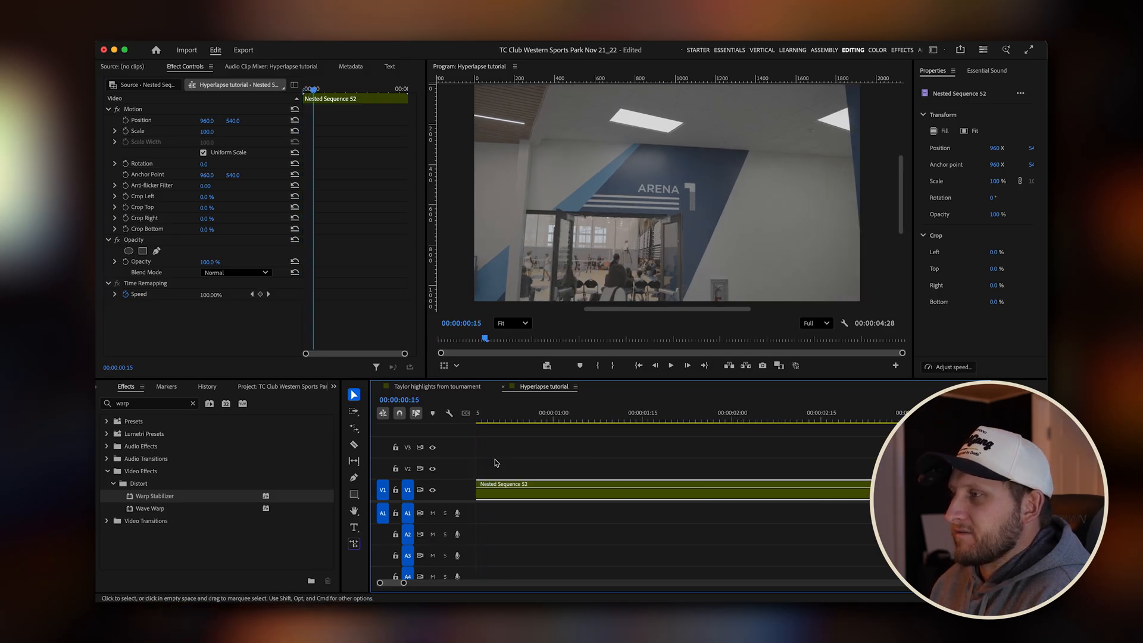
{"action": "key", "text": "Home"}
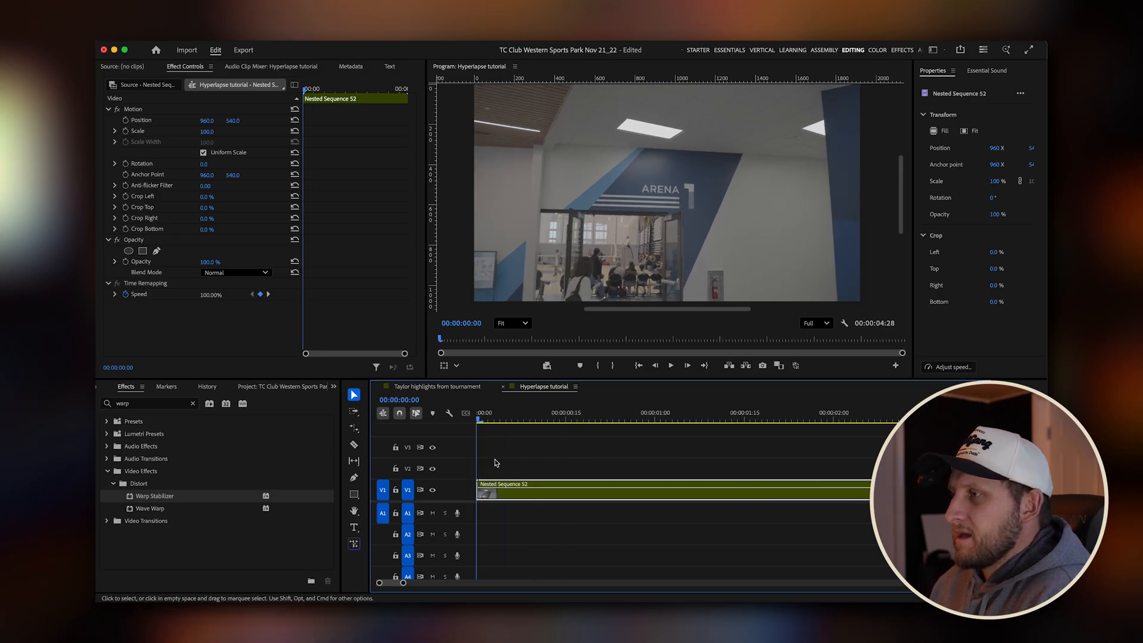
{"action": "key", "text": "shift+Right"}
{"action": "key", "text": "shift+Right"}
{"action": "key", "text": "shift+Right"}
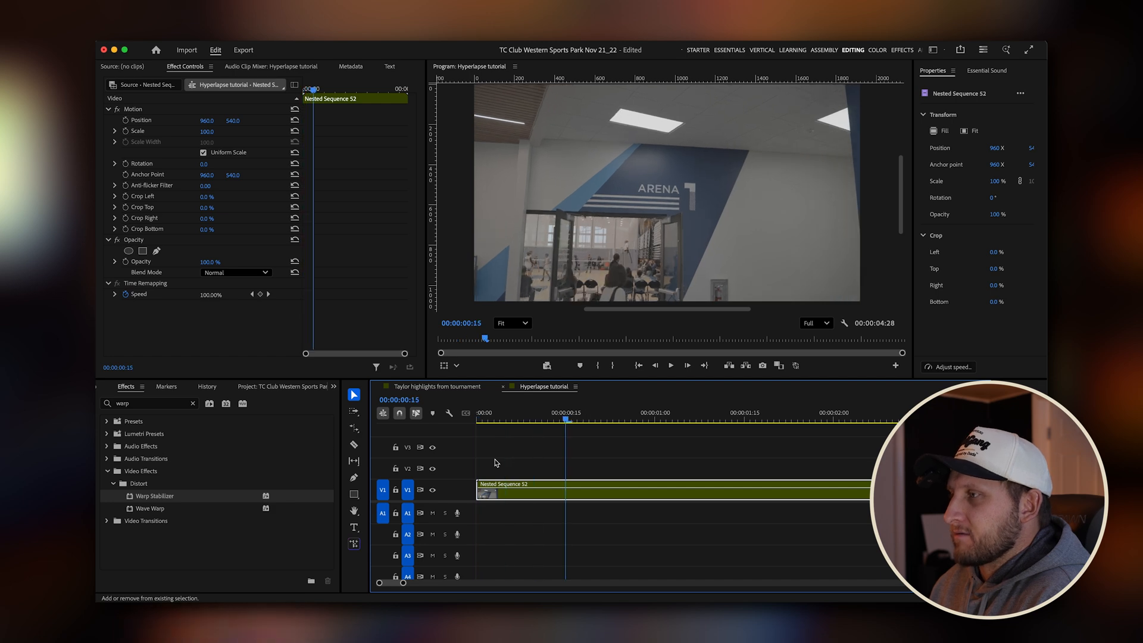
{"action": "scroll", "coordinate": [560, 507], "scroll_direction": "down", "scroll_amount": 5}
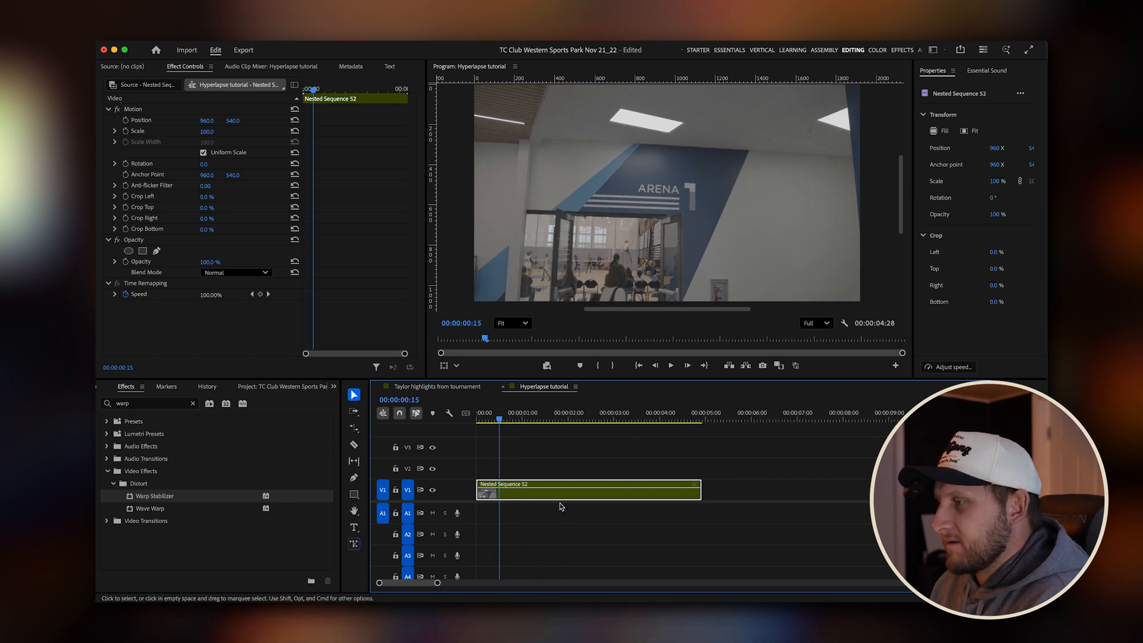
{"action": "key", "text": "r"}
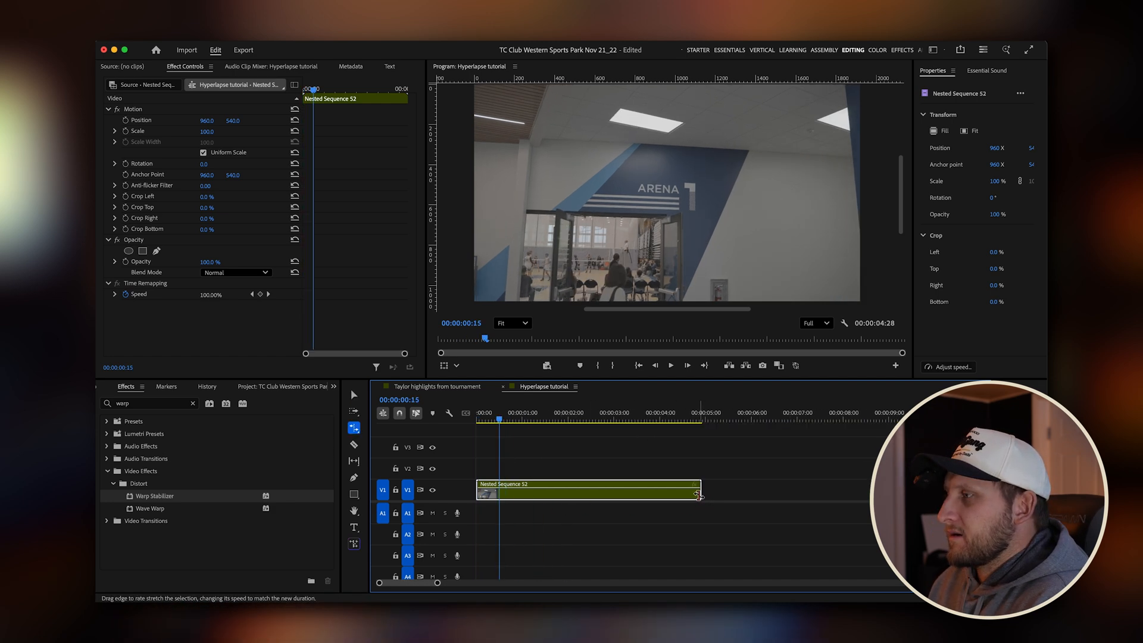
{"action": "left_click_drag", "start_coordinate": [697, 494], "coordinate": [495, 496]}
{"action": "scroll", "coordinate": [482, 499], "scroll_direction": "up", "scroll_amount": 7}
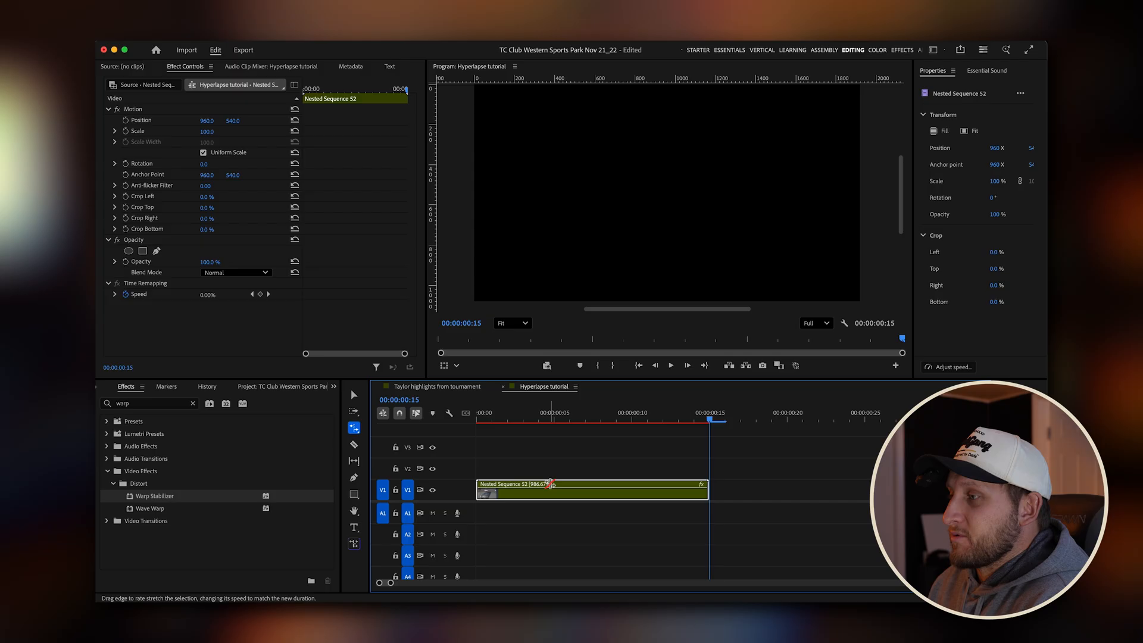
Nest the sped-up clip again and play the new nest from the start of the sequence.
{"action": "key", "text": "Home"}
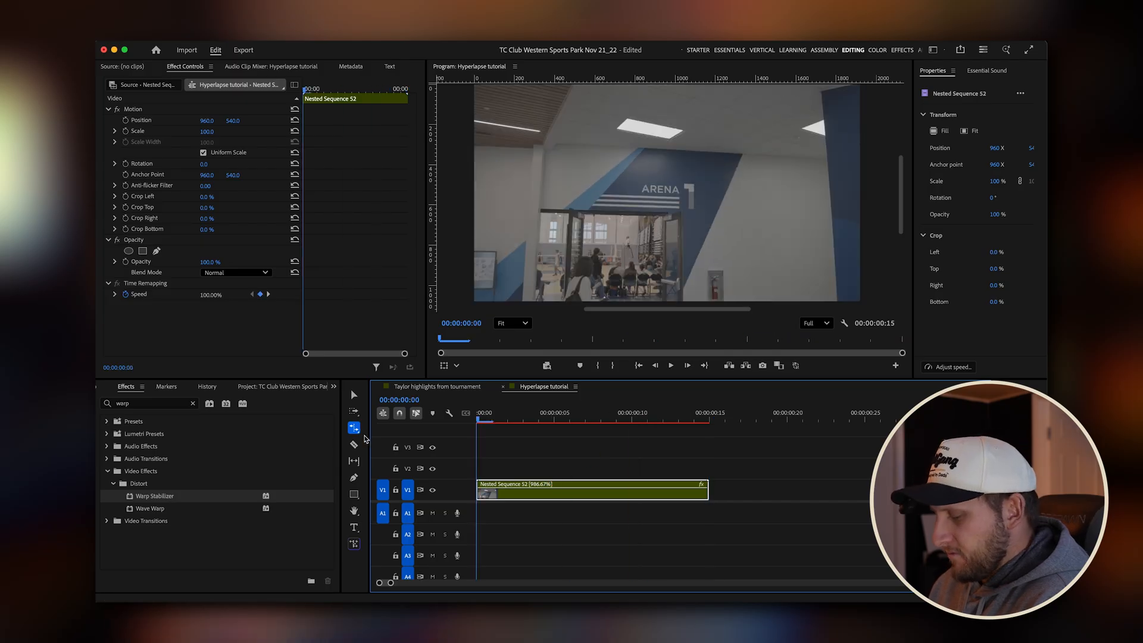
{"action": "key", "text": "Return"}
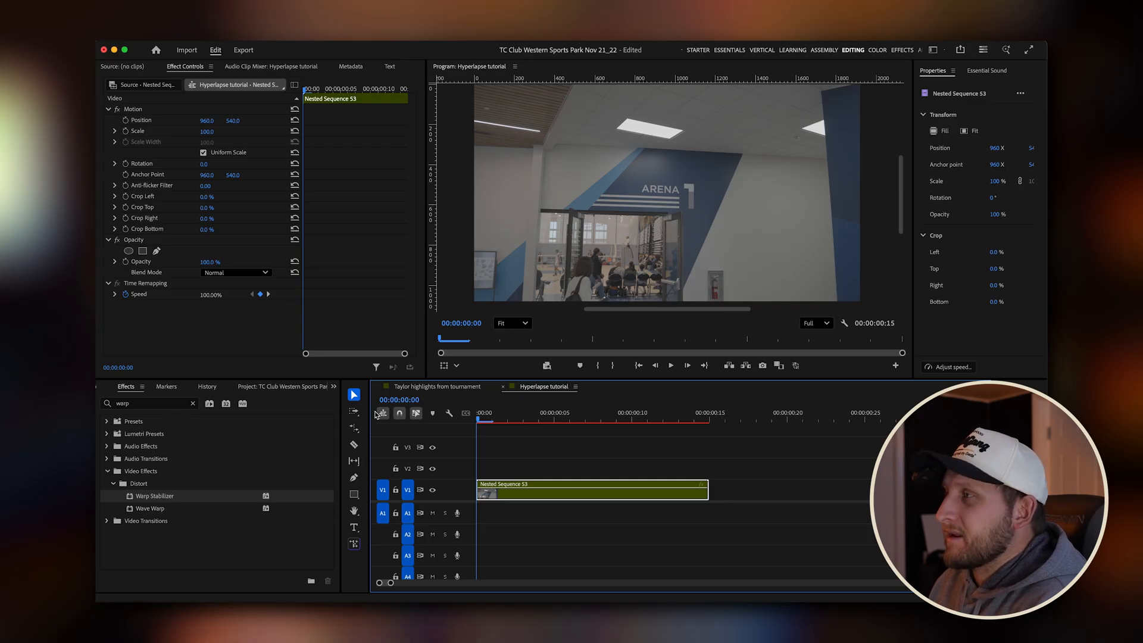
{"action": "key", "text": "space"}
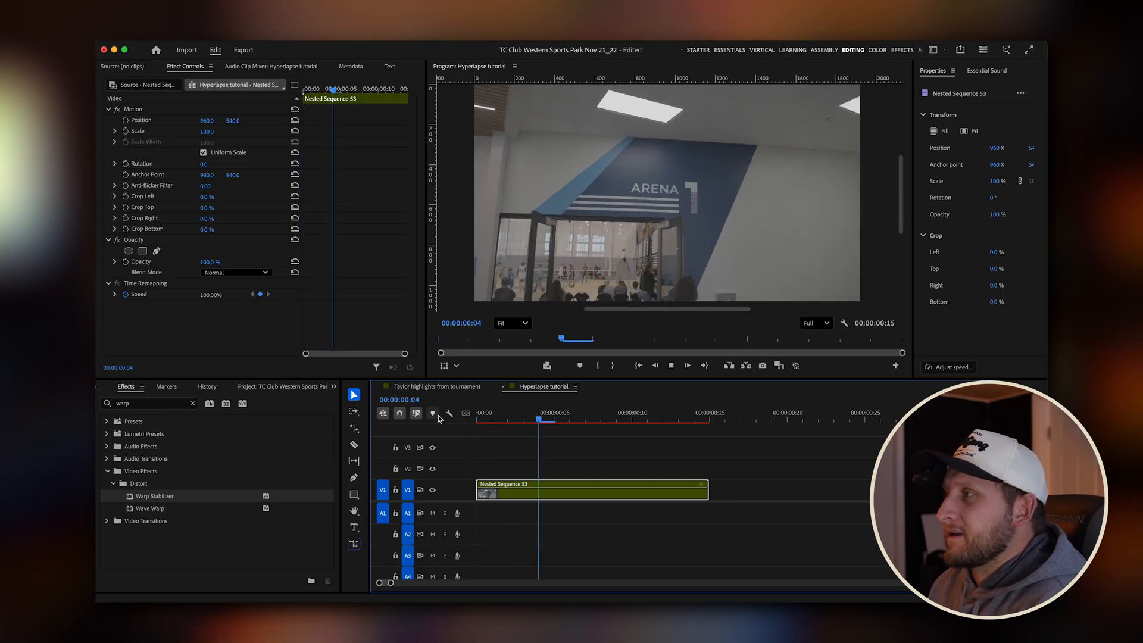
{"action": "key", "text": "Home"}
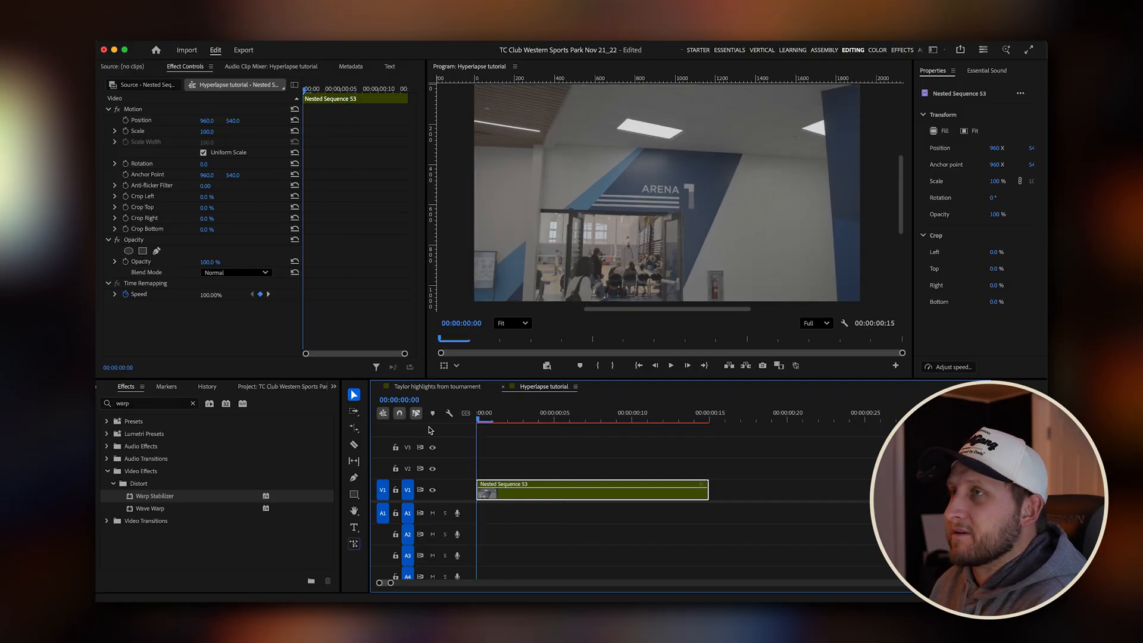
Rate-stretch the new nested clip on V1 to 125% speed, shortening it to 12 frames.
{"action": "key", "text": "r"}
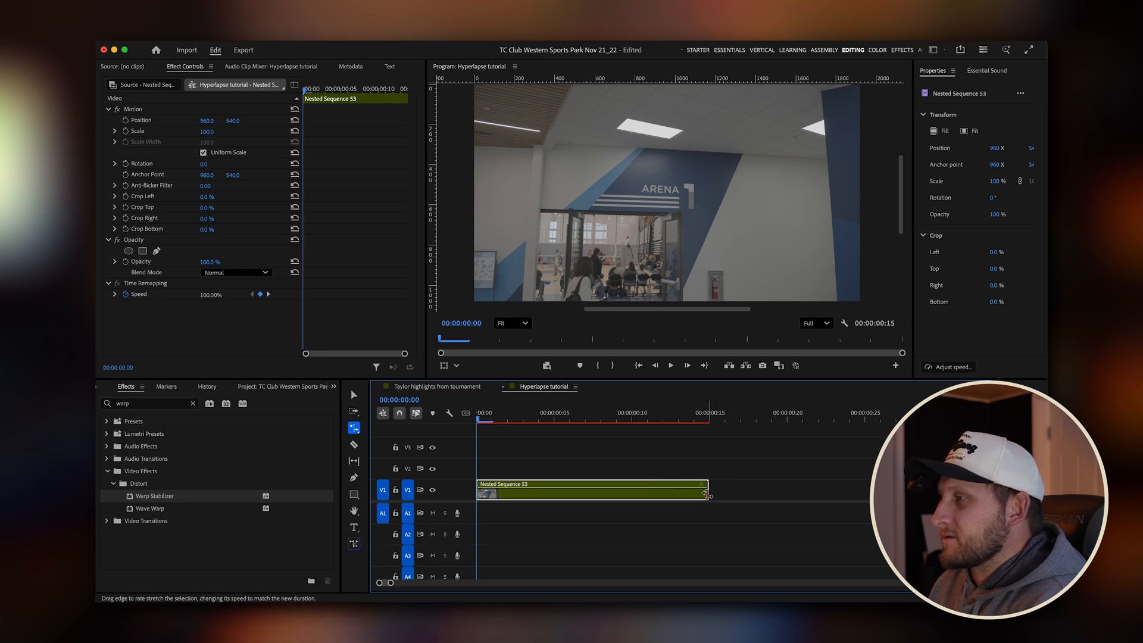
{"action": "left_click_drag", "start_coordinate": [706, 493], "coordinate": [655, 490]}
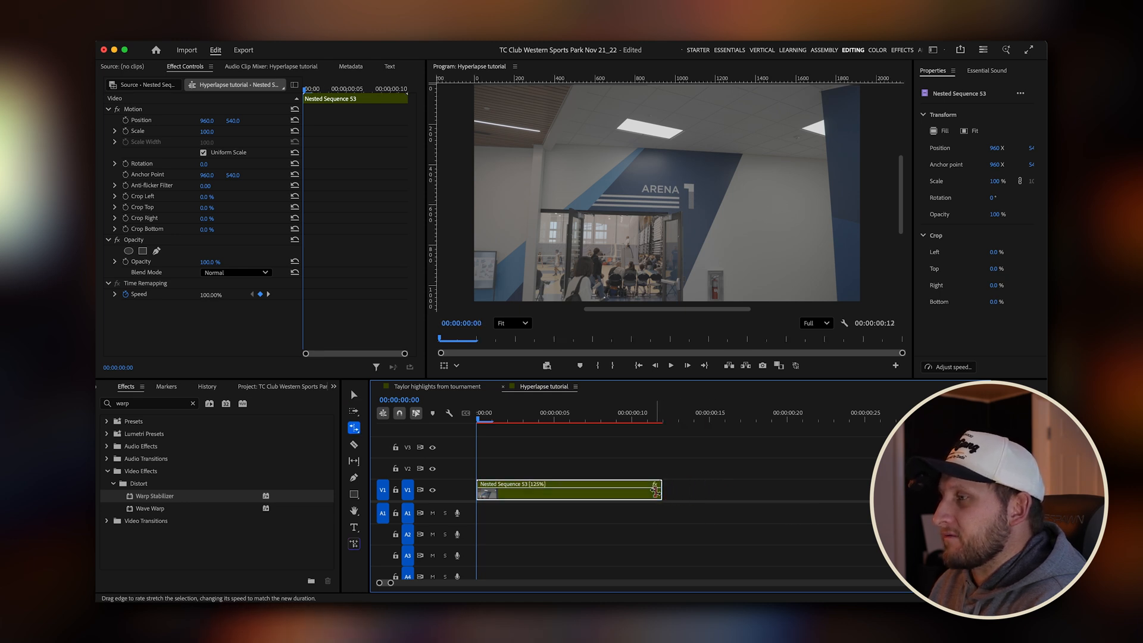
Play the 125% nested clip several times from the start of the sequence to judge its speed.
{"action": "left_click_drag", "start_coordinate": [618, 418], "coordinate": [418, 417]}
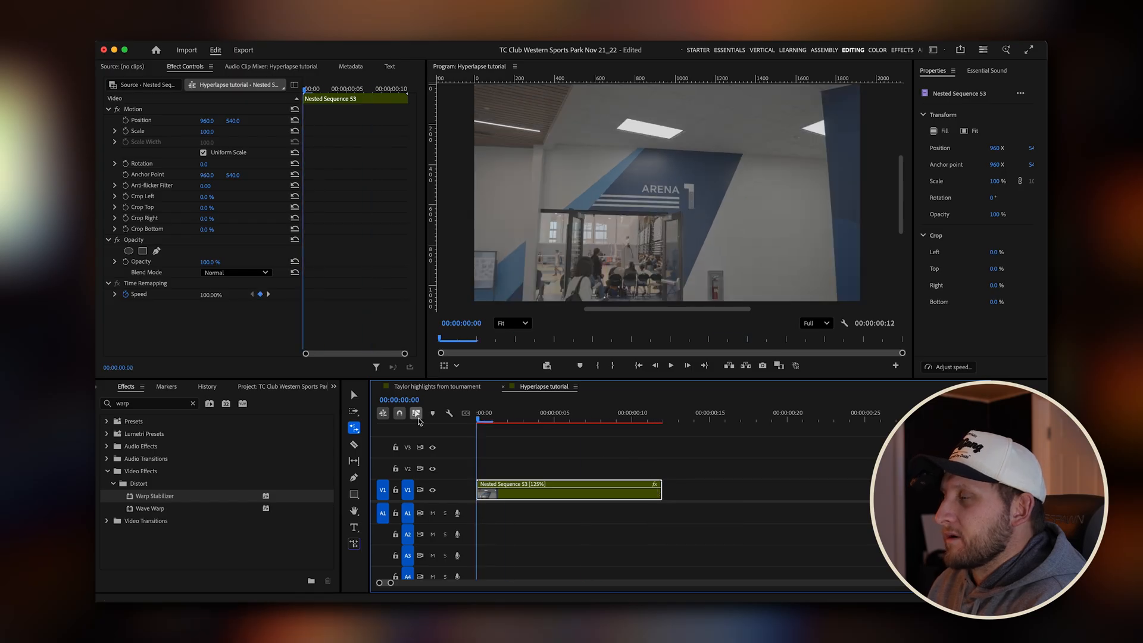
{"action": "key", "text": "v"}
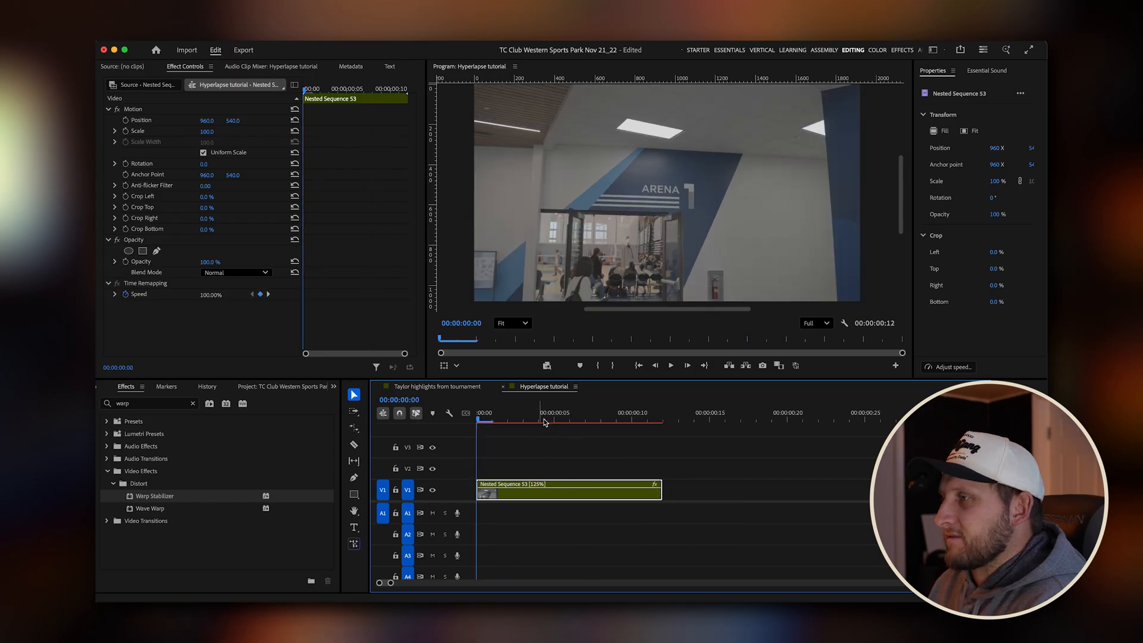
{"action": "key", "text": "space"}
{"action": "left_click_drag", "start_coordinate": [550, 420], "coordinate": [396, 436]}
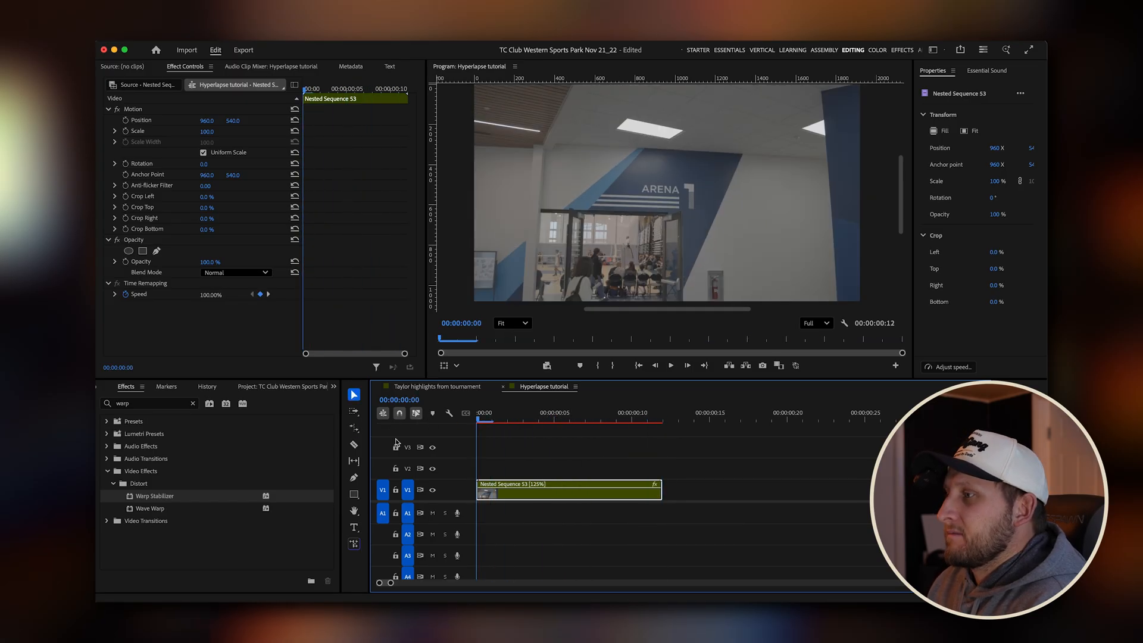
{"action": "key", "text": "space"}
{"action": "key", "text": "space"}
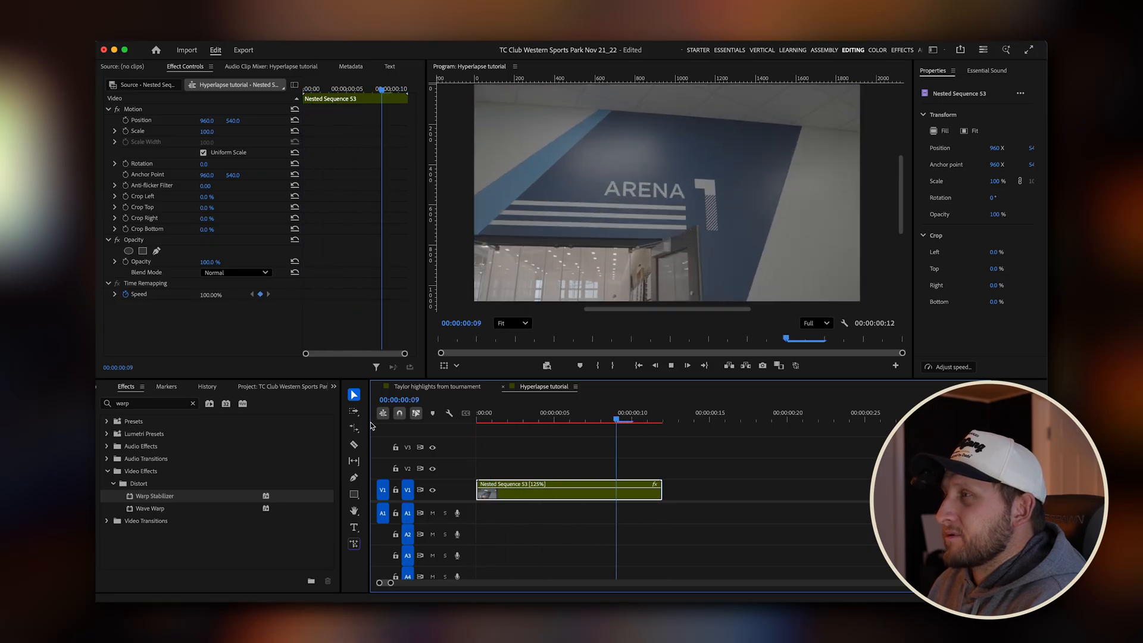
{"action": "left_click_drag", "start_coordinate": [529, 419], "coordinate": [407, 415]}
{"action": "key", "text": "space"}
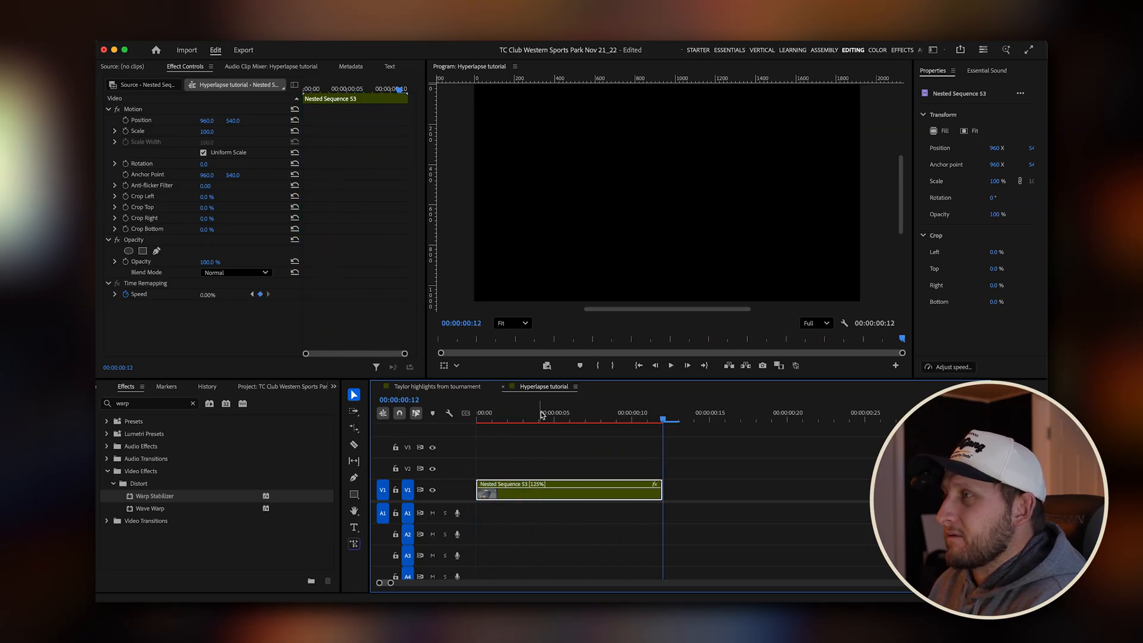
{"action": "left_click_drag", "start_coordinate": [573, 417], "coordinate": [402, 426]}
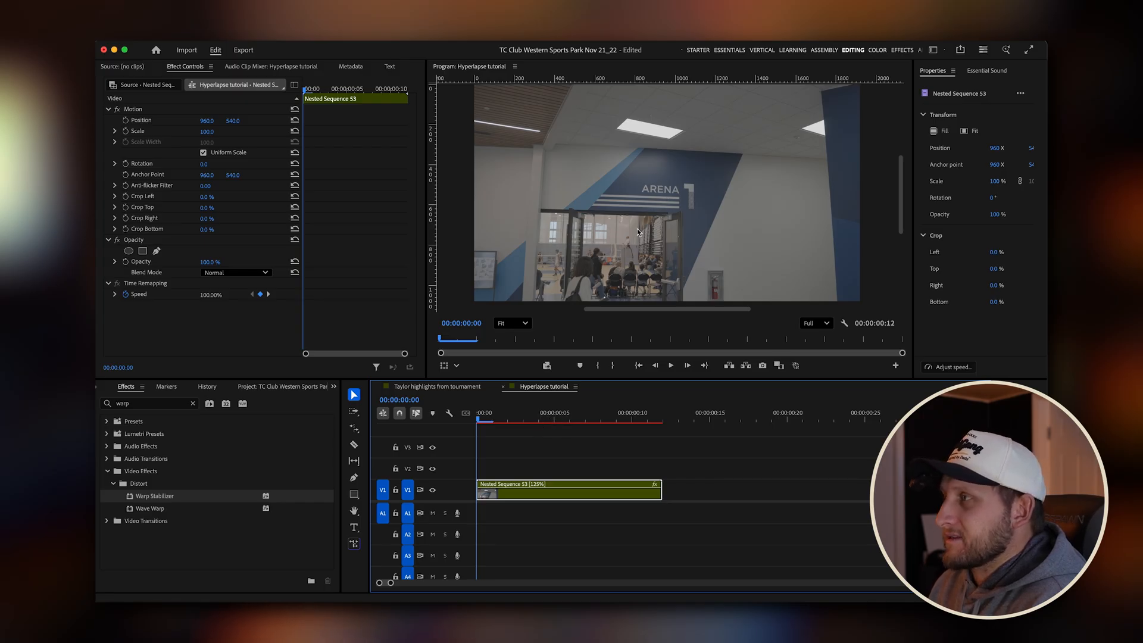
{"action": "key", "text": "space"}
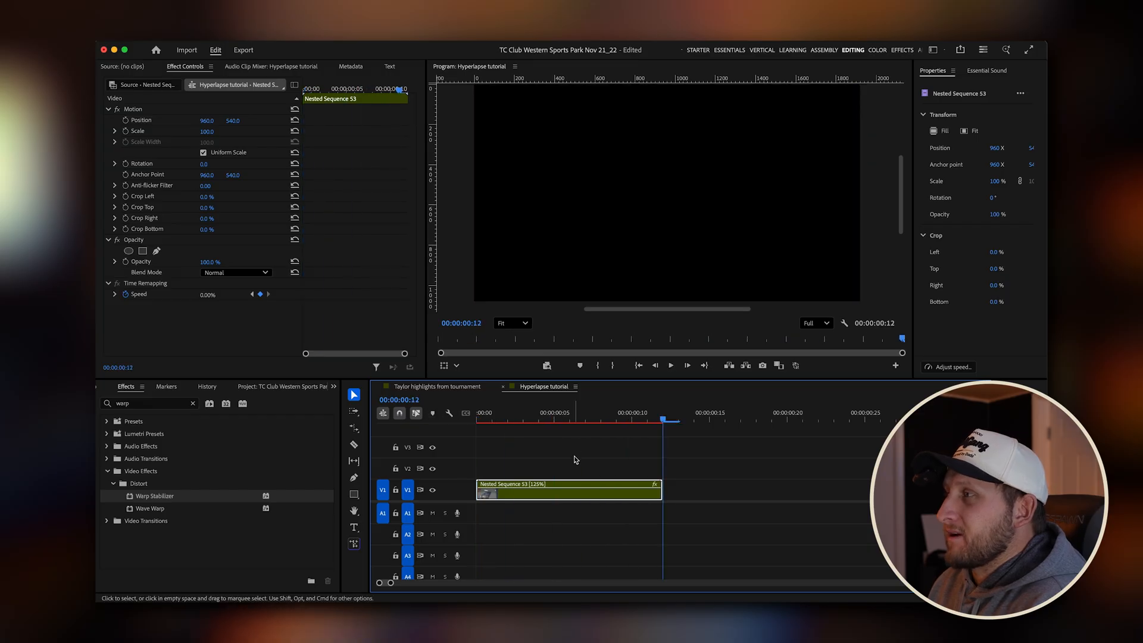
{"action": "key", "text": "Home"}
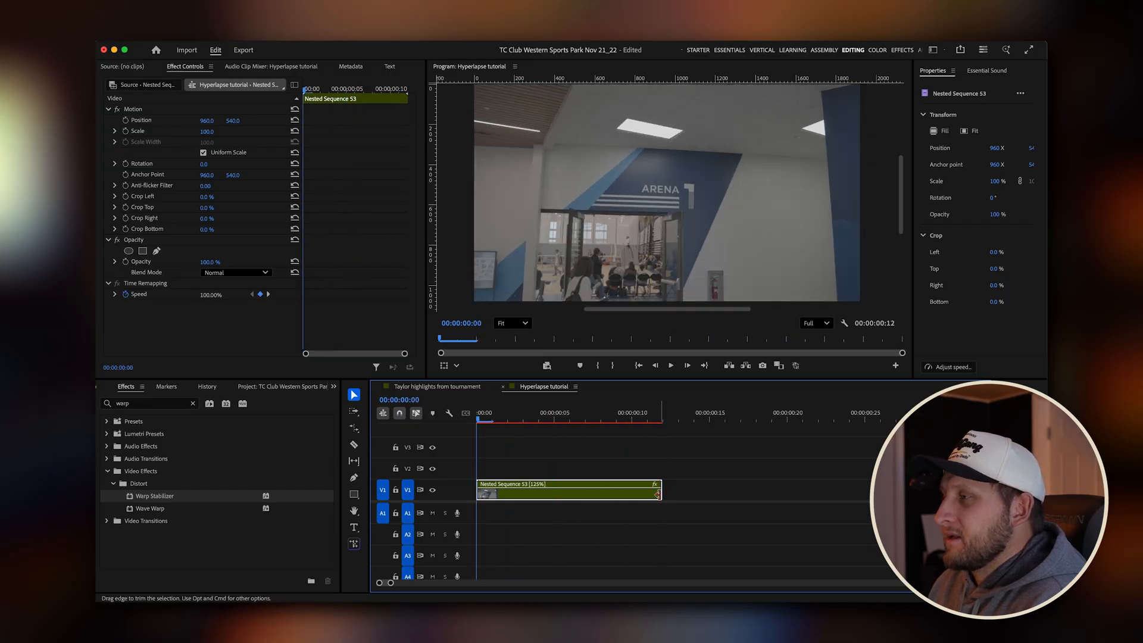
Rate-stretch the nested clip on V1 to 187.5% speed, shortening it to 8 frames, and play it.
{"action": "key", "text": "r"}
{"action": "left_click_drag", "start_coordinate": [657, 494], "coordinate": [599, 491]}
{"action": "key", "text": "v"}
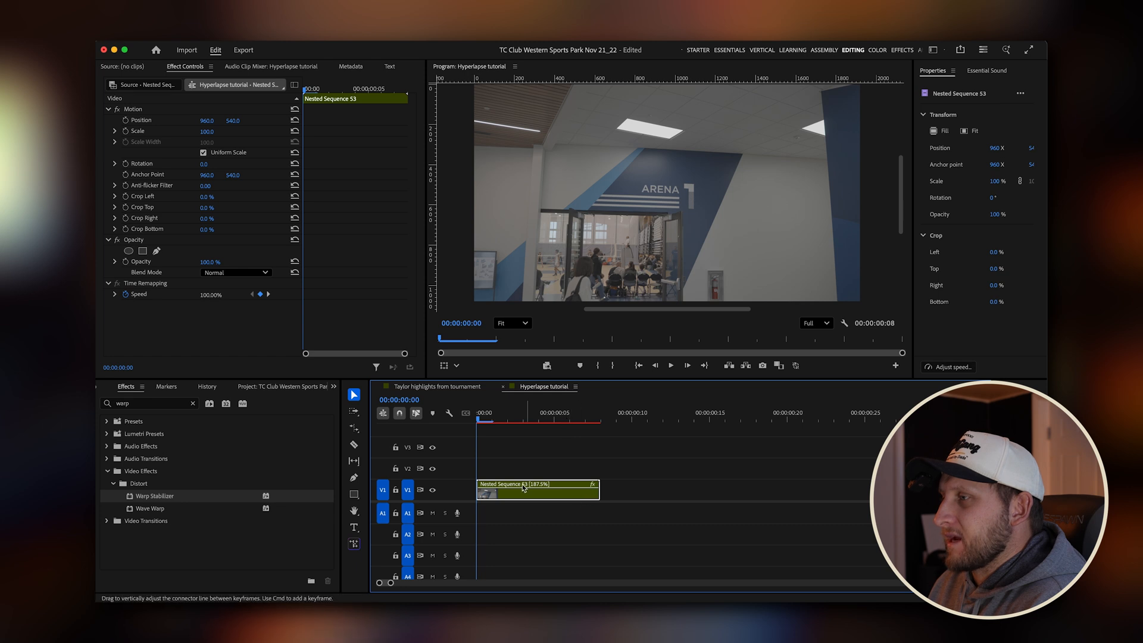
{"action": "key", "text": "space"}
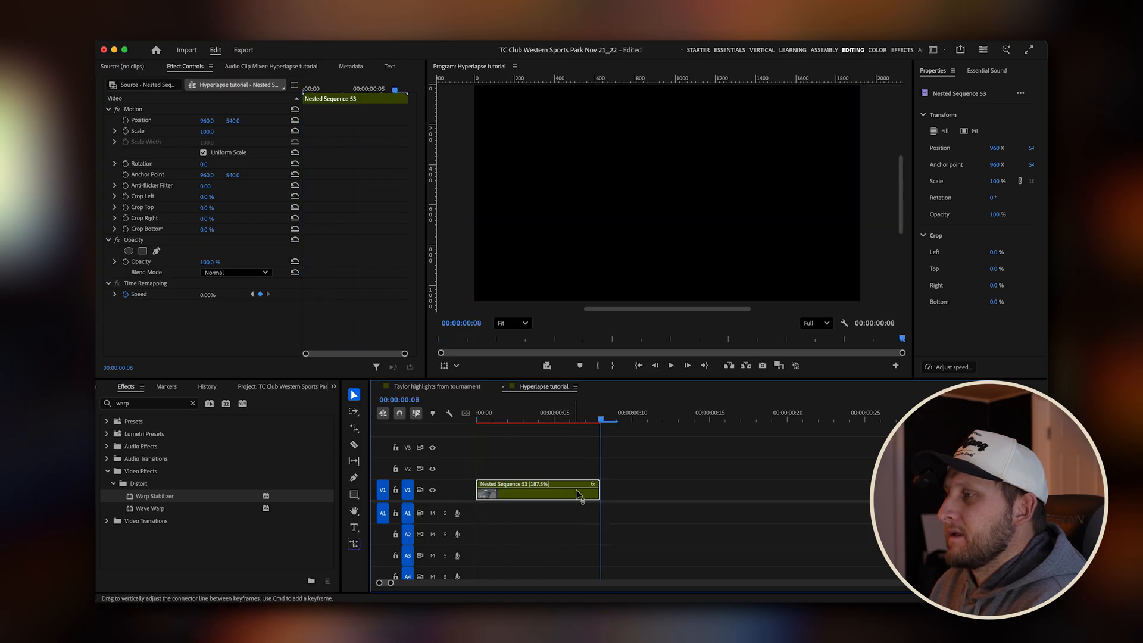
Try the nested clip at 150% speed by rate-stretching it to 10 frames, and play it from the sequence start.
{"action": "left_click_drag", "start_coordinate": [598, 492], "coordinate": [623, 492]}
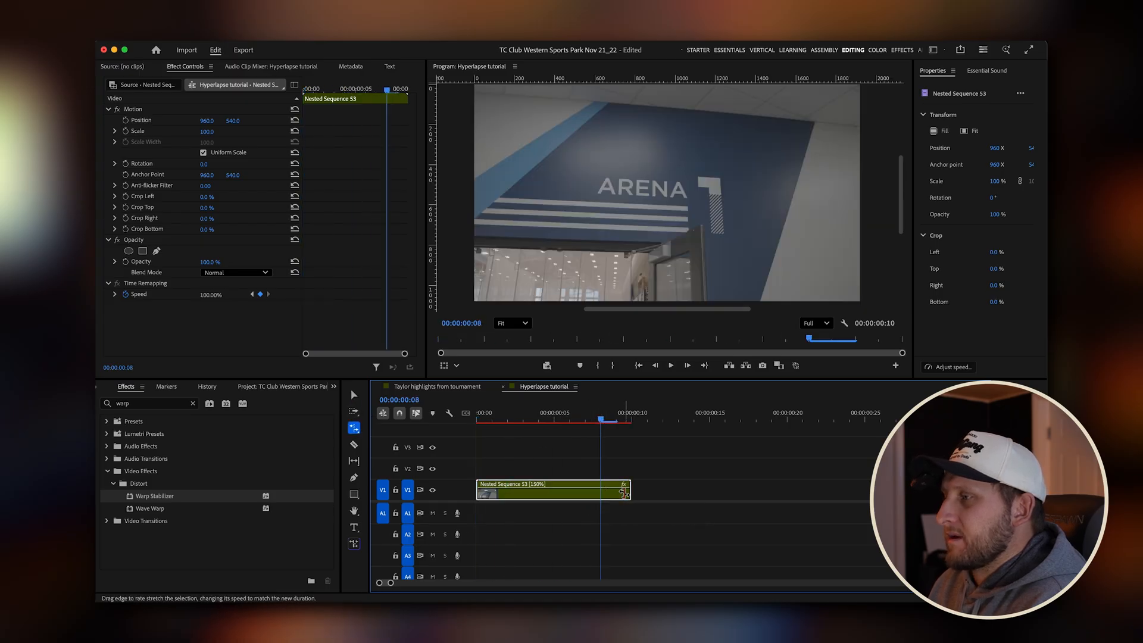
{"action": "left_click_drag", "start_coordinate": [599, 418], "coordinate": [336, 424]}
{"action": "key", "text": "space"}
{"action": "key", "text": "space"}
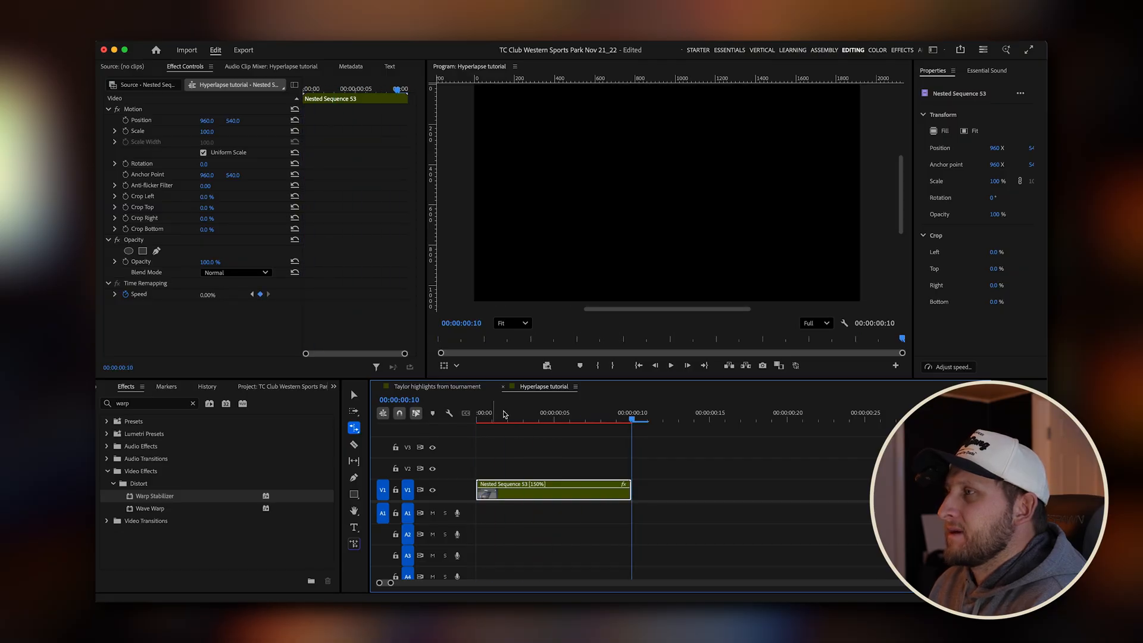
{"action": "left_click_drag", "start_coordinate": [526, 416], "coordinate": [352, 414]}
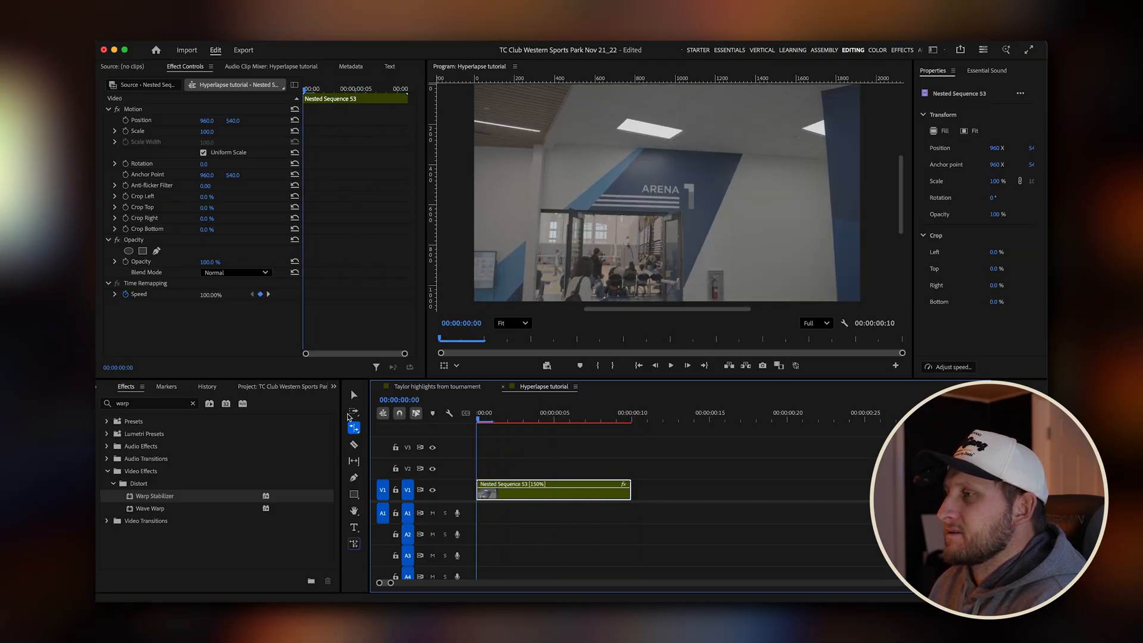
{"action": "key", "text": "space"}
Open the tournament highlights sequence and zoom in on the finished Arena hyperlapse shot around 00:00:00:19.
{"action": "left_click", "coordinate": [437, 387]}
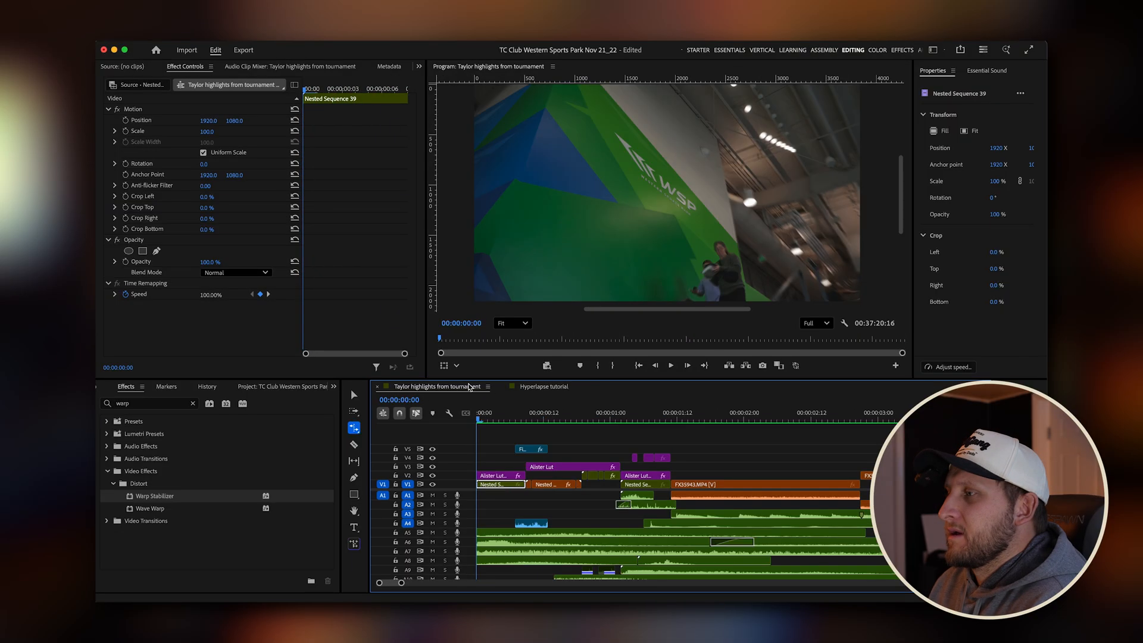
{"action": "left_click", "coordinate": [583, 420]}
{"action": "mouse_move", "coordinate": [585, 421]}
{"action": "left_mouse_down"}
{"action": "mouse_move", "coordinate": [626, 423]}
{"action": "mouse_move", "coordinate": [592, 425]}
{"action": "left_mouse_up"}
{"action": "left_click", "coordinate": [577, 484]}
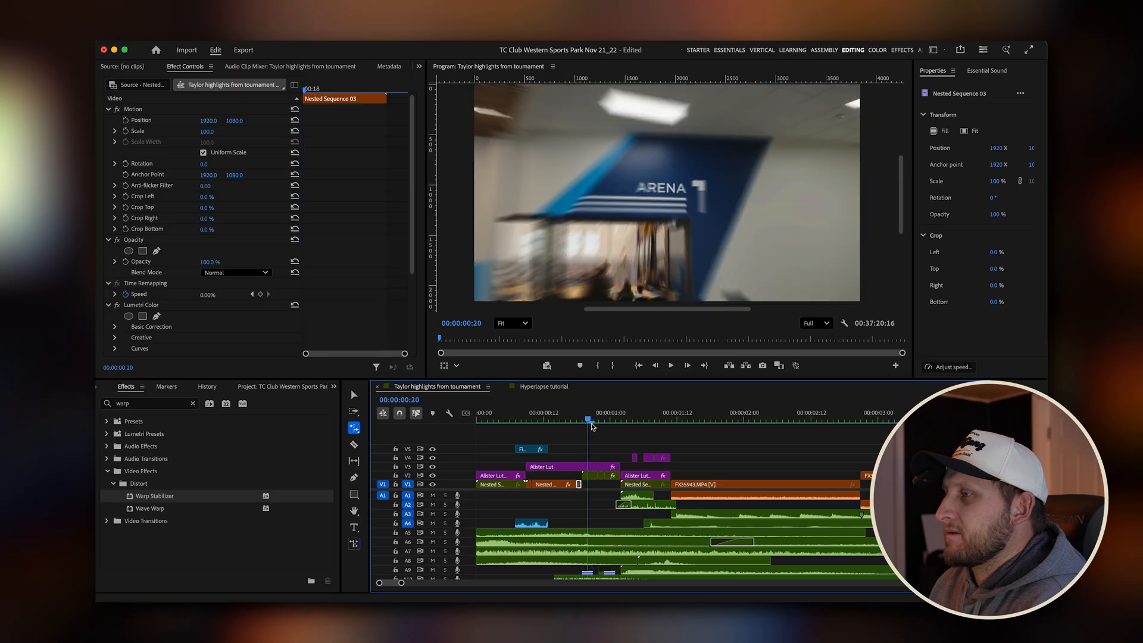
{"action": "key", "text": "="}
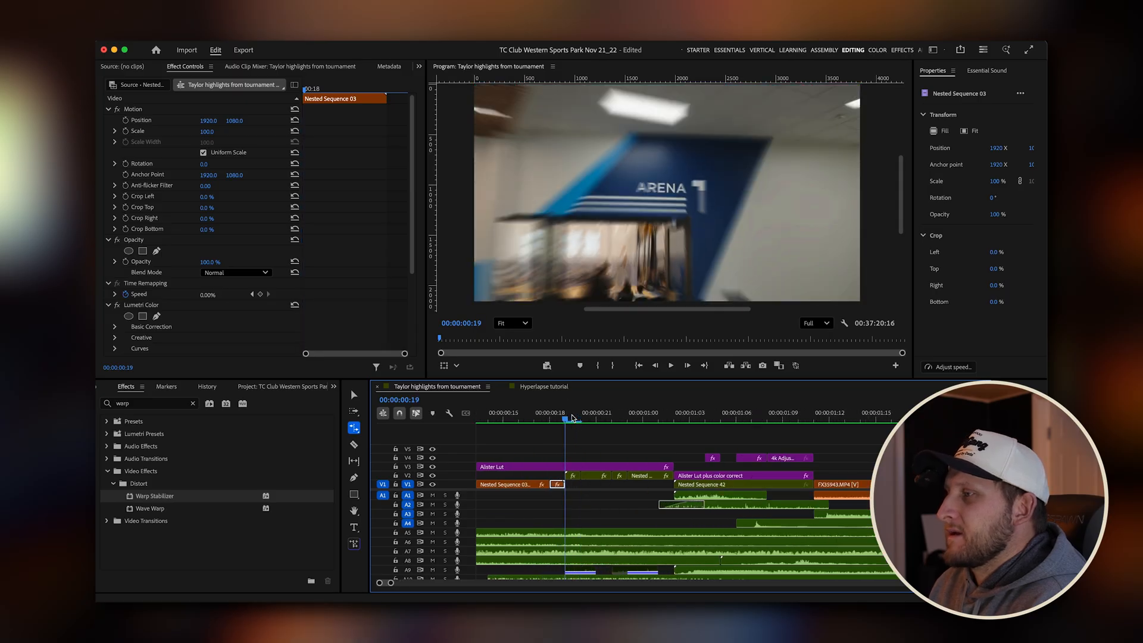
{"action": "mouse_move", "coordinate": [572, 418]}
{"action": "left_mouse_down"}
{"action": "mouse_move", "coordinate": [671, 415]}
{"action": "mouse_move", "coordinate": [559, 422]}
{"action": "left_mouse_up"}
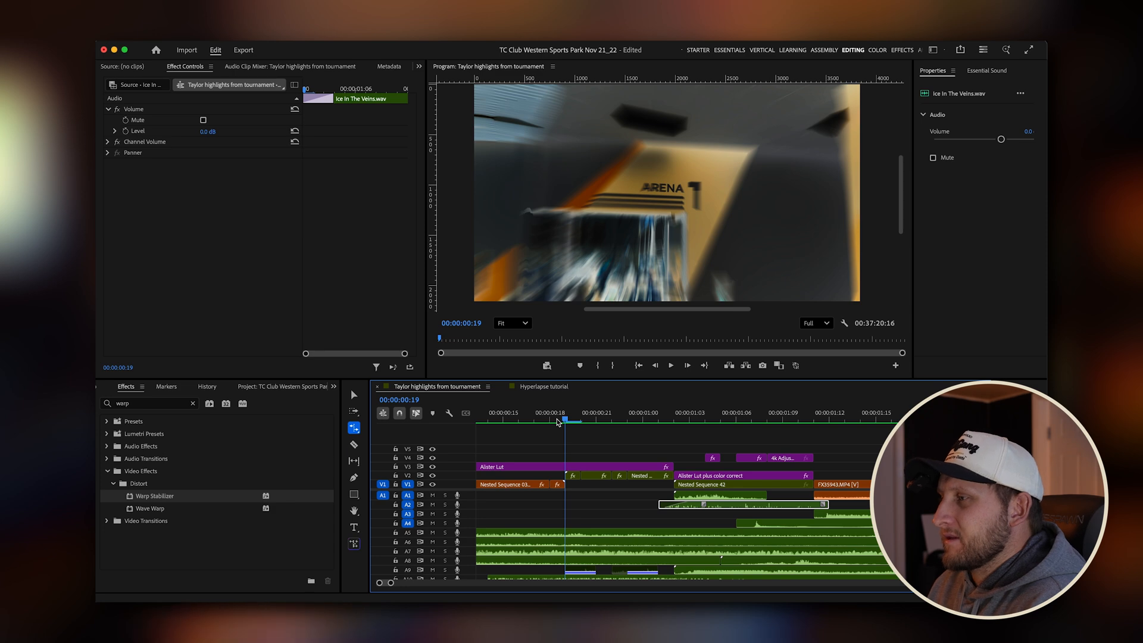
Step back and forth frame by frame through the finished Arena hyperlapse between 00:00:00:19 and 00:00:01:02 to examine its length.
{"action": "key", "text": "Right"}
{"action": "key", "text": "Right"}
{"action": "key", "text": "Right"}
{"action": "key", "text": "Right"}
{"action": "key", "text": "Right"}
{"action": "key", "text": "Right"}
{"action": "key", "text": "Right"}
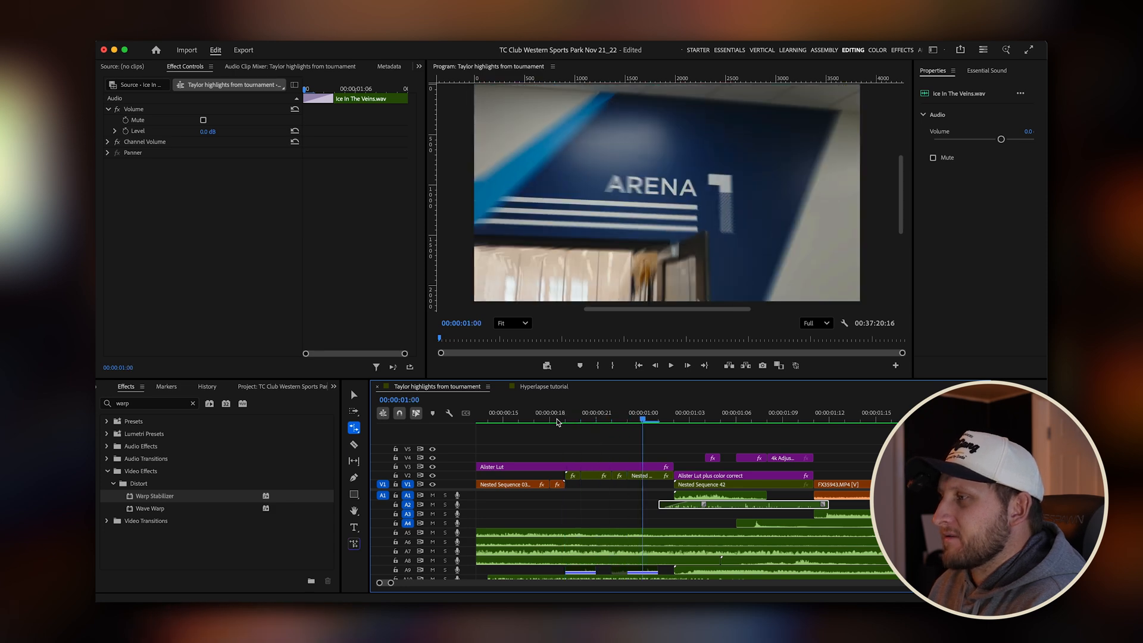
{"action": "key", "text": "Right"}
{"action": "key", "text": "Left"}
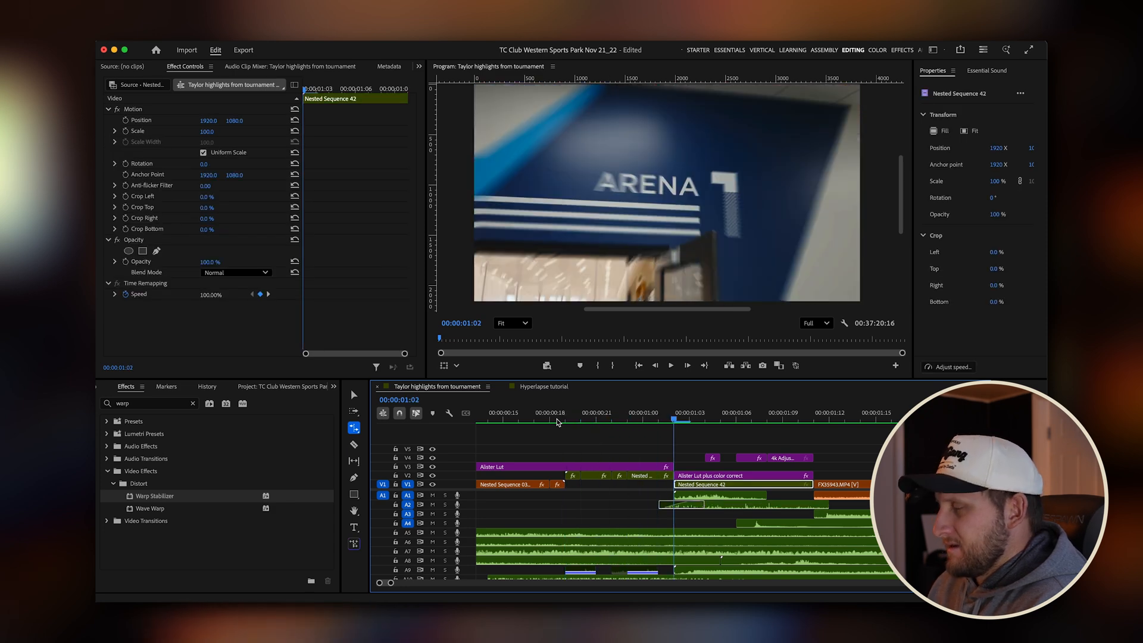
{"action": "key", "text": "Right"}
{"action": "key", "text": "Left"}
{"action": "key", "text": "Left"}
{"action": "key", "text": "Left"}
{"action": "key", "text": "Left"}
{"action": "key", "text": "Left"}
{"action": "key", "text": "Left"}
{"action": "key", "text": "Left"}
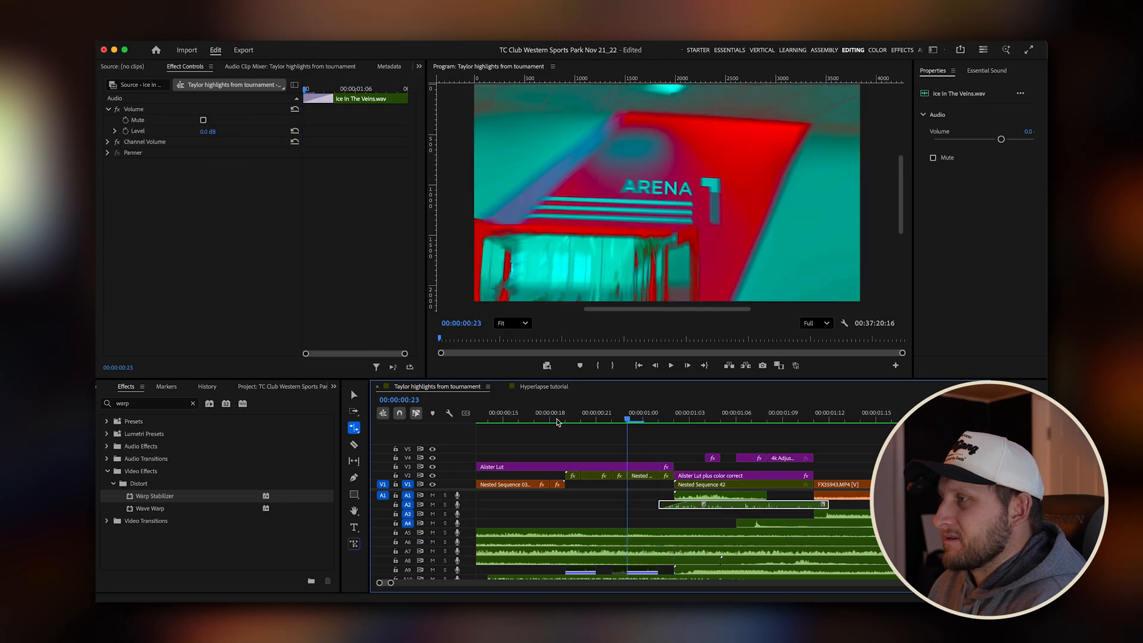
{"action": "key", "text": "Right"}
{"action": "key", "text": "Right"}
{"action": "key", "text": "Right"}
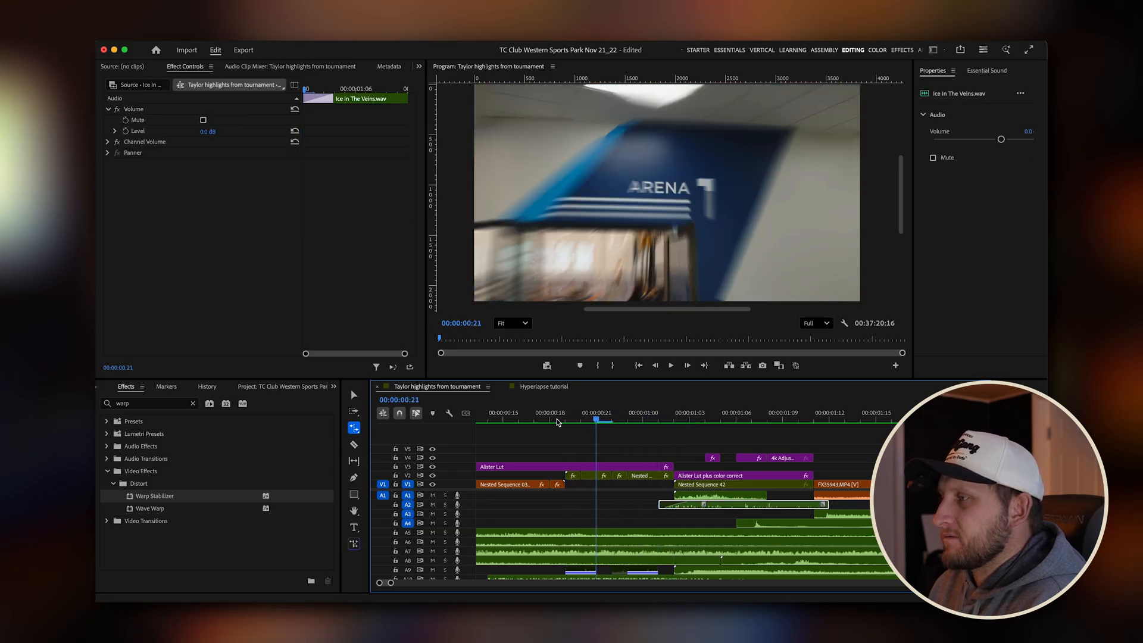
{"action": "key", "text": "Right"}
{"action": "key", "text": "Right"}
{"action": "key", "text": "Right"}
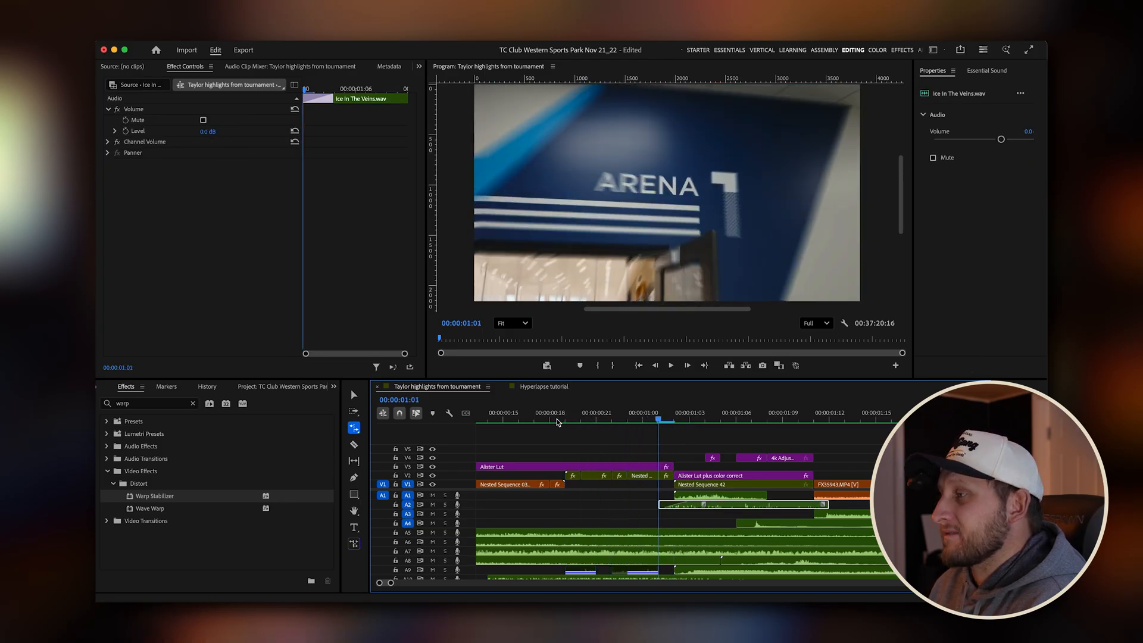
Return to the Hyperlapse tutorial sequence and rate-stretch the nested clip to 187.5% speed, ending it at 8 frames.
{"action": "left_click", "coordinate": [558, 388]}
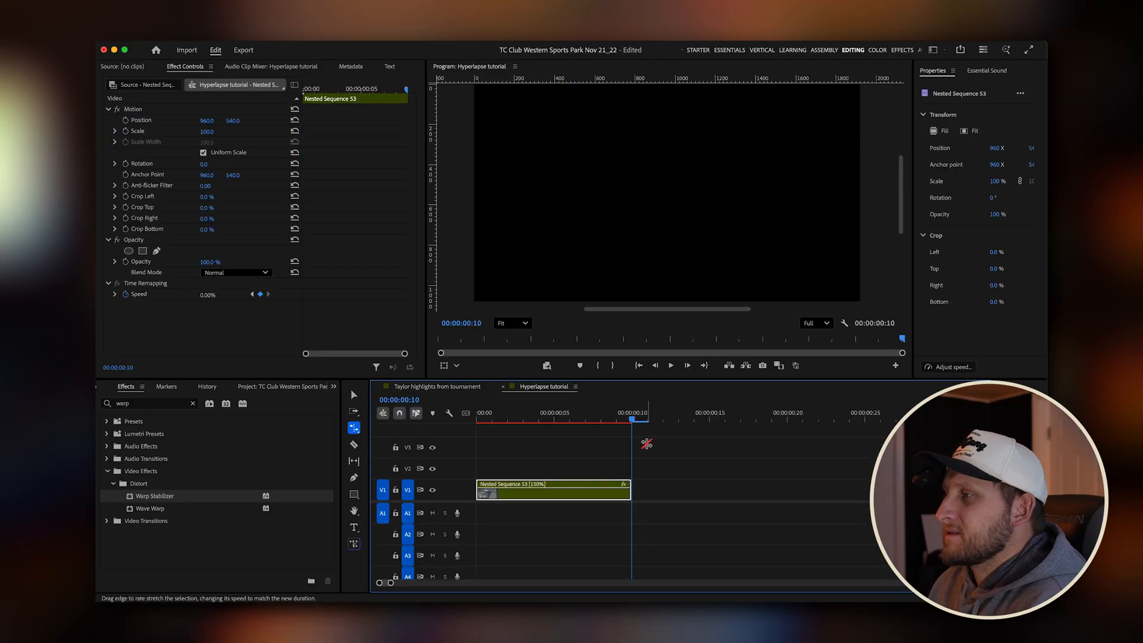
{"action": "left_click_drag", "start_coordinate": [630, 420], "coordinate": [582, 424]}
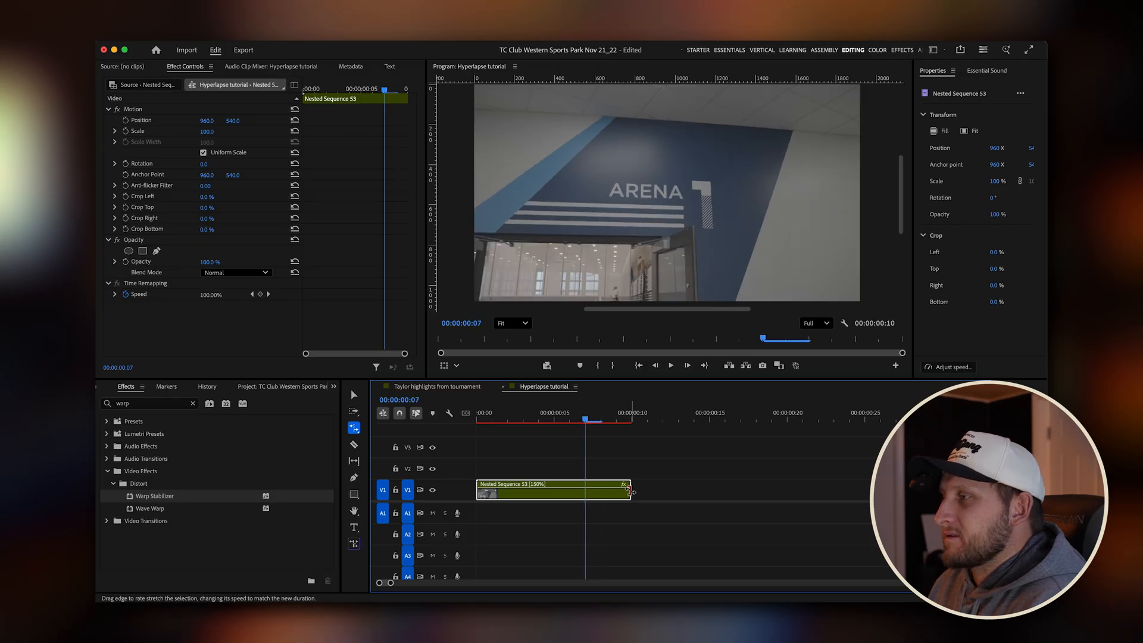
{"action": "left_click_drag", "start_coordinate": [630, 491], "coordinate": [598, 491]}
{"action": "key", "text": "v"}
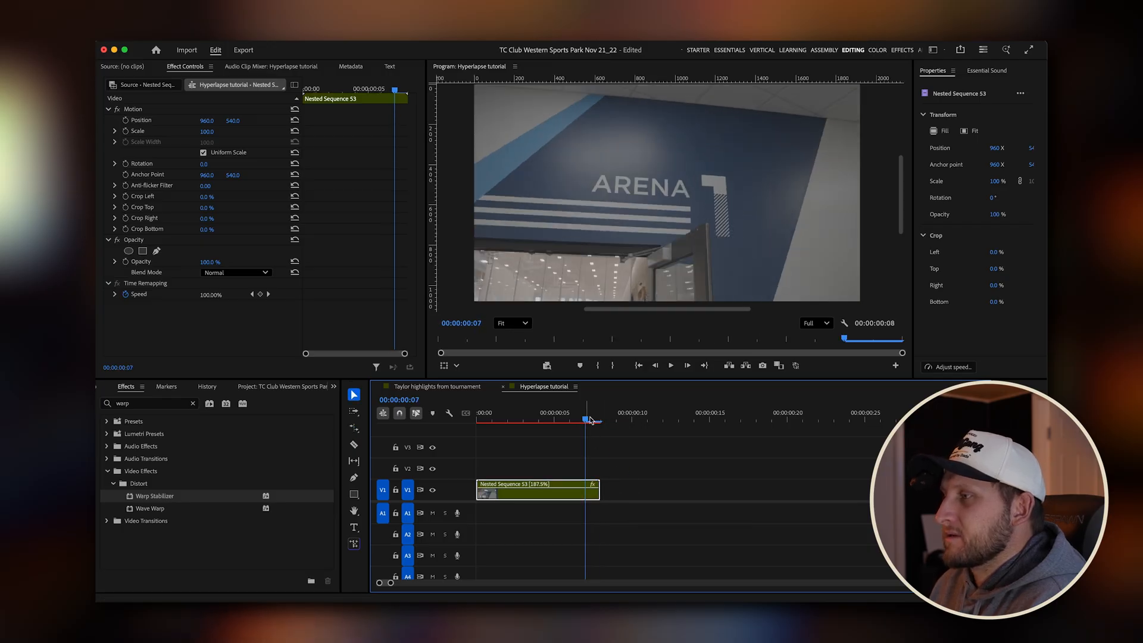
Play the 8-frame hyperlapse from the sequence start and compare it with the finished shot in the tournament highlights sequence.
{"action": "key", "text": "space"}
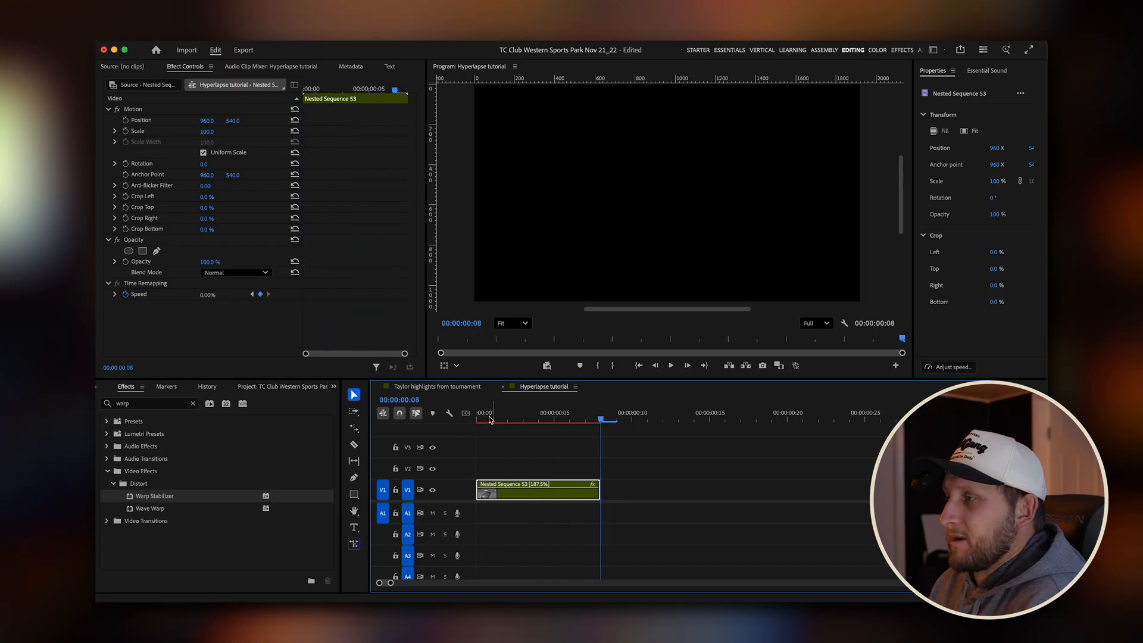
{"action": "key", "text": "space"}
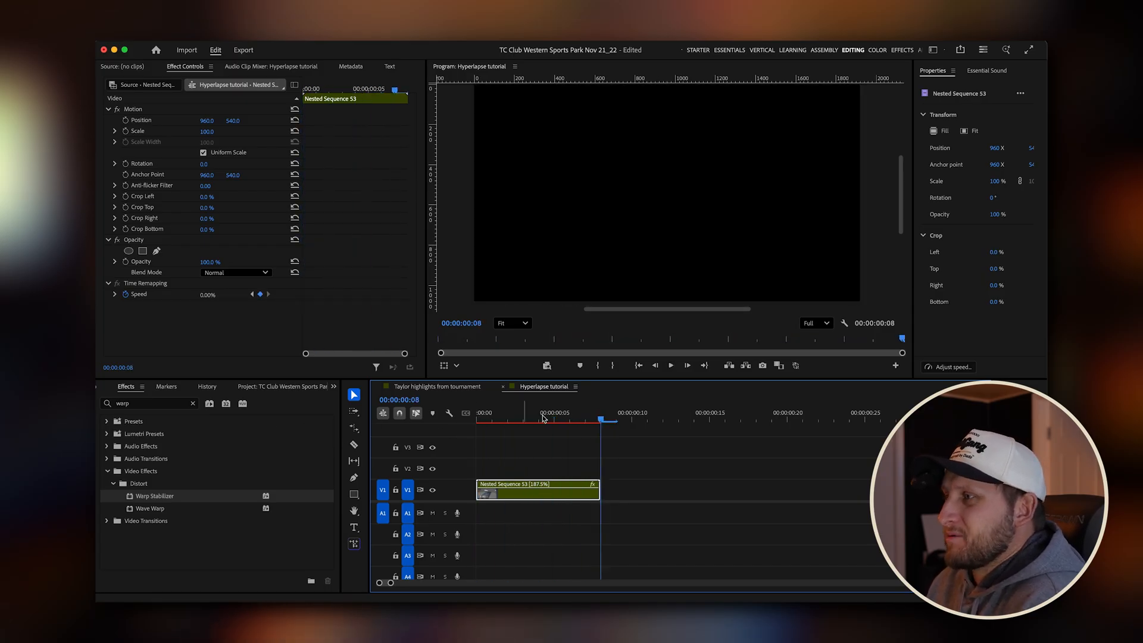
{"action": "key", "text": "Home"}
{"action": "key", "text": "space"}
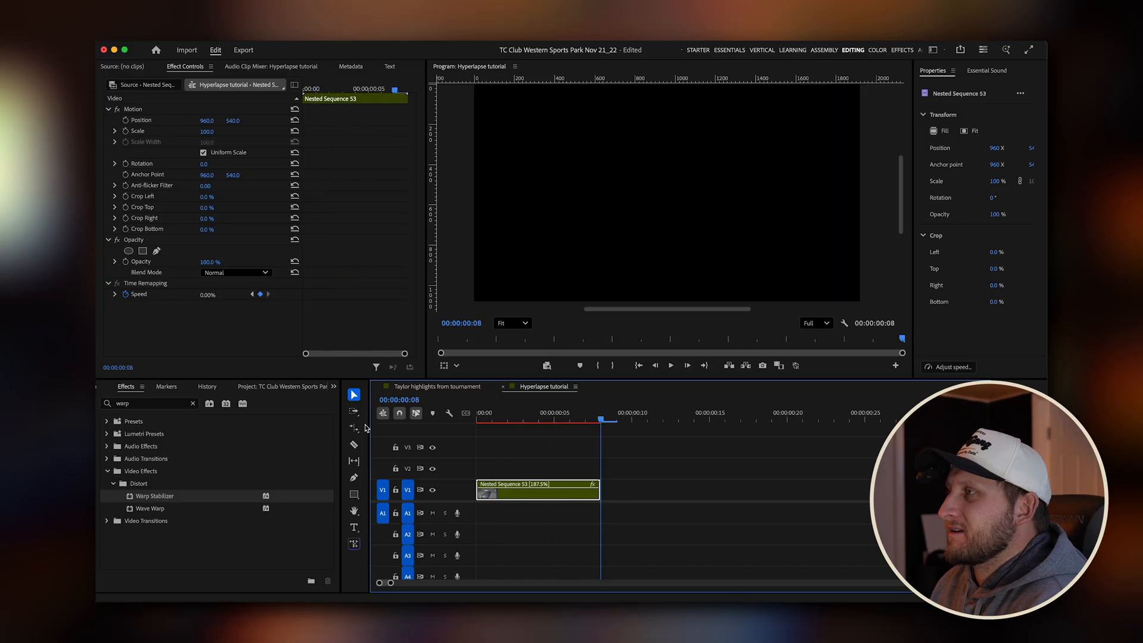
{"action": "key", "text": "space"}
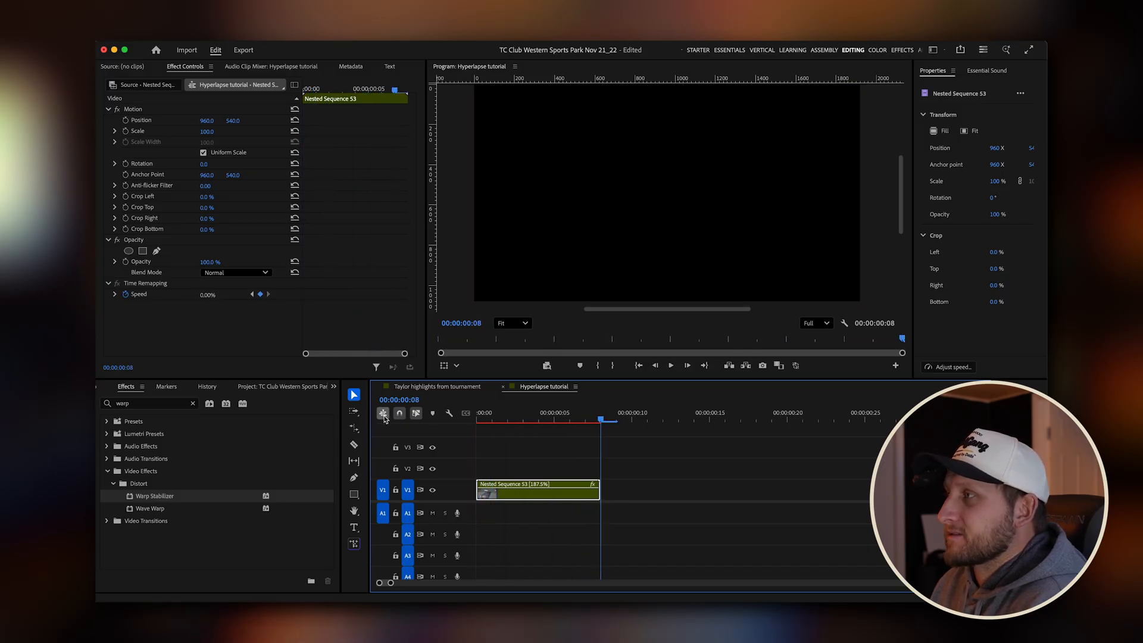
{"action": "left_click_drag", "start_coordinate": [581, 416], "coordinate": [419, 424]}
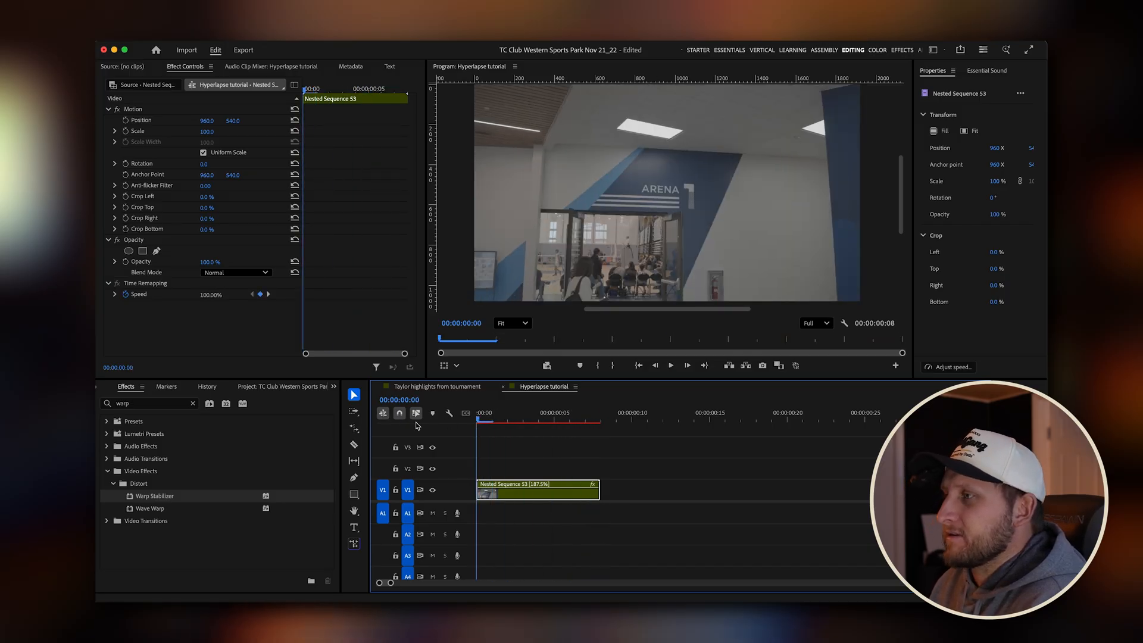
{"action": "left_click", "coordinate": [462, 385]}
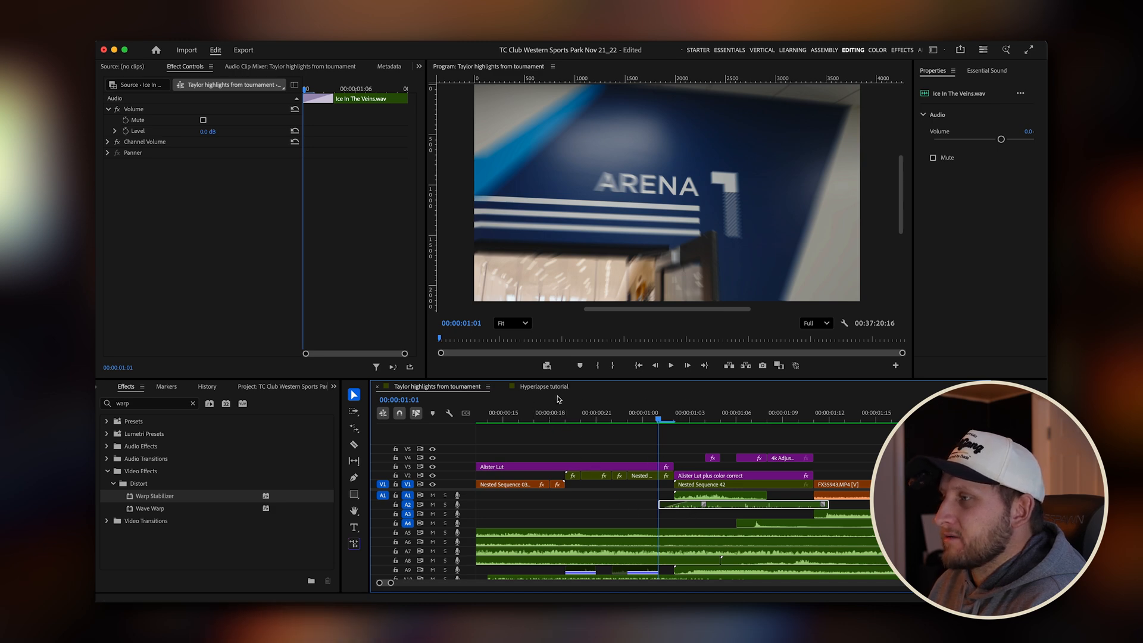
{"action": "left_click", "coordinate": [557, 388]}
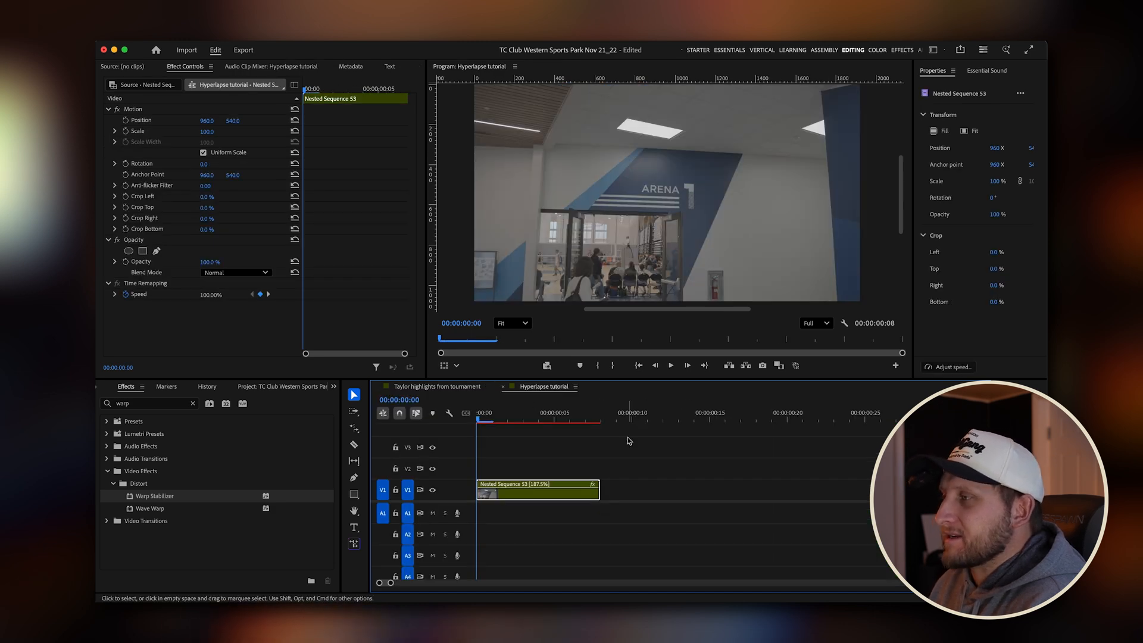
Place the 4k Adjustment Layer on track V2 above the nested hyperlapse clip and extend it to the clip's end.
{"action": "left_click", "coordinate": [539, 424]}
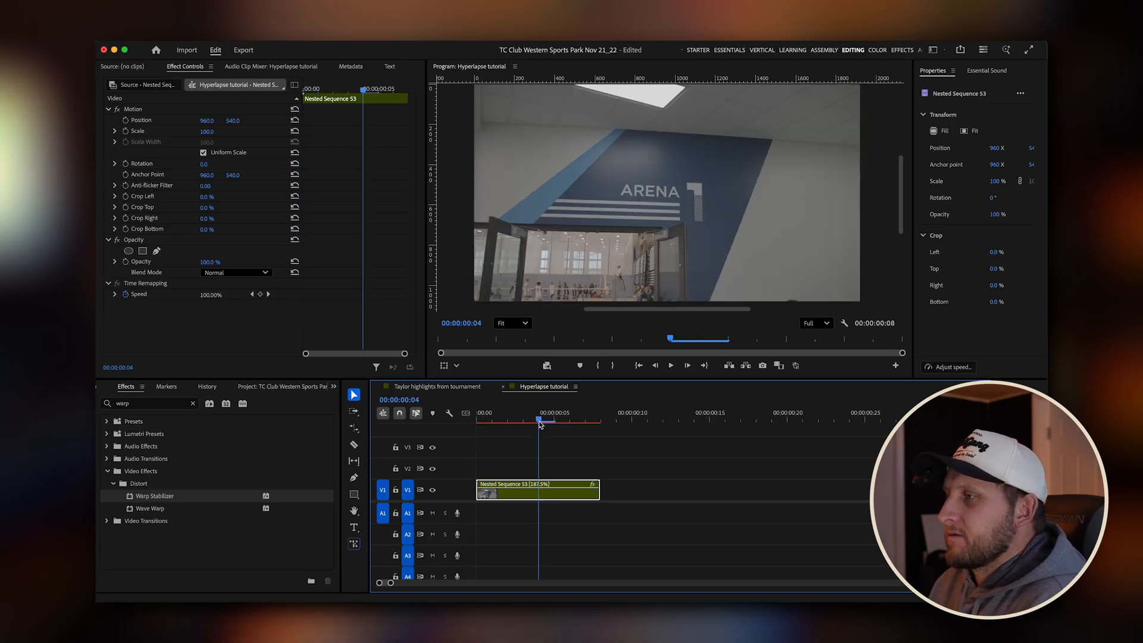
{"action": "left_click_drag", "start_coordinate": [539, 421], "coordinate": [524, 423]}
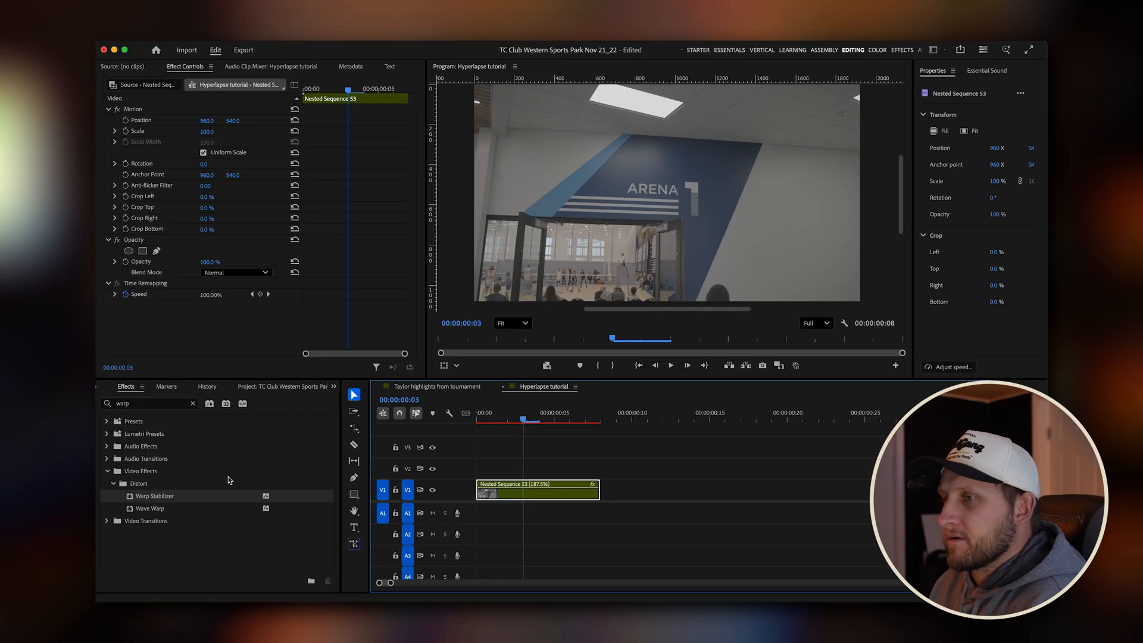
{"action": "left_click", "coordinate": [333, 387]}
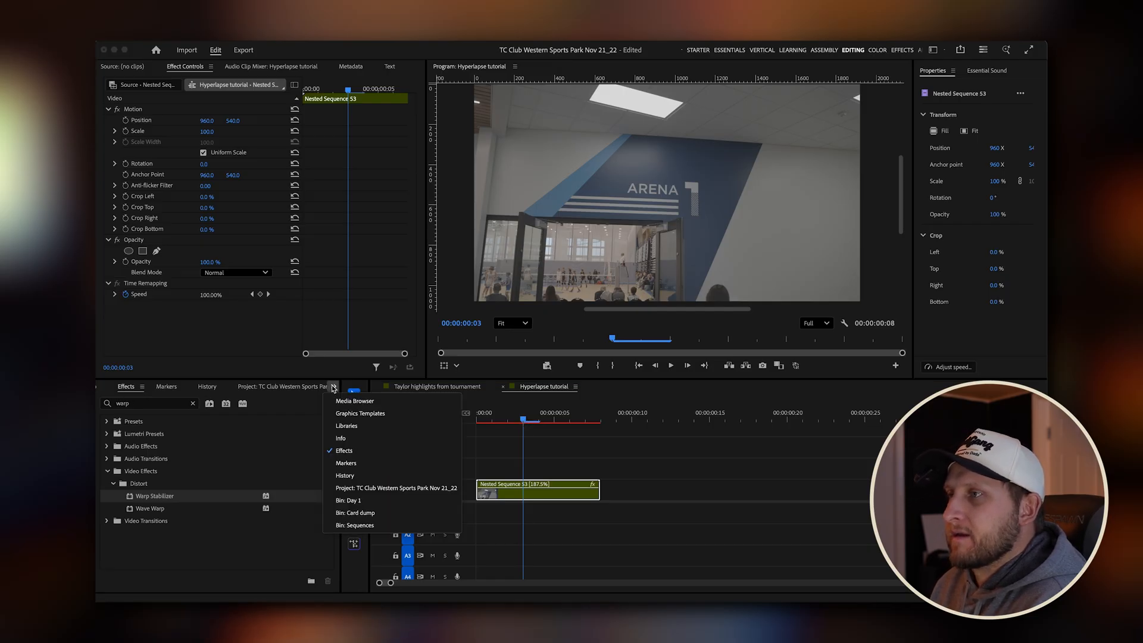
{"action": "left_click", "coordinate": [334, 388]}
{"action": "left_click", "coordinate": [327, 387]}
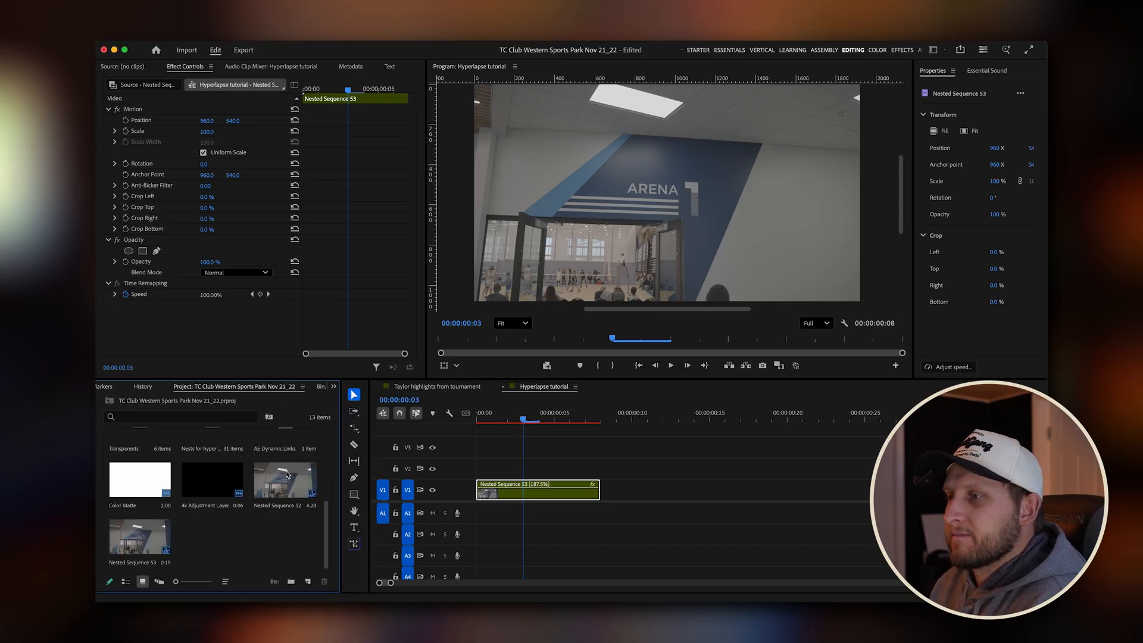
{"action": "left_click", "coordinate": [227, 479]}
{"action": "left_click_drag", "start_coordinate": [218, 493], "coordinate": [503, 470]}
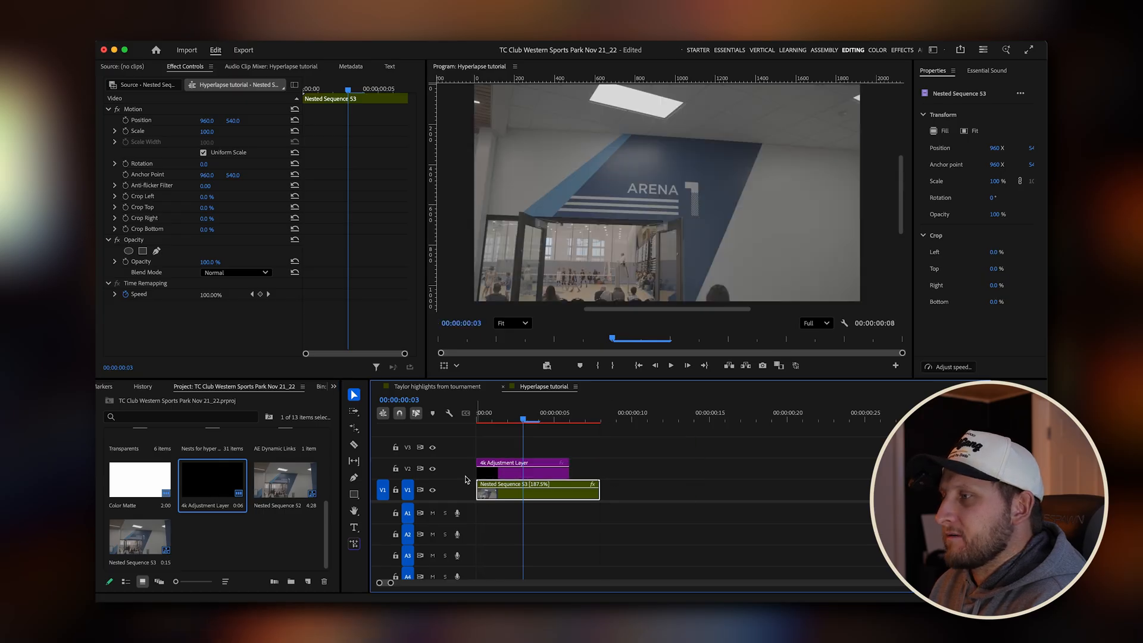
{"action": "left_click_drag", "start_coordinate": [598, 470], "coordinate": [598, 471]}
Apply the Alister_V-Look_V3_-2p00 input LUT to the adjustment layer on V2 with Lumetri Color.
{"action": "left_click", "coordinate": [543, 475]}
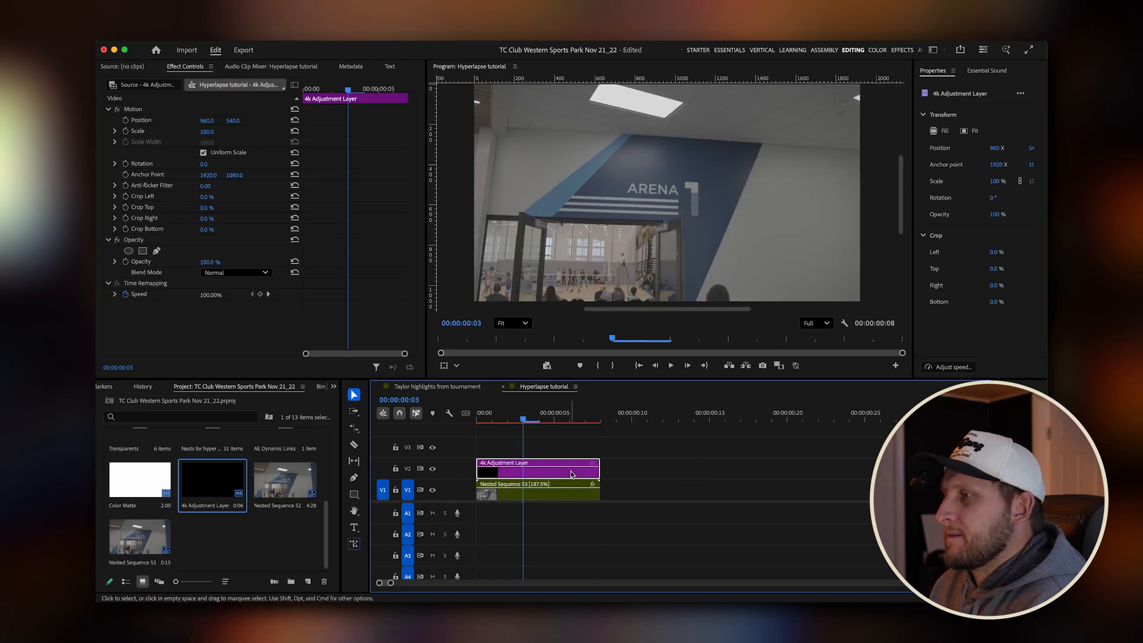
{"action": "left_click", "coordinate": [877, 50]}
{"action": "left_click", "coordinate": [943, 162]}
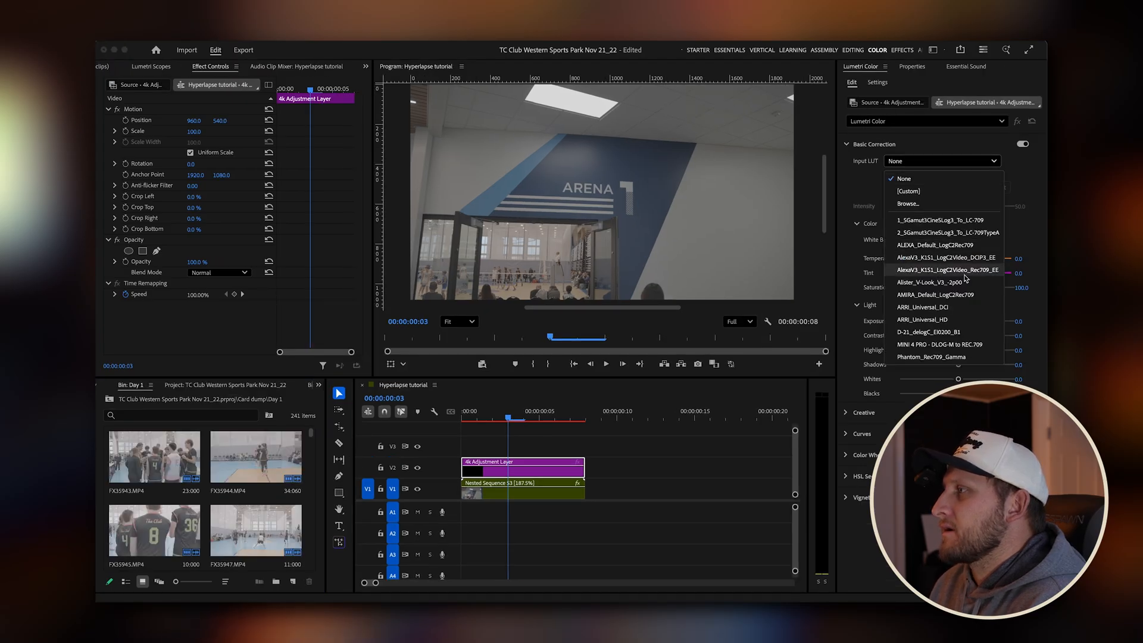
{"action": "left_click", "coordinate": [941, 282]}
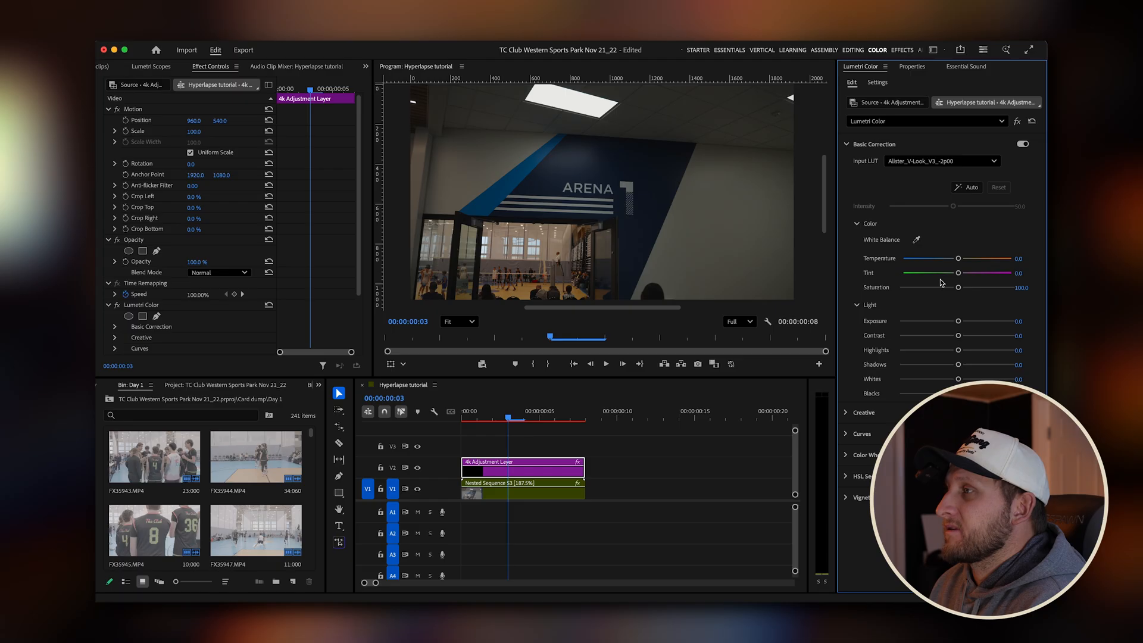
Return to the sequence start and set the V2 adjustment layer's exposure to 2.0 and temperature to -18.1.
{"action": "left_click", "coordinate": [425, 422]}
{"action": "key", "text": "Home"}
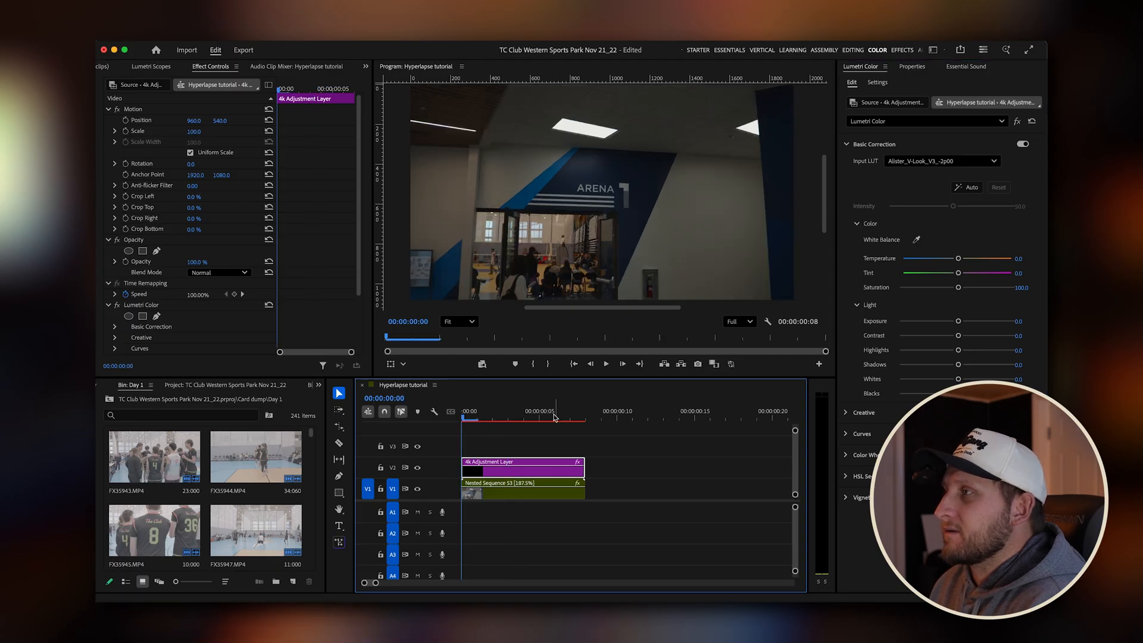
{"action": "left_click_drag", "start_coordinate": [961, 324], "coordinate": [981, 321]}
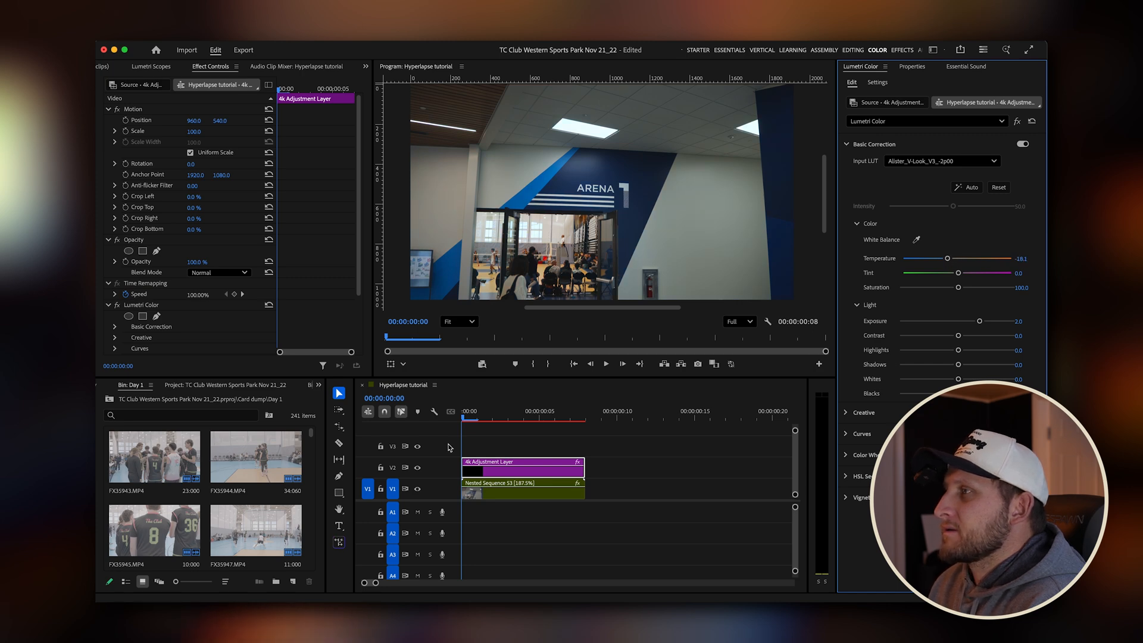
Render the Hyperlapse tutorial sequence and play the color-graded hyperlapse from the start to review it.
{"action": "left_click", "coordinate": [515, 402]}
{"action": "key", "text": "Return"}
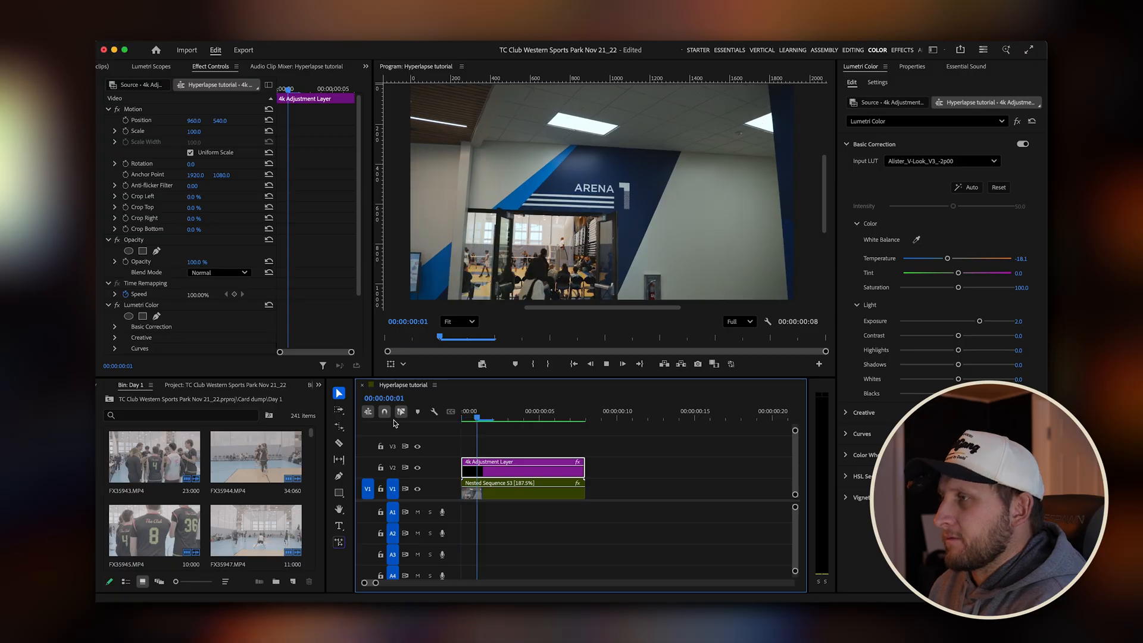
{"action": "key", "text": "space"}
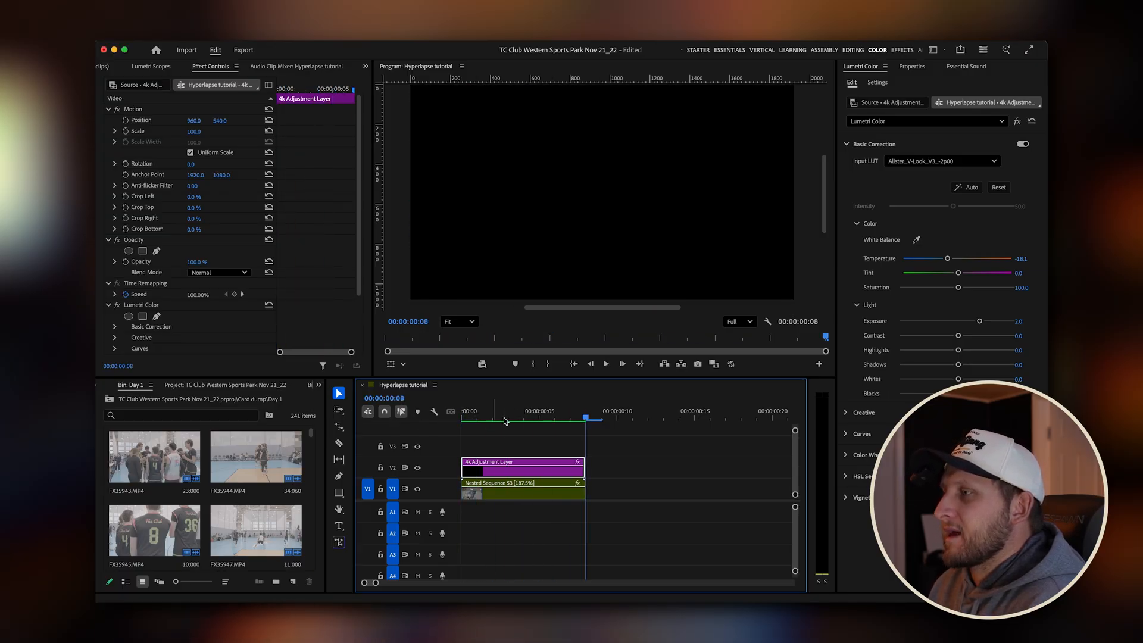
{"action": "key", "text": "space"}
{"action": "key", "text": "space"}
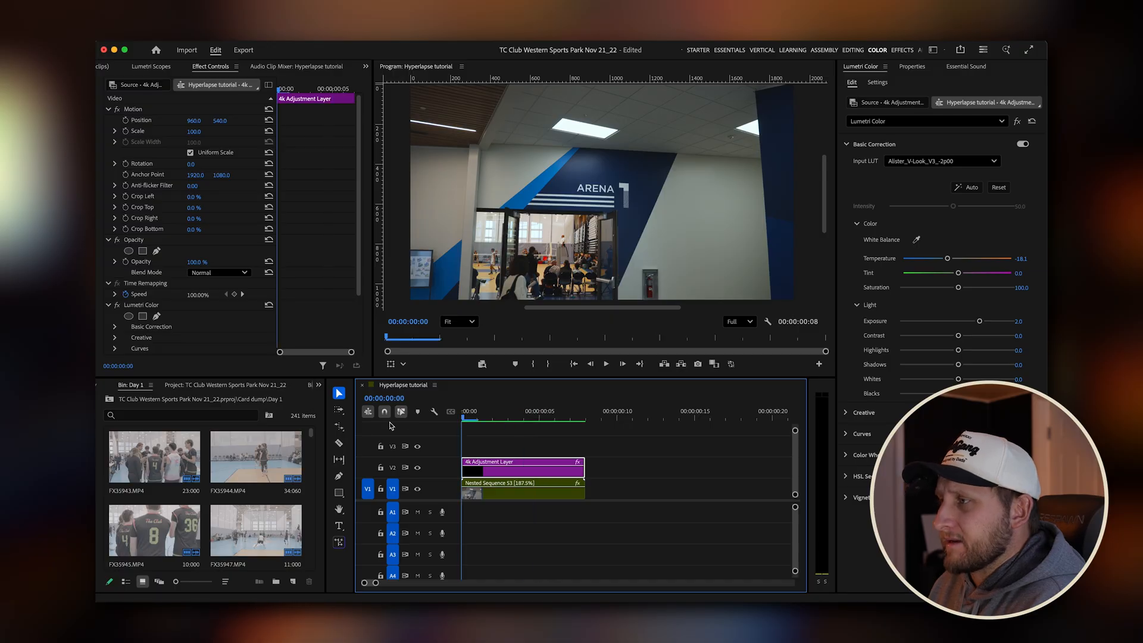
{"action": "key", "text": "space"}
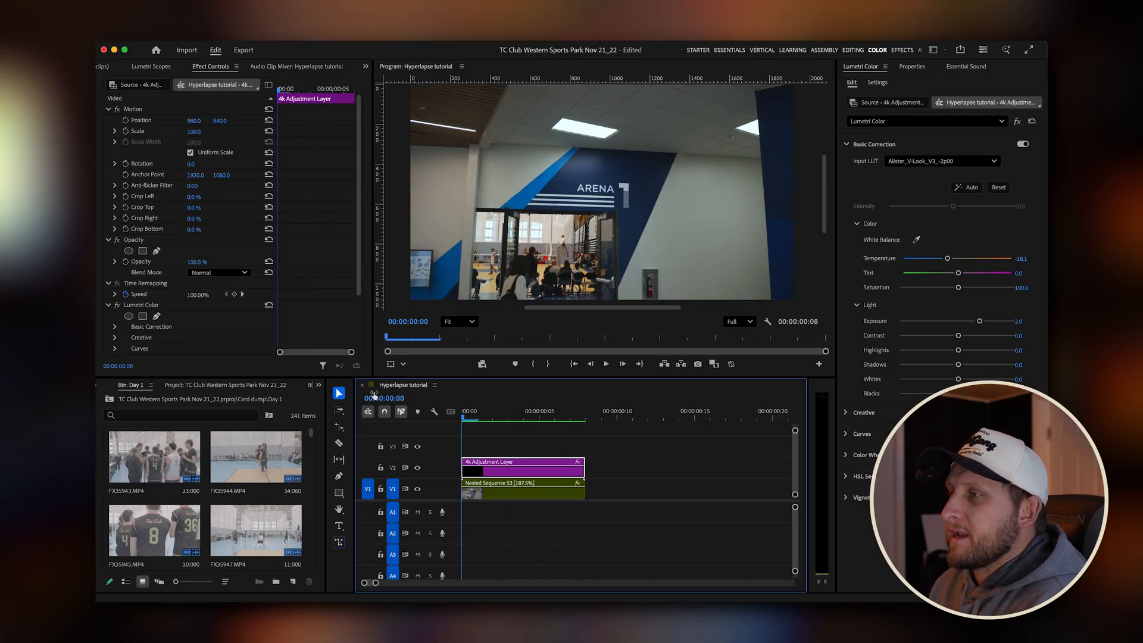
Return to the Editing workspace and examine the finished Arena shot's look around 00:00:00:22 in the tournament highlights sequence.
{"action": "left_click", "coordinate": [855, 51]}
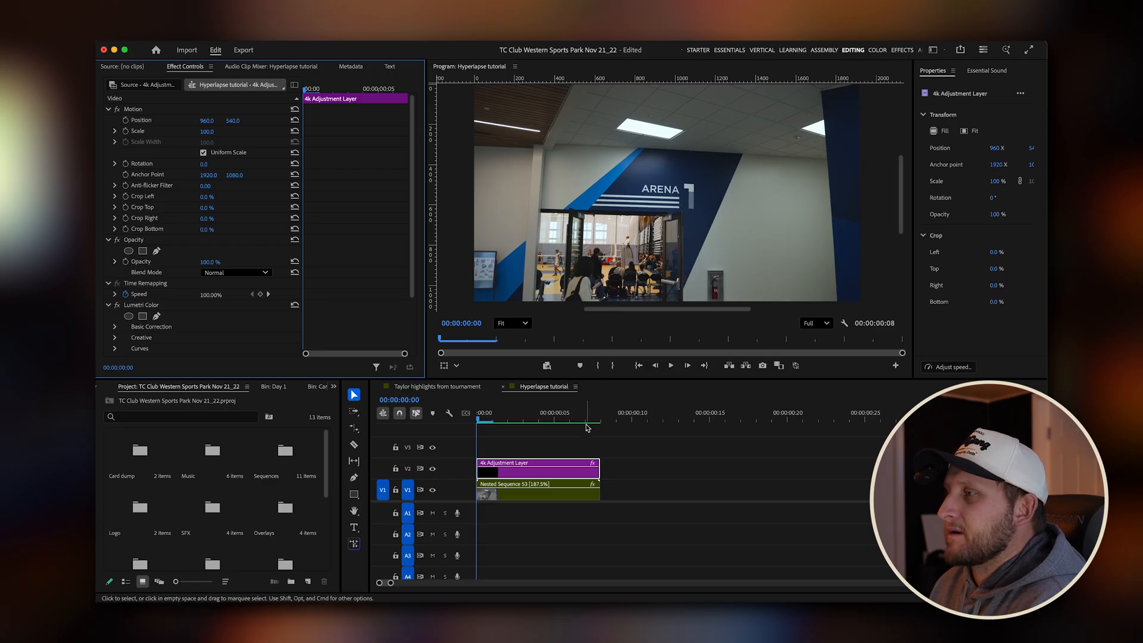
{"action": "left_click", "coordinate": [437, 387]}
{"action": "mouse_move", "coordinate": [634, 426]}
{"action": "left_mouse_down"}
{"action": "mouse_move", "coordinate": [566, 424]}
{"action": "mouse_move", "coordinate": [654, 427]}
{"action": "mouse_move", "coordinate": [575, 427]}
{"action": "mouse_move", "coordinate": [626, 430]}
{"action": "left_mouse_up"}
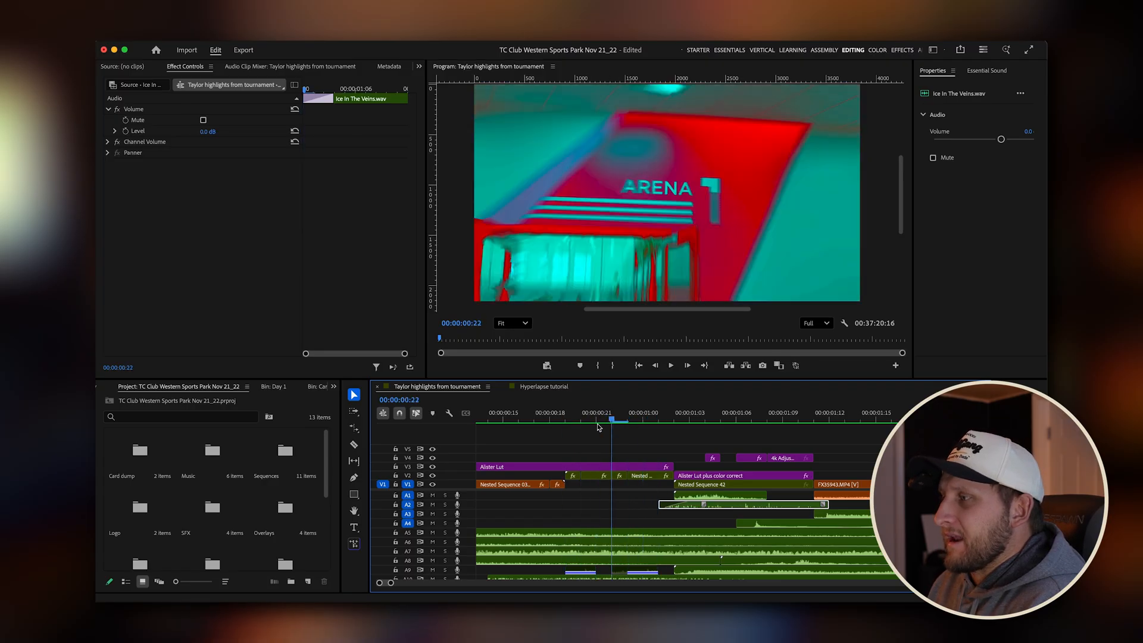
{"action": "left_click", "coordinate": [551, 386]}
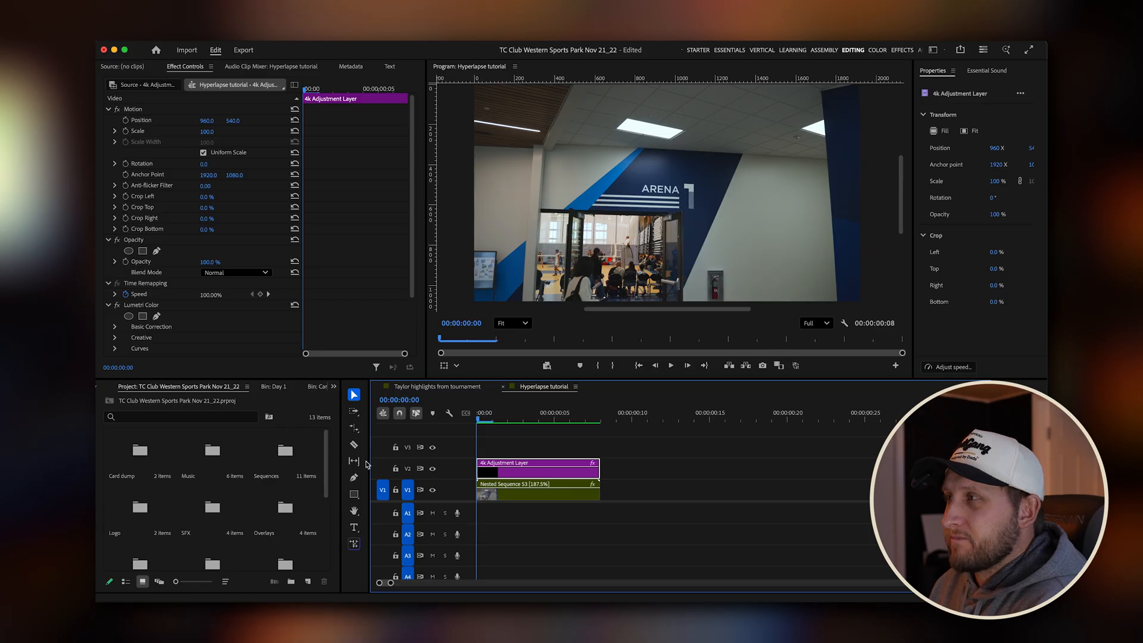
Add a second 4k Adjustment Layer on track V3 of the Hyperlapse tutorial sequence, extended to the nested clip's end.
{"action": "left_click_drag", "start_coordinate": [503, 420], "coordinate": [428, 413]}
{"action": "left_click", "coordinate": [554, 428]}
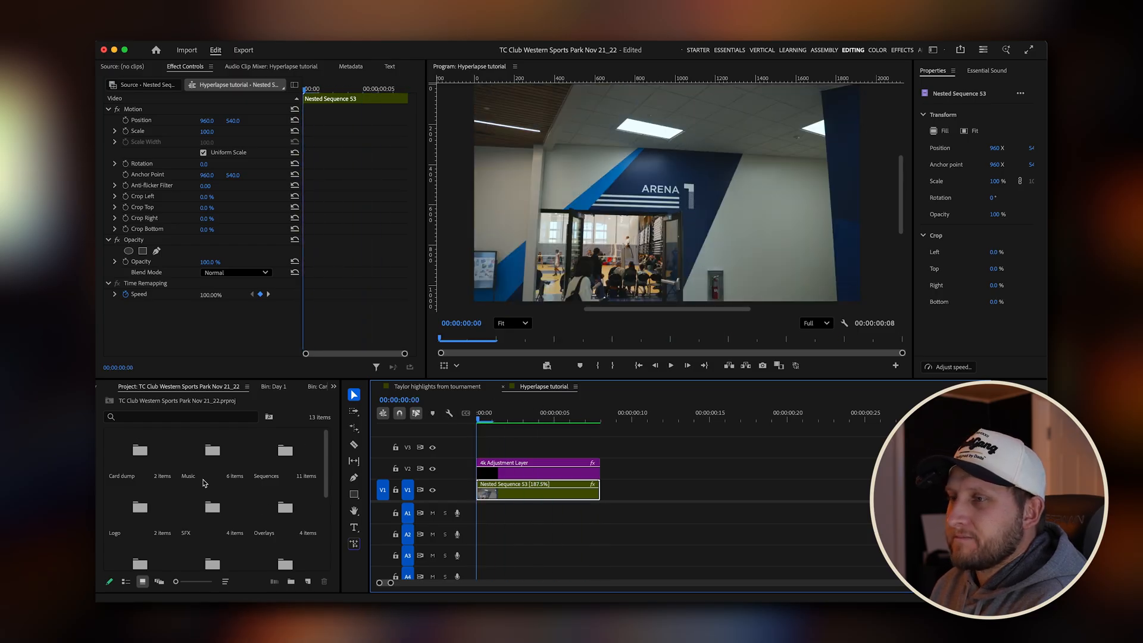
{"action": "scroll", "coordinate": [205, 483], "scroll_direction": "down", "scroll_amount": 5}
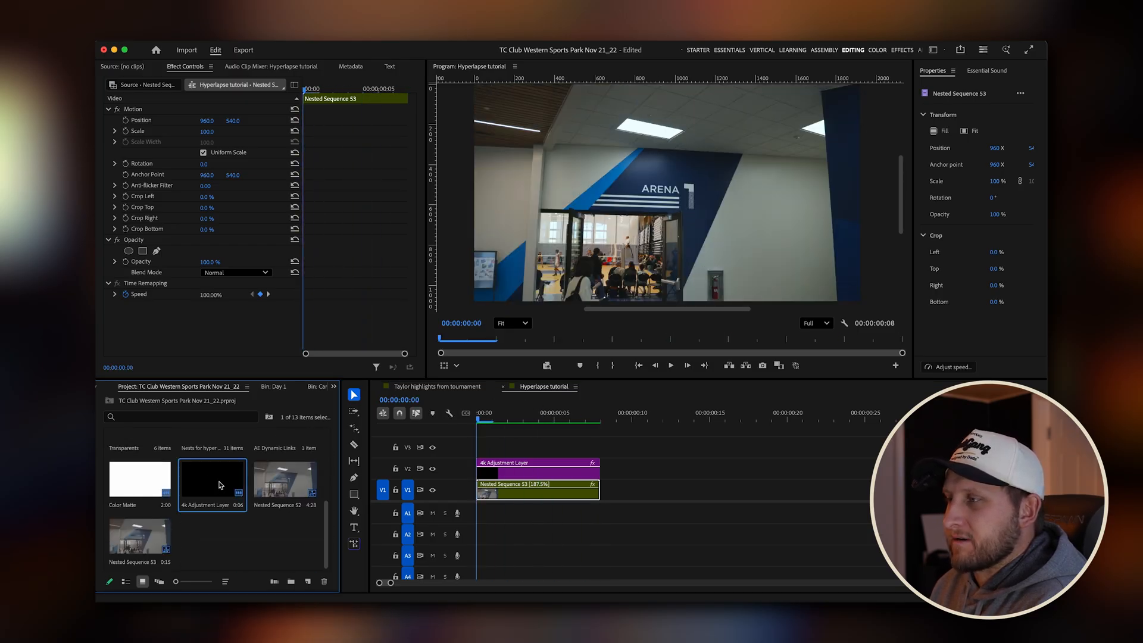
{"action": "left_click_drag", "start_coordinate": [221, 485], "coordinate": [480, 448]}
{"action": "left_click_drag", "start_coordinate": [570, 447], "coordinate": [599, 450]}
Search the effects for "rsmb" and apply the RSMB motion blur effect to the adjustment layer on V3.
{"action": "left_click", "coordinate": [521, 452]}
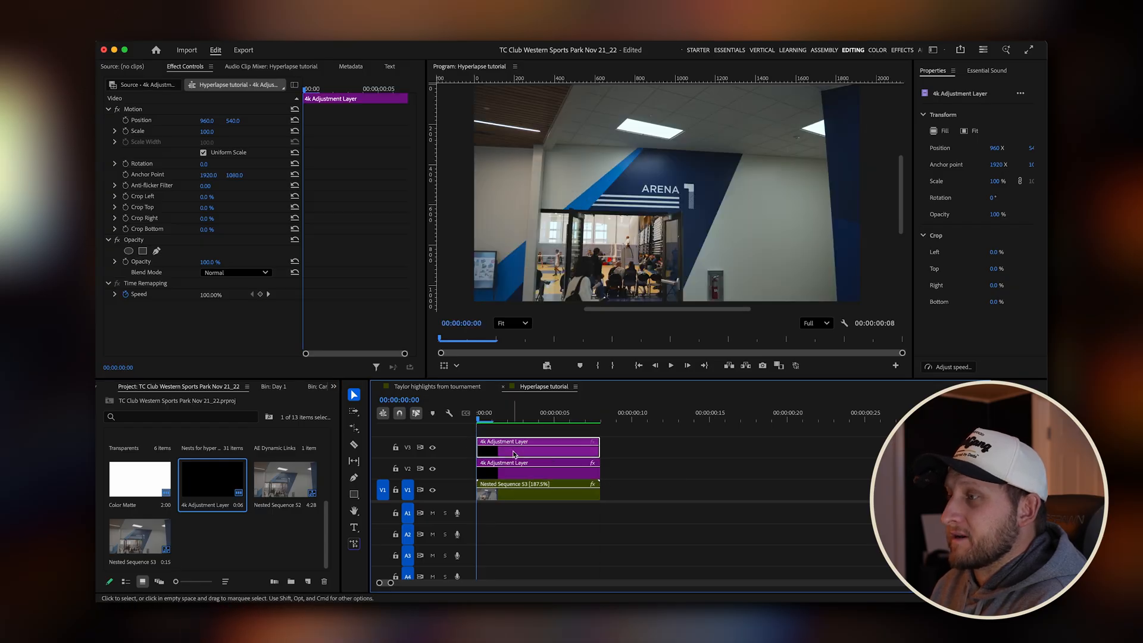
{"action": "right_click", "coordinate": [525, 452]}
{"action": "left_click", "coordinate": [706, 456]}
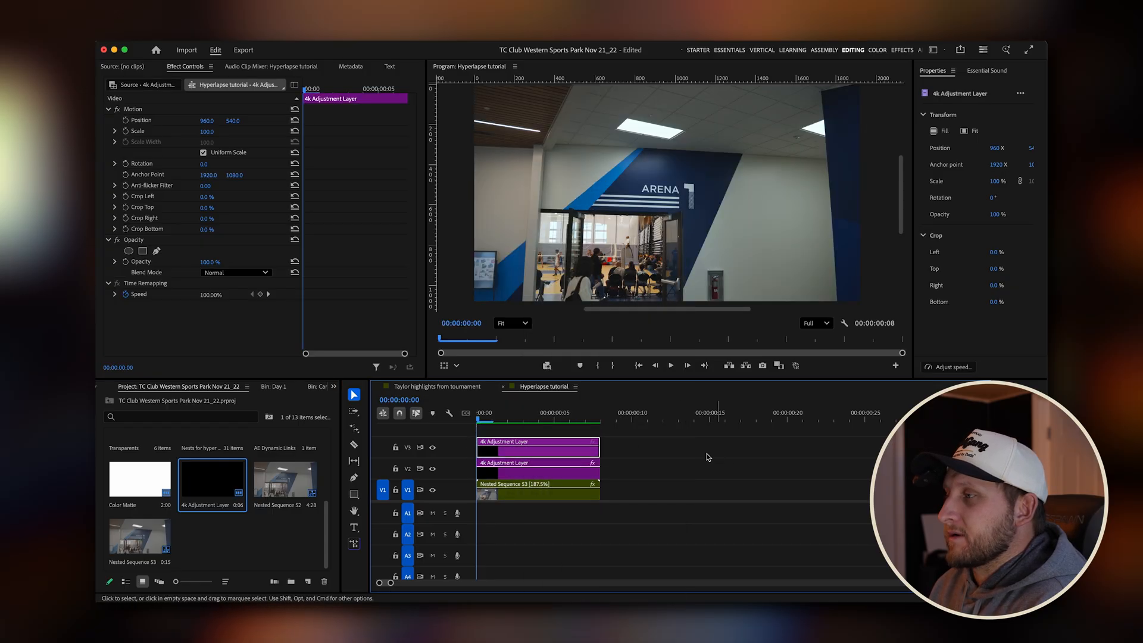
{"action": "left_click", "coordinate": [331, 386]}
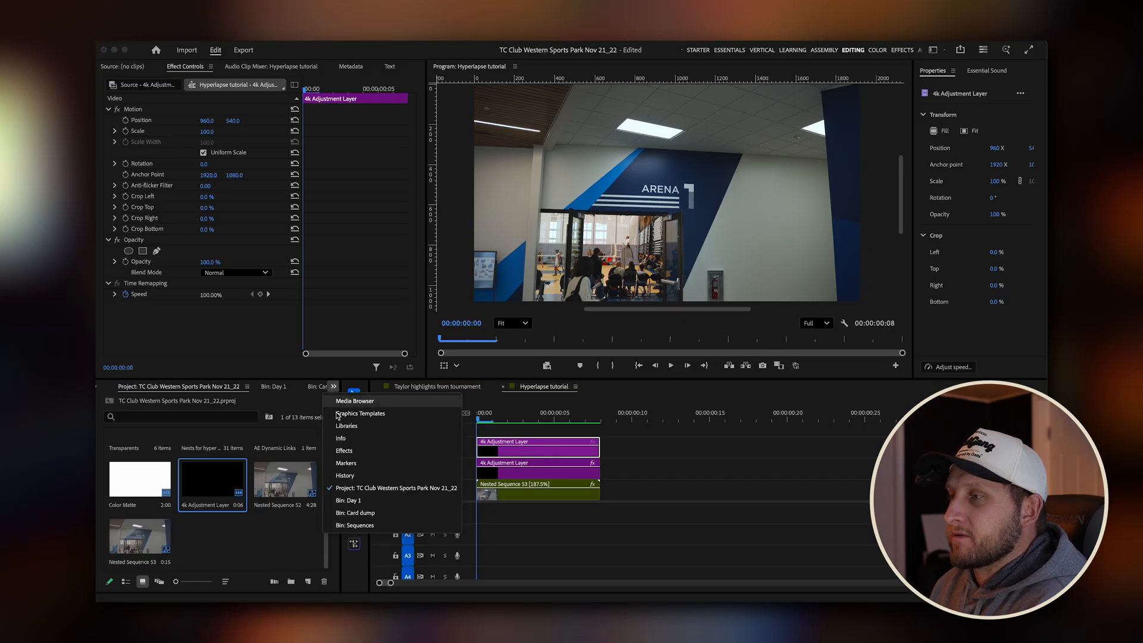
{"action": "left_click", "coordinate": [366, 456]}
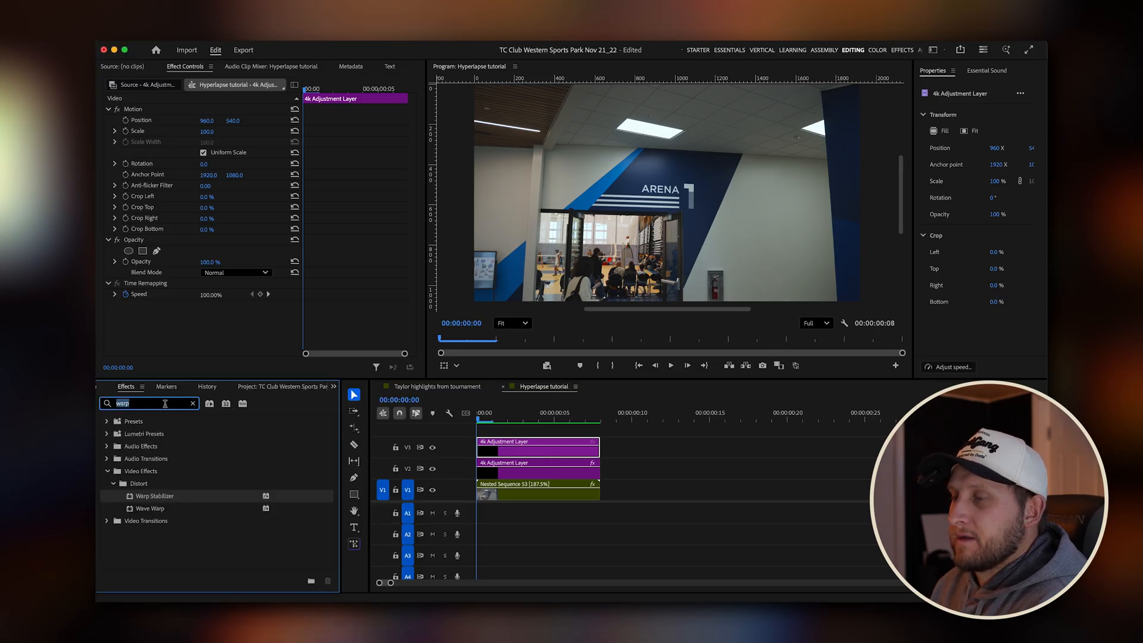
{"action": "type", "text": "rsmb"}
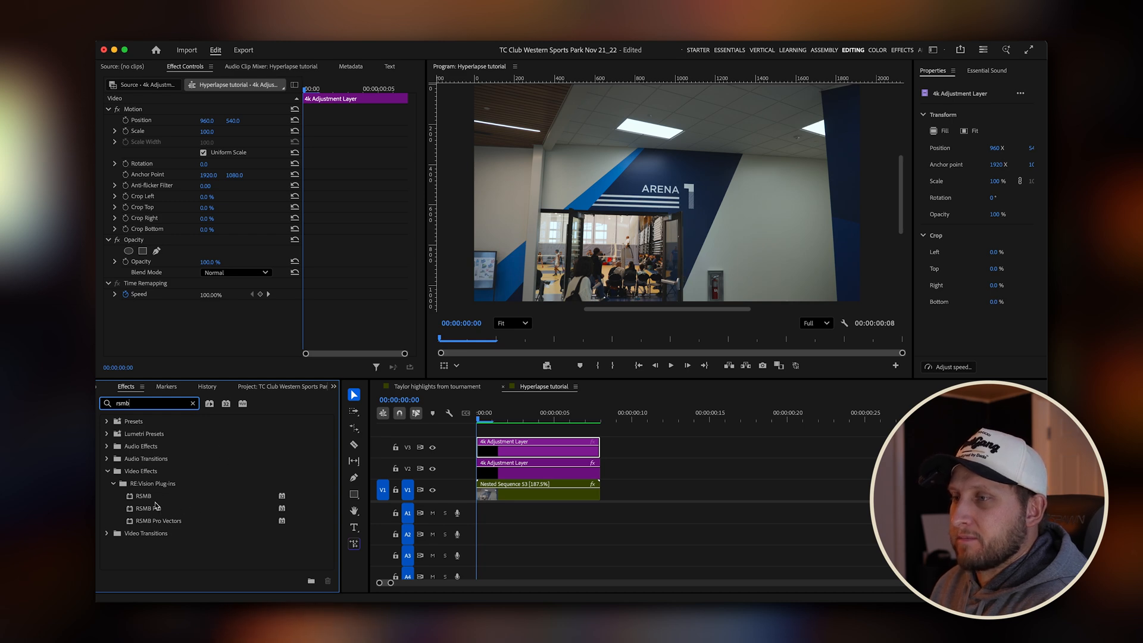
{"action": "left_click_drag", "start_coordinate": [145, 495], "coordinate": [527, 452]}
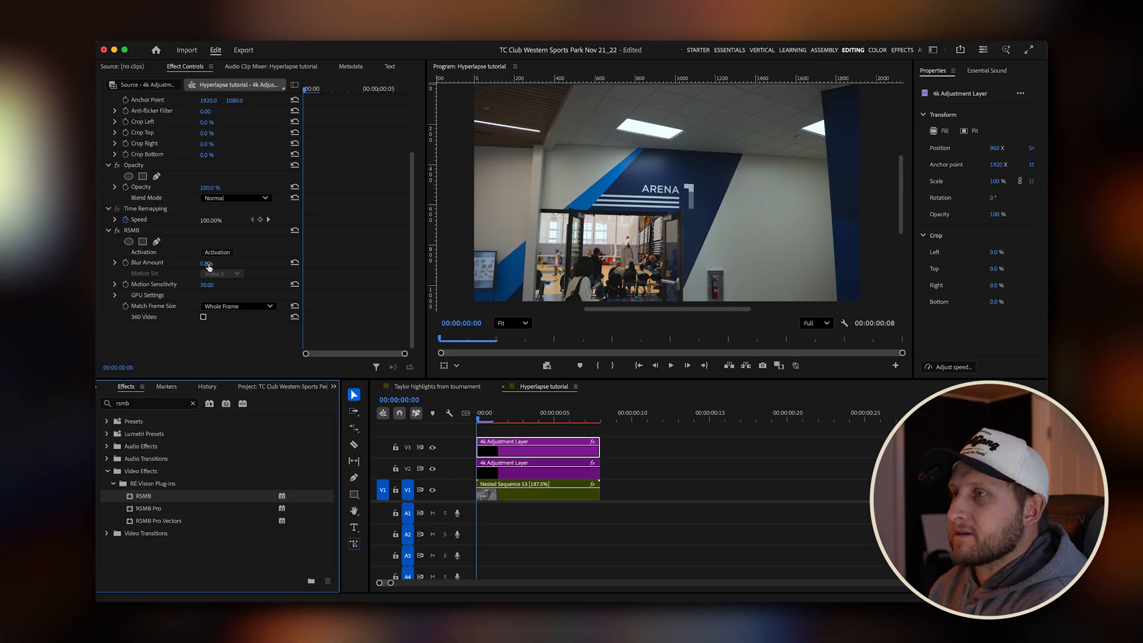
Render the hyperlapse with motion blur, play it back and inspect the frame at 00:00:00:05.
{"action": "left_click", "coordinate": [514, 415]}
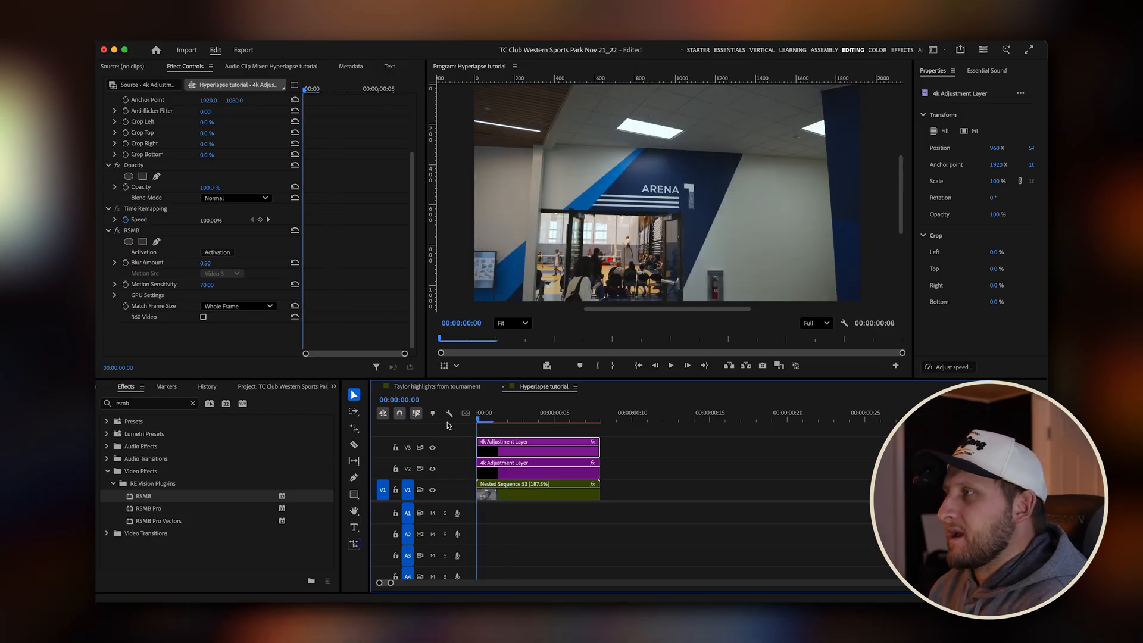
{"action": "key", "text": "Return"}
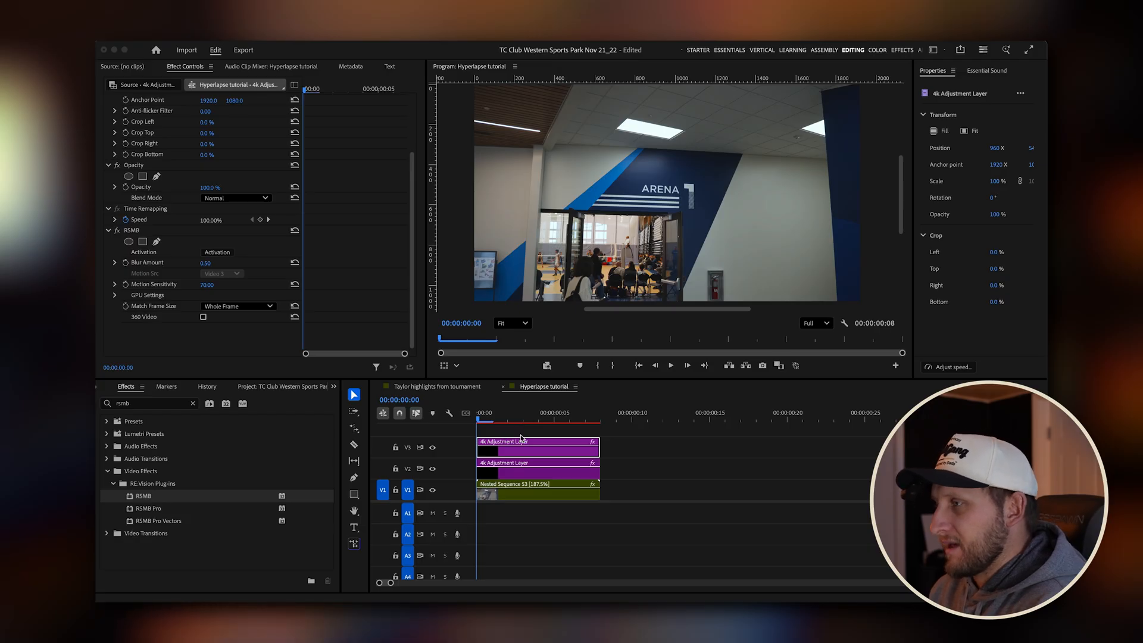
{"action": "key", "text": "Return"}
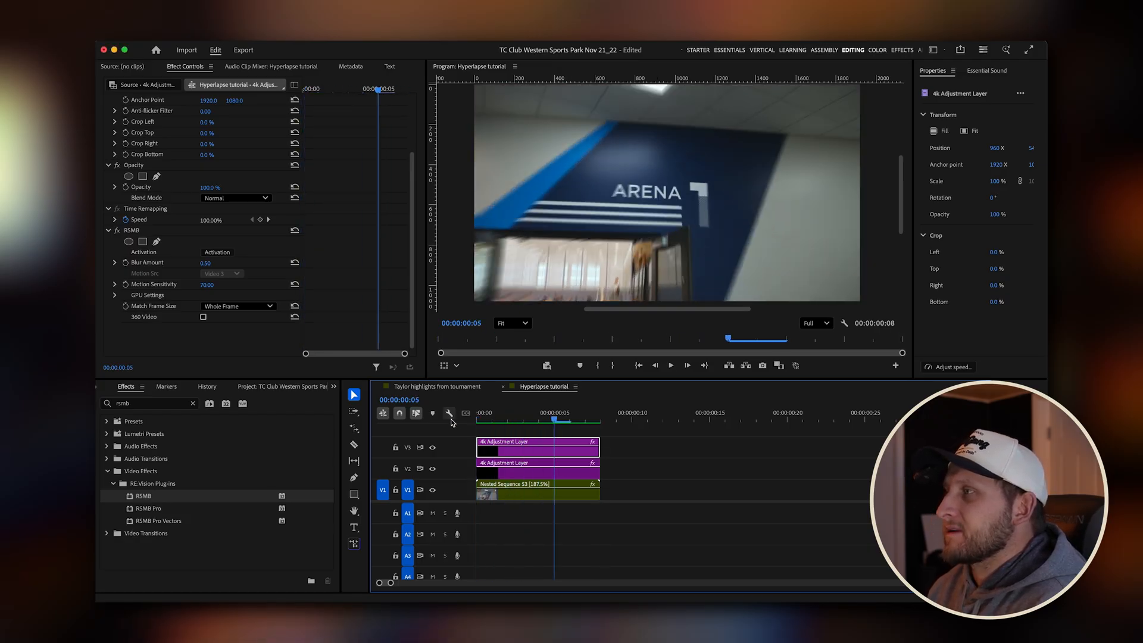
{"action": "left_click", "coordinate": [554, 418]}
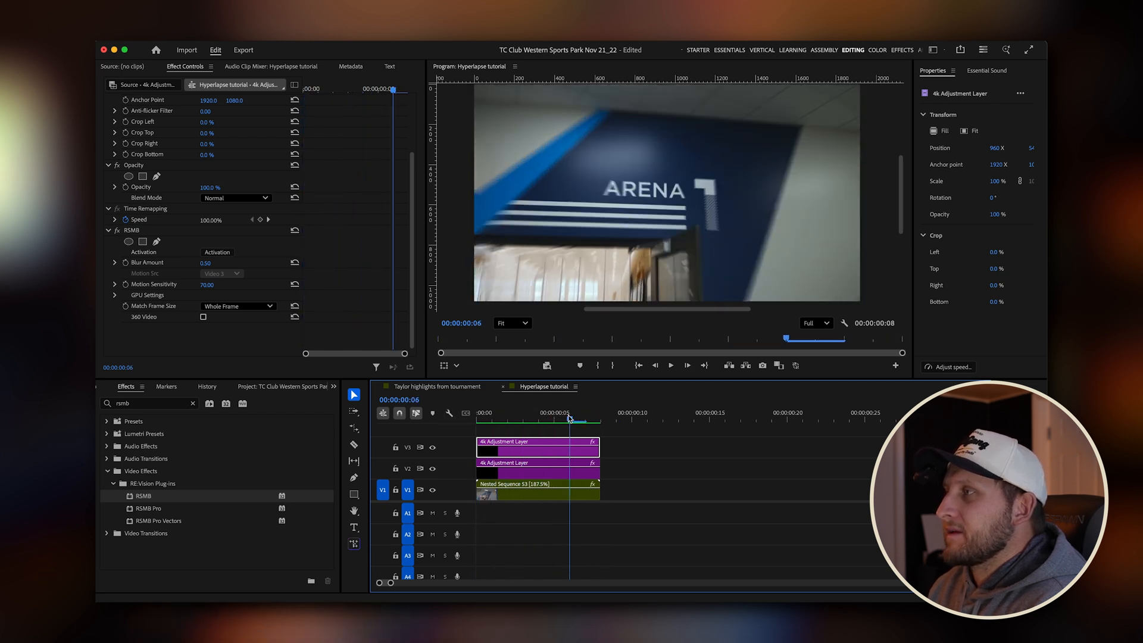
Turn the RSMB effect off, play the hyperlapse without motion blur for comparison, and turn the effect back on.
{"action": "left_click", "coordinate": [117, 230]}
{"action": "key", "text": "space"}
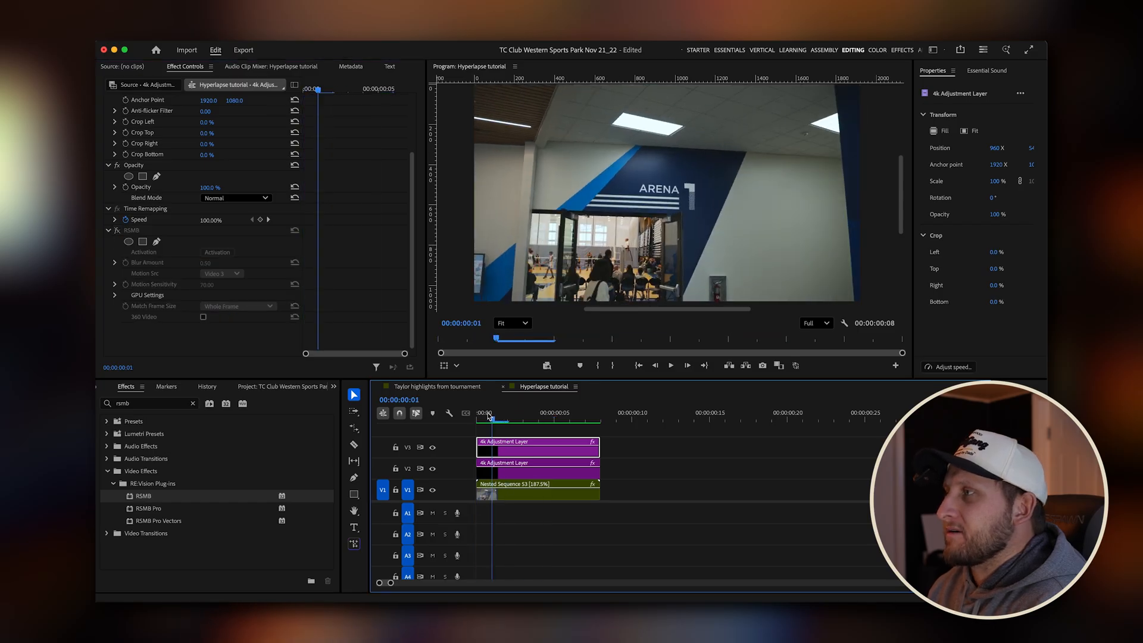
{"action": "key", "text": "space"}
{"action": "left_click", "coordinate": [116, 230]}
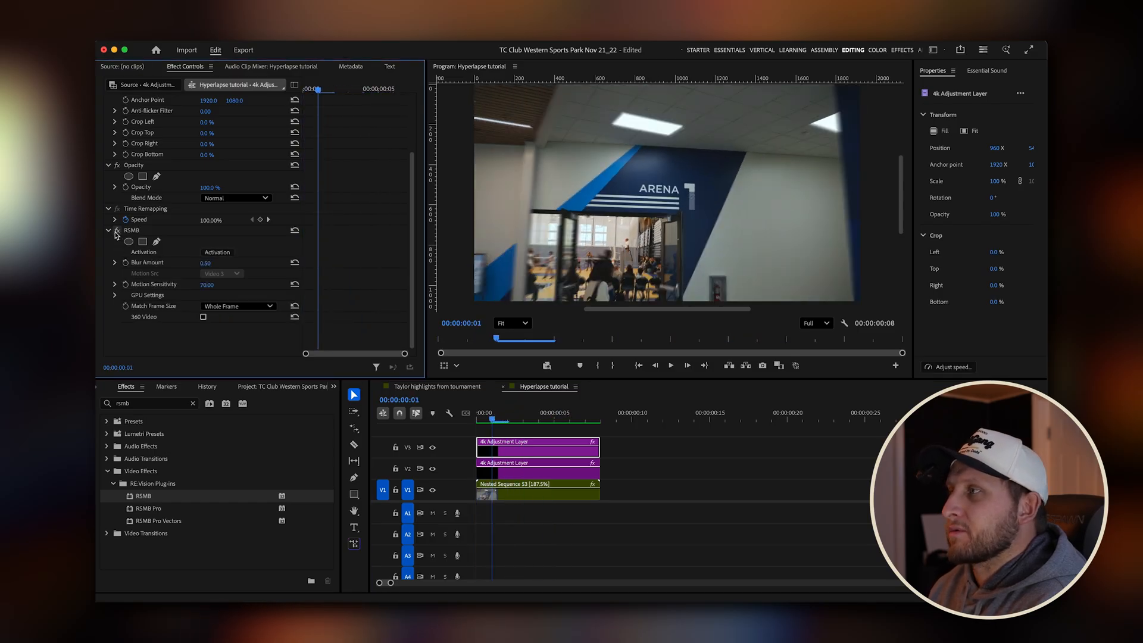
Split the nested clip on V1 into four pieces with the Razor tool, cutting at frames 1, 4 and 6.
{"action": "left_click", "coordinate": [507, 416]}
{"action": "left_click_drag", "start_coordinate": [506, 416], "coordinate": [477, 426]}
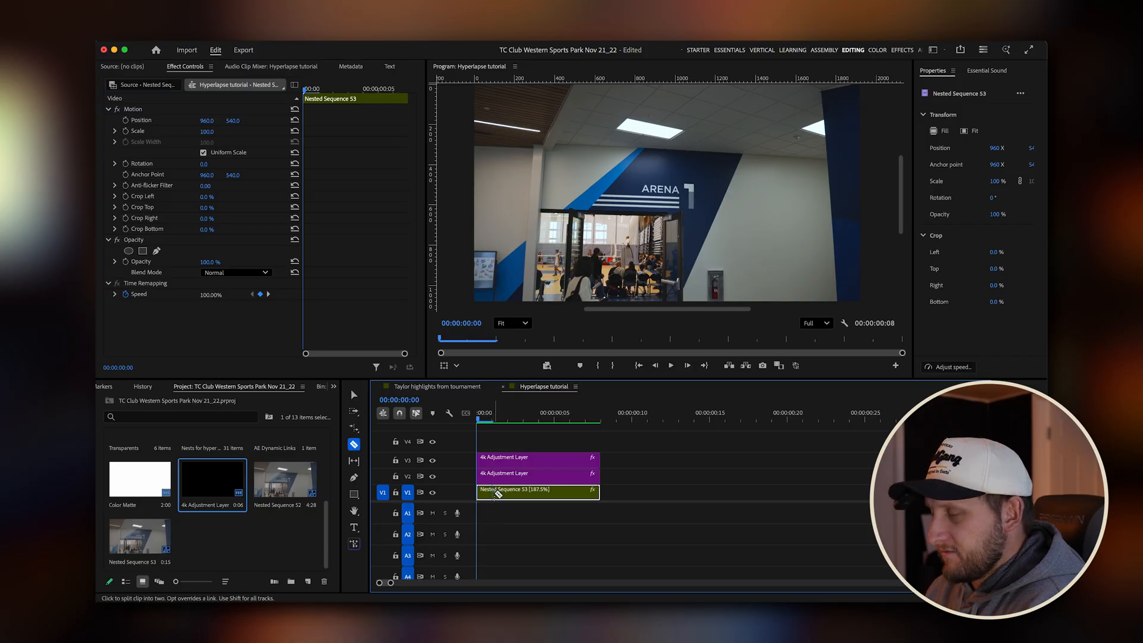
{"action": "left_click", "coordinate": [492, 494]}
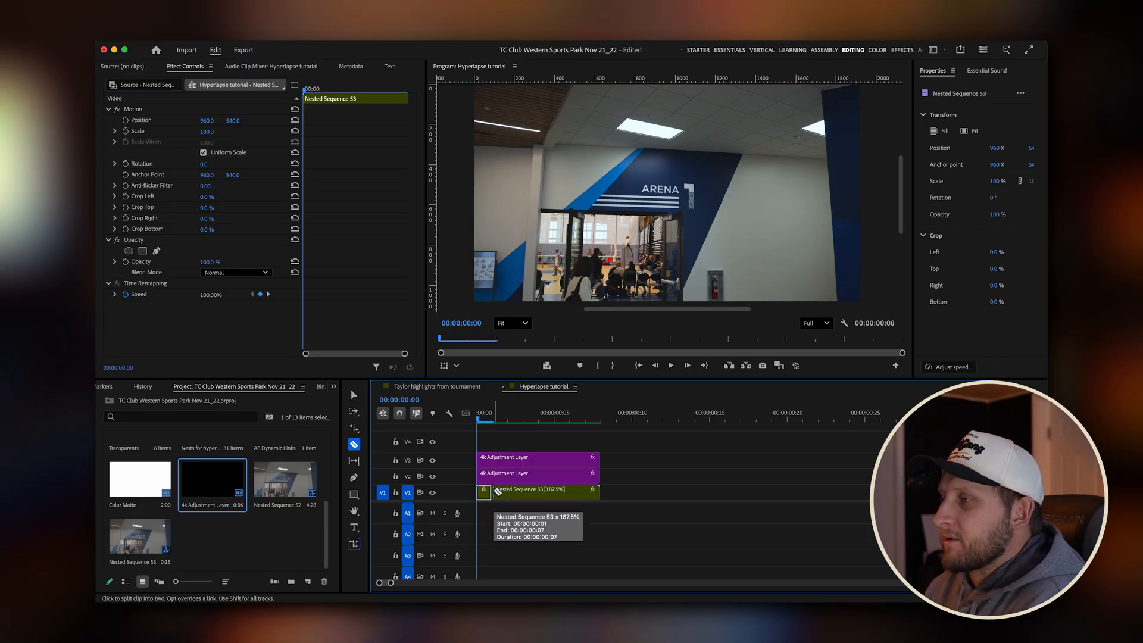
{"action": "left_click", "coordinate": [538, 420]}
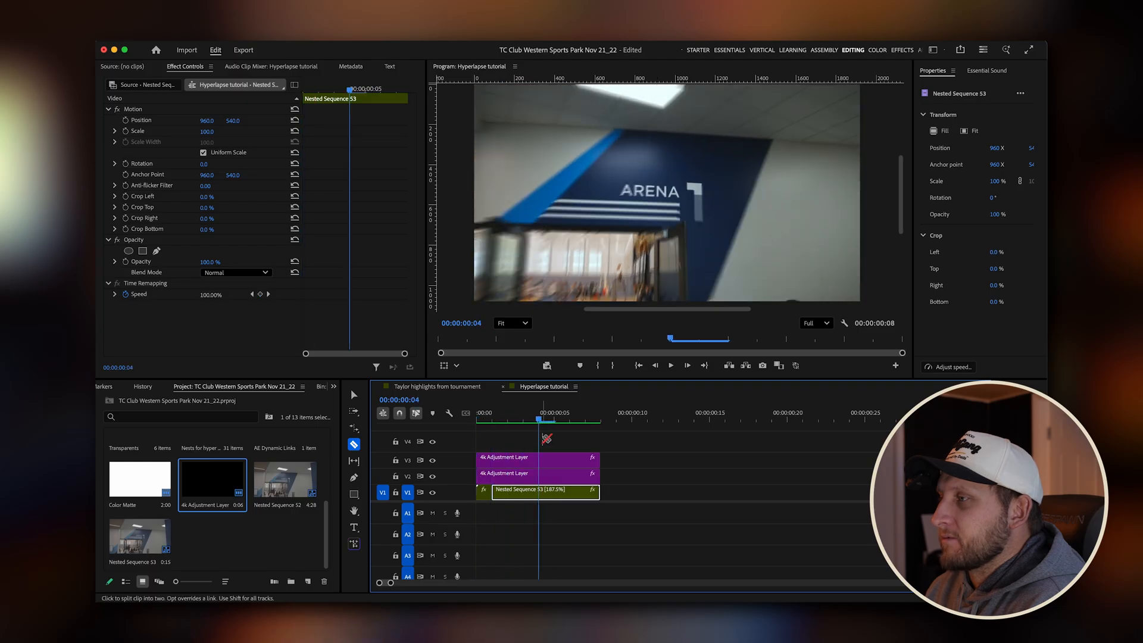
{"action": "left_click", "coordinate": [539, 494]}
{"action": "left_click", "coordinate": [576, 494]}
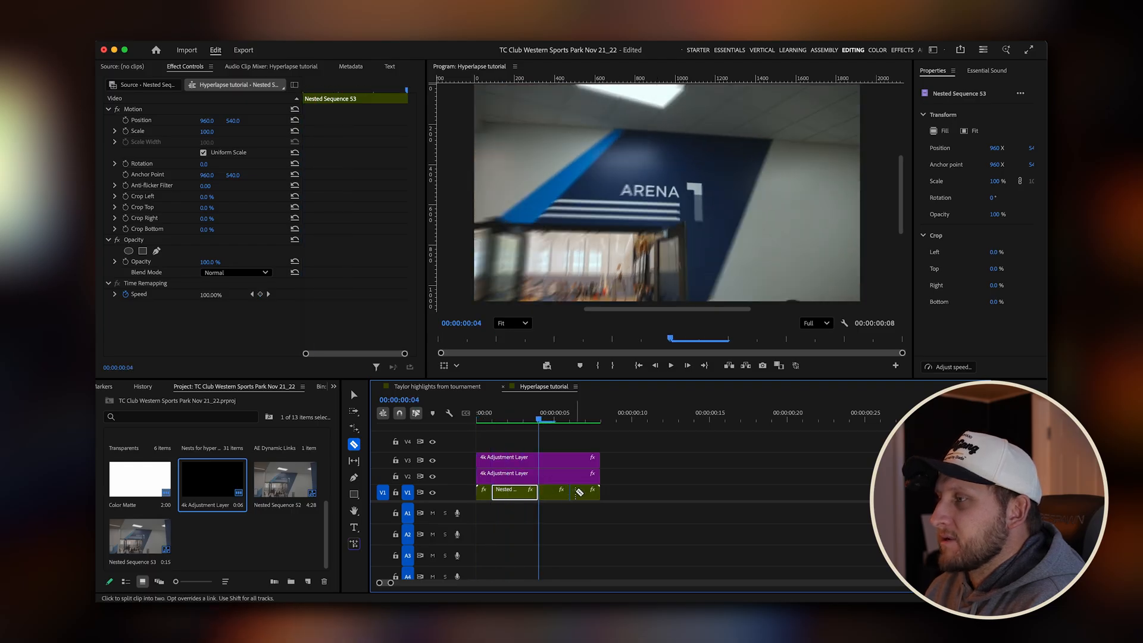
Search the effects for "invert" and apply the Invert video effect to the first piece of the nested clip on V1.
{"action": "key", "text": "v"}
{"action": "left_click_drag", "start_coordinate": [540, 420], "coordinate": [478, 420]}
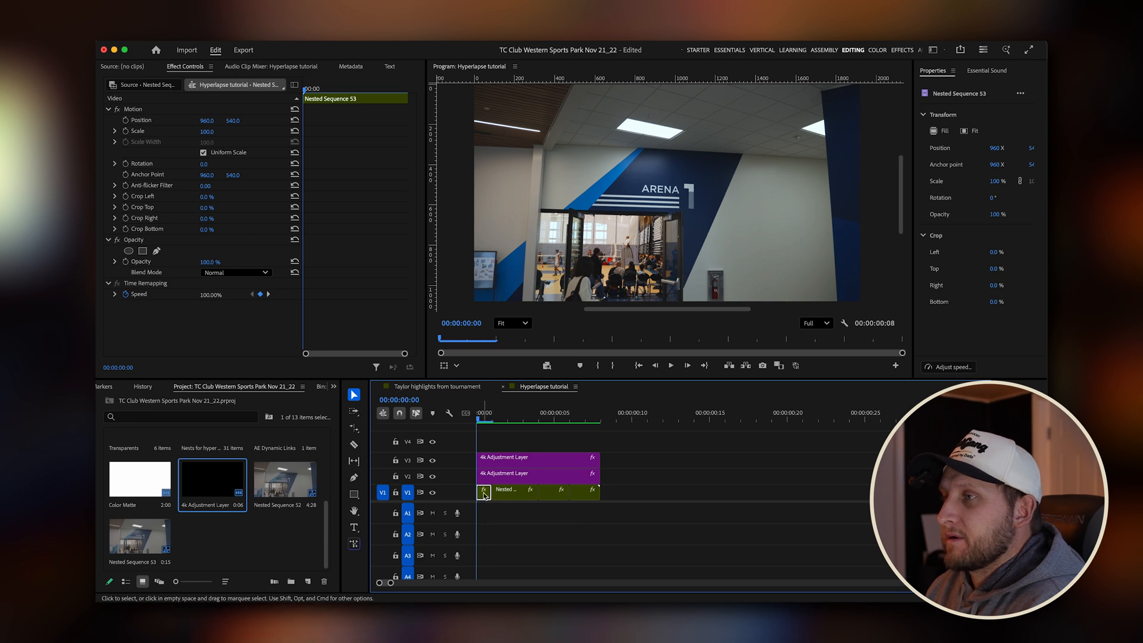
{"action": "left_click", "coordinate": [334, 386]}
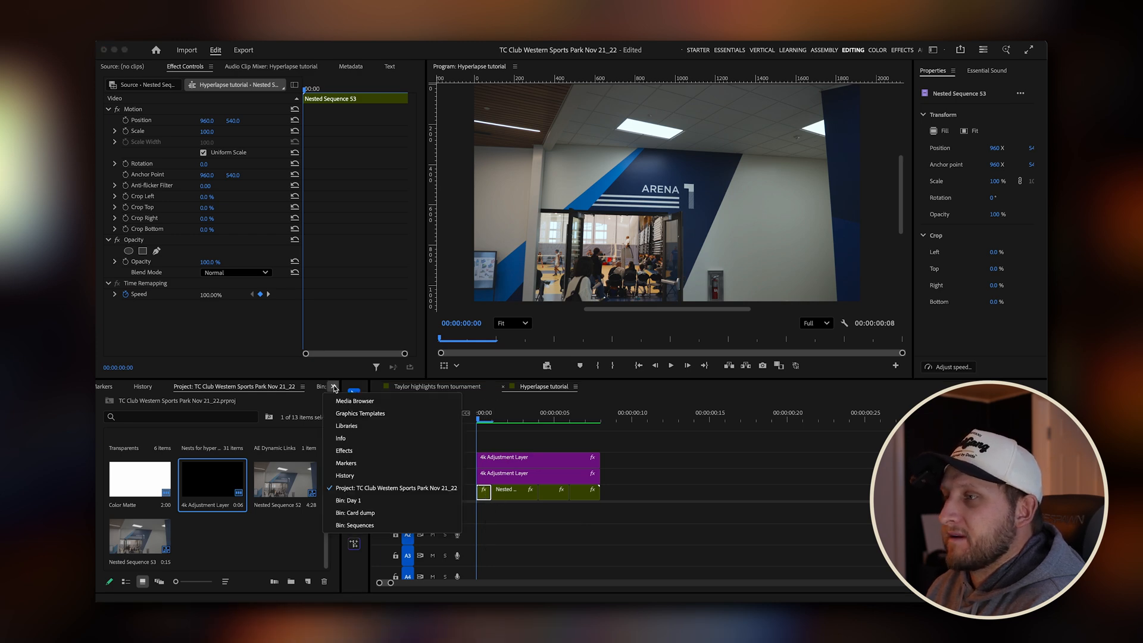
{"action": "left_click", "coordinate": [360, 452]}
{"action": "left_click", "coordinate": [171, 406]}
{"action": "type", "text": "invert"}
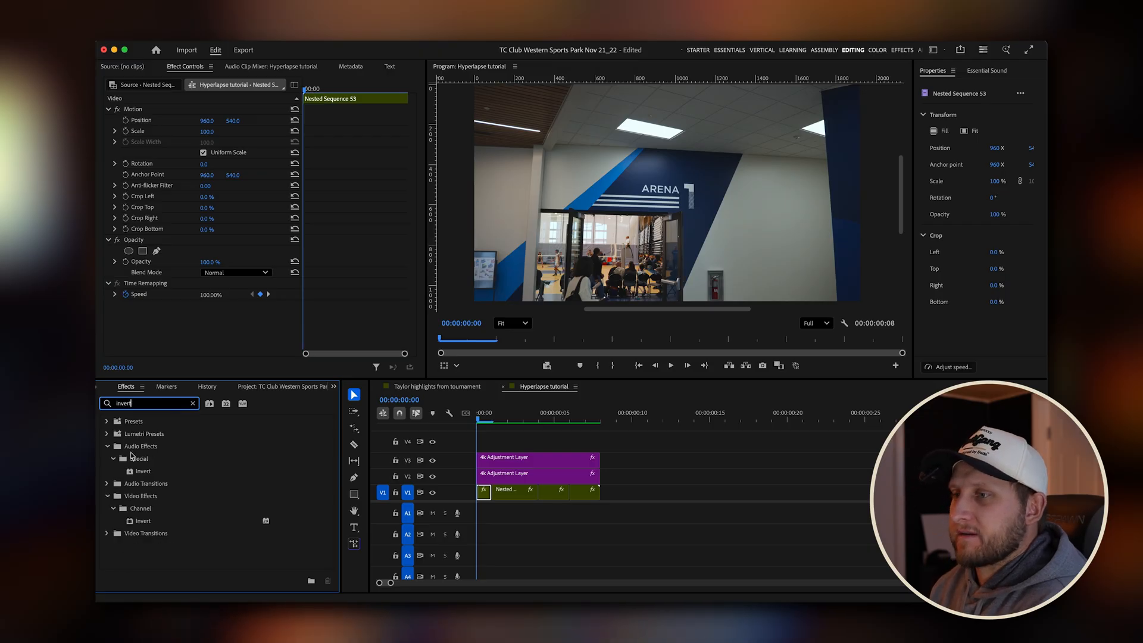
{"action": "left_click_drag", "start_coordinate": [144, 523], "coordinate": [483, 493]}
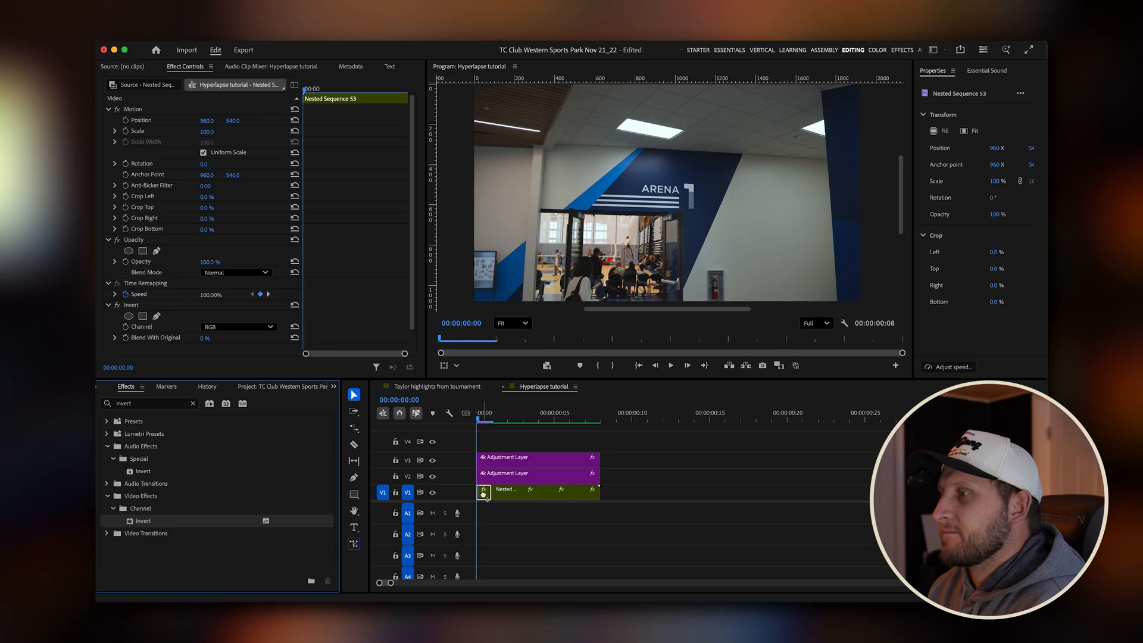
{"action": "left_click_drag", "start_coordinate": [492, 420], "coordinate": [472, 421]}
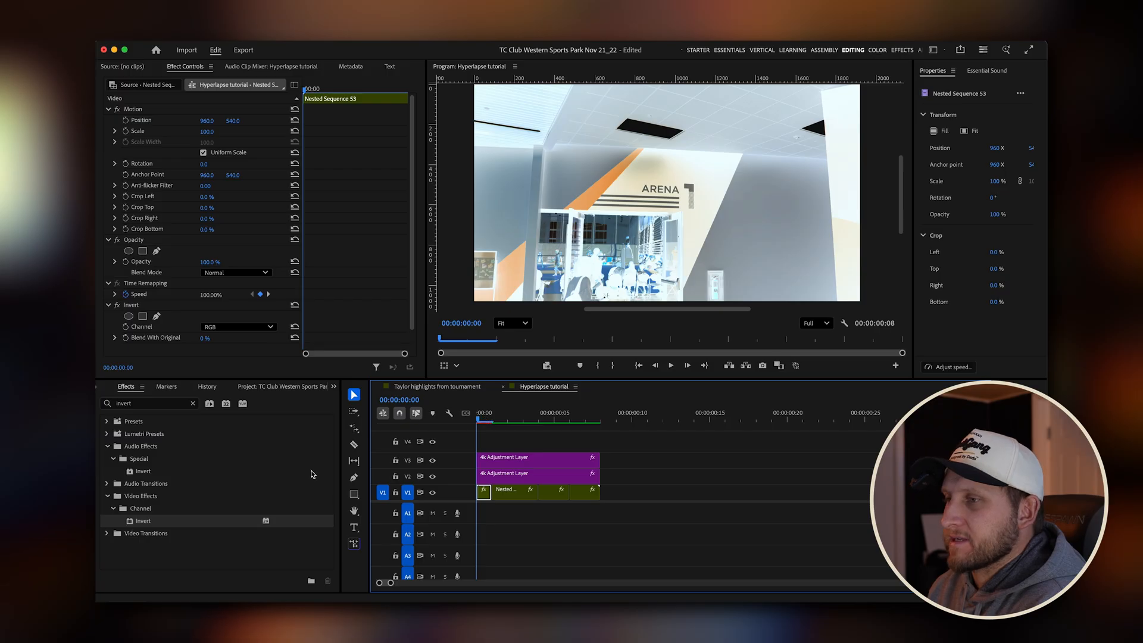
Try the Red, Green and Blue channels of the Invert effect and return the channel to RGB.
{"action": "scroll", "coordinate": [224, 301], "scroll_direction": "down", "scroll_amount": 2}
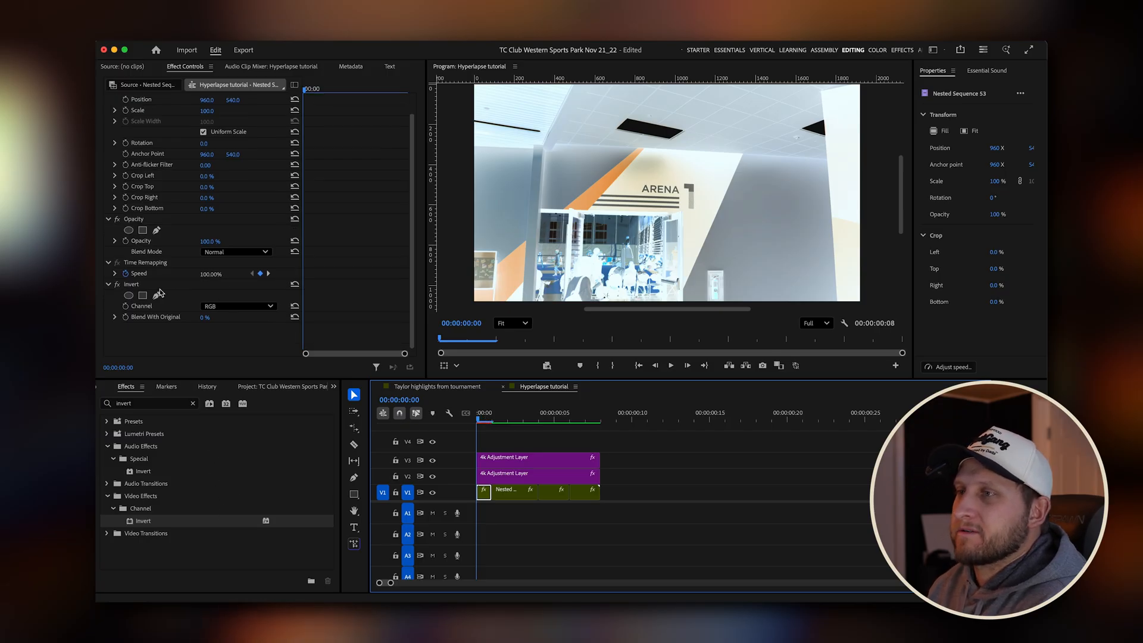
{"action": "left_click", "coordinate": [238, 306]}
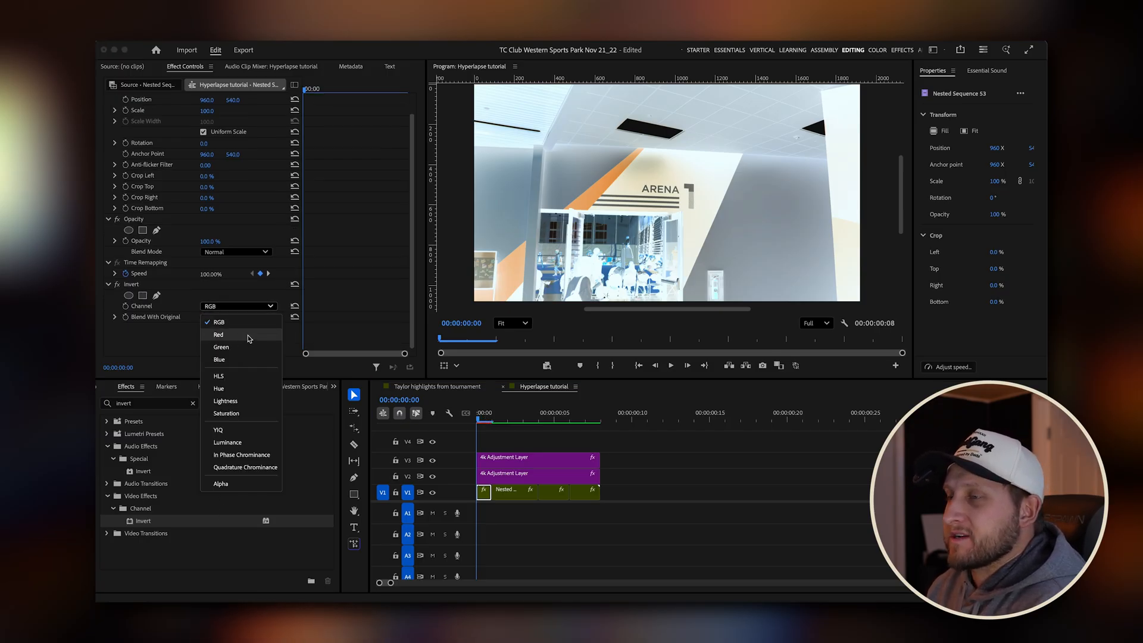
{"action": "left_click", "coordinate": [245, 335]}
{"action": "left_click", "coordinate": [255, 307]}
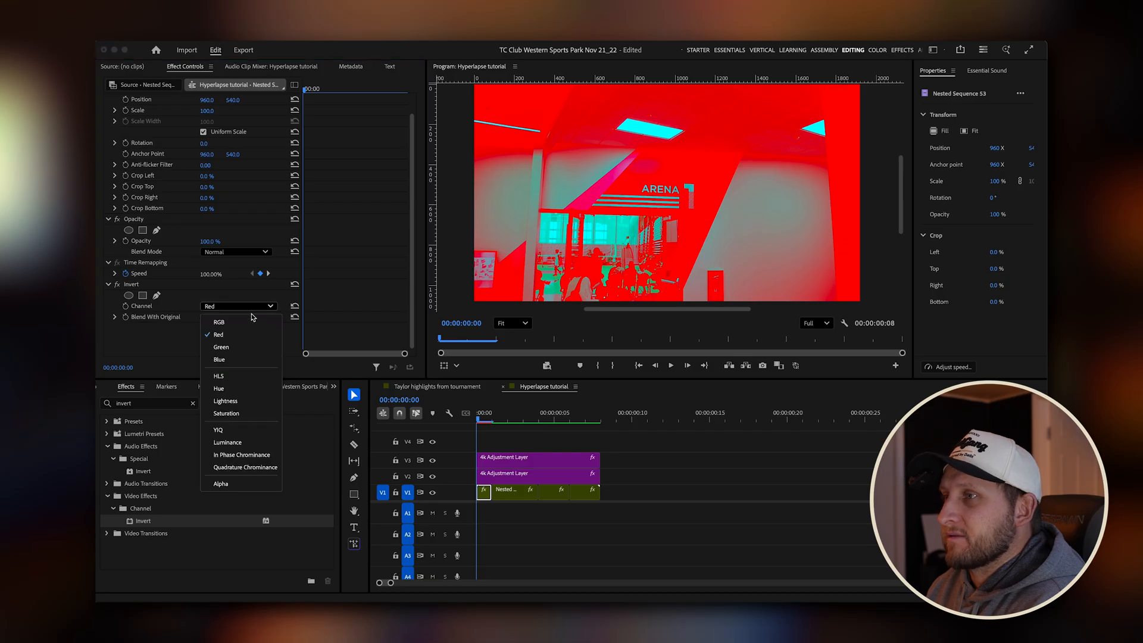
{"action": "left_click", "coordinate": [244, 349]}
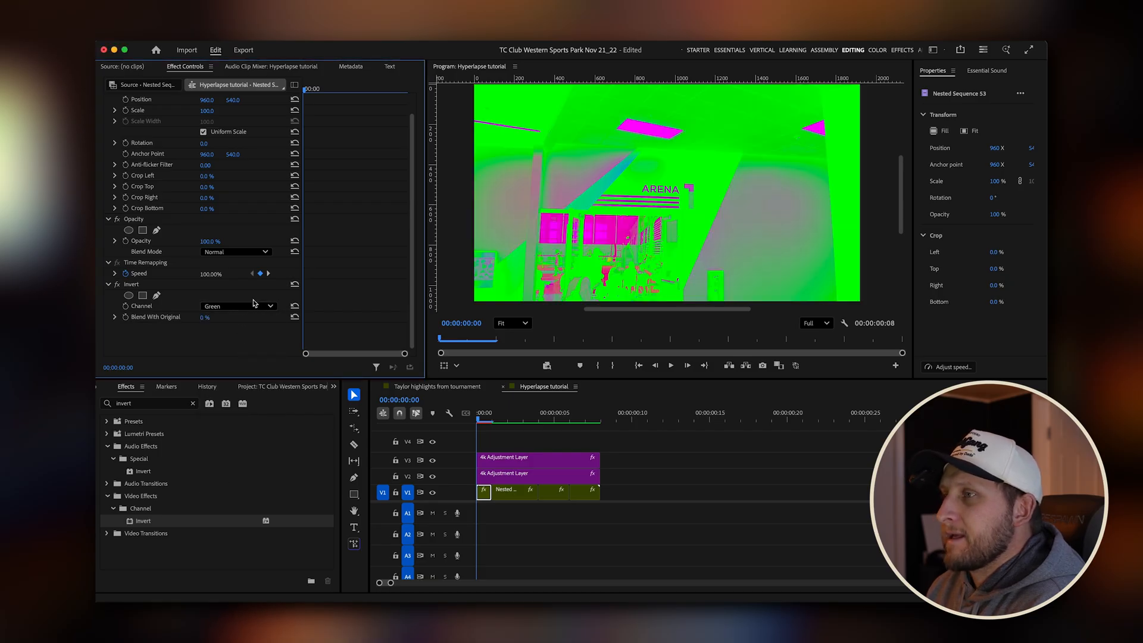
{"action": "left_click", "coordinate": [254, 305]}
{"action": "left_click", "coordinate": [251, 361]}
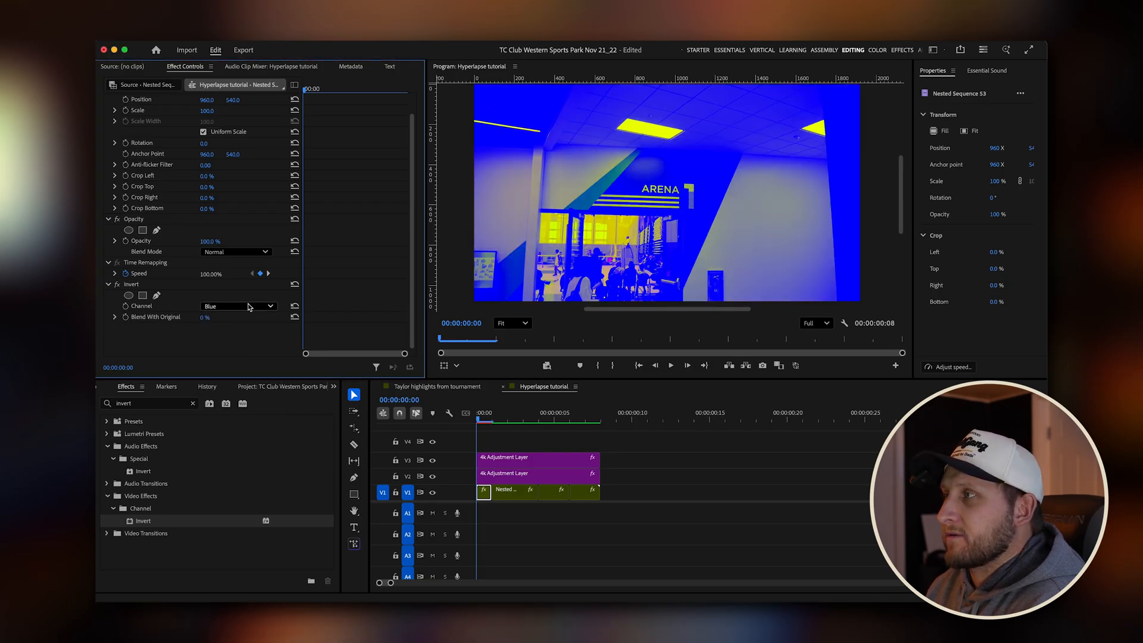
{"action": "left_click", "coordinate": [251, 307]}
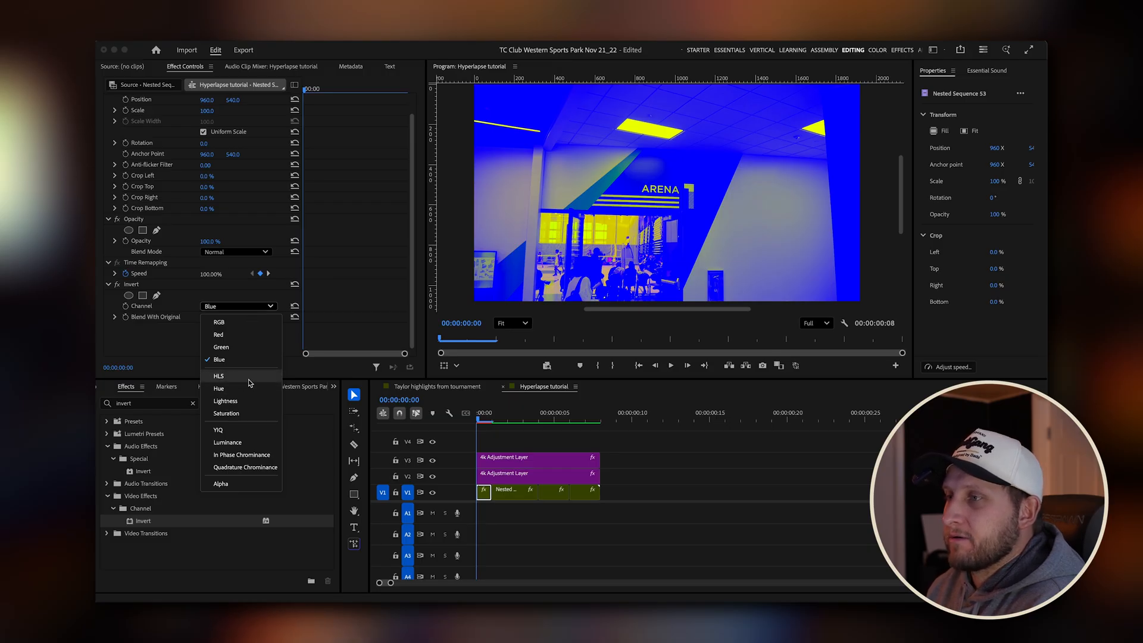
{"action": "left_click", "coordinate": [246, 327]}
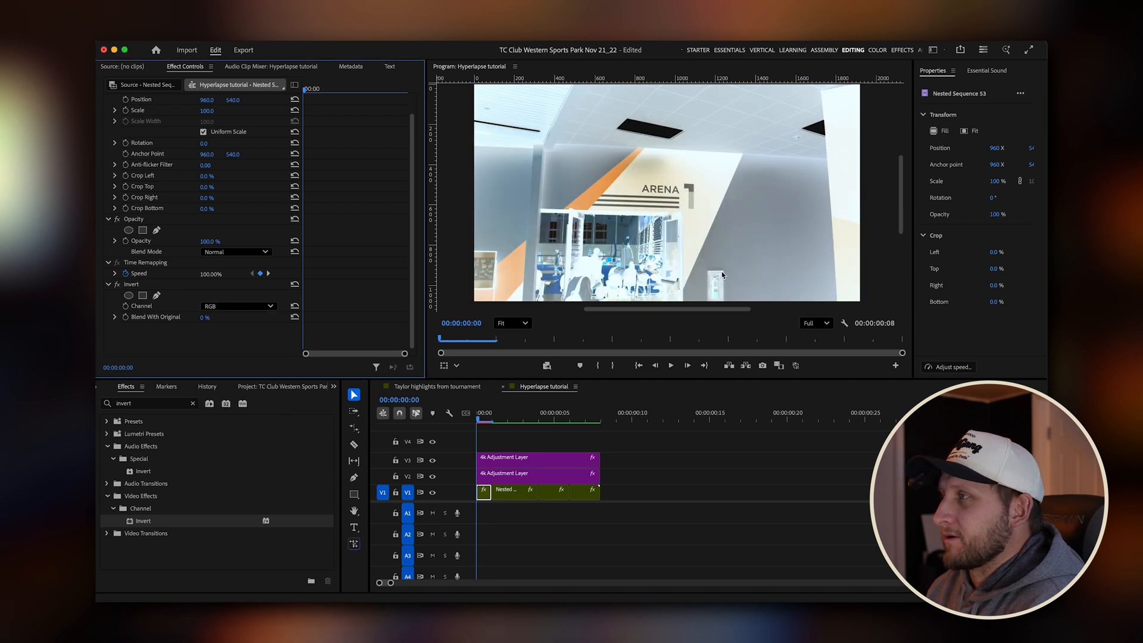
Search the effects for "extract" and apply the Extract effect to the third piece of the nested clip, starting at frame 4.
{"action": "left_click", "coordinate": [464, 418]}
{"action": "left_click_drag", "start_coordinate": [477, 417], "coordinate": [543, 416]}
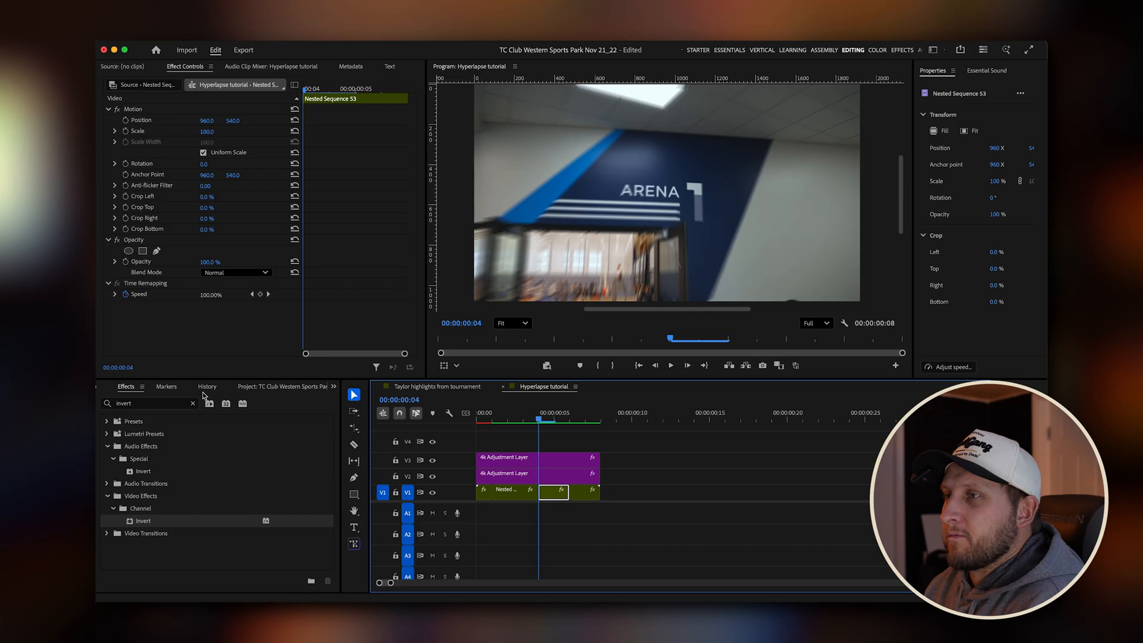
{"action": "left_click", "coordinate": [168, 405]}
{"action": "type", "text": "ex"}
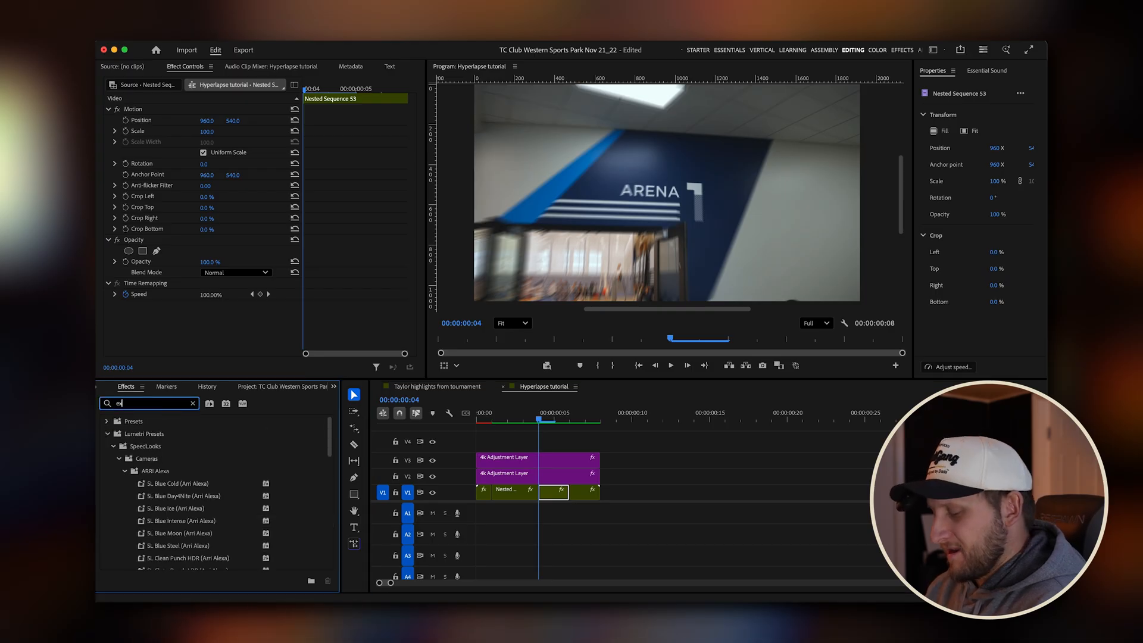
{"action": "type", "text": "tract"}
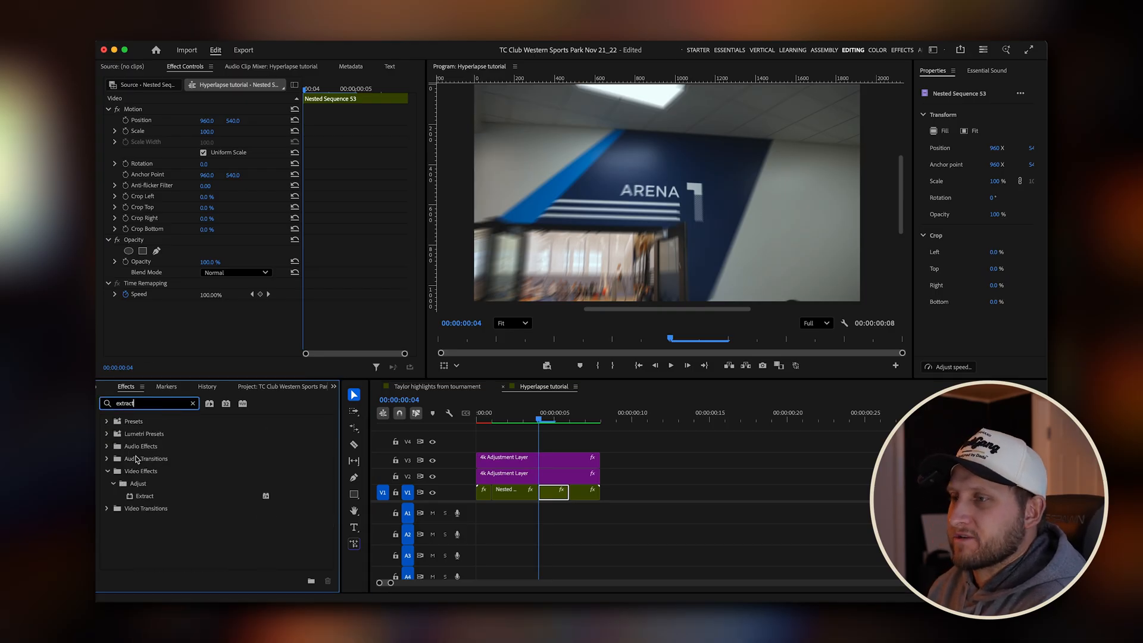
{"action": "left_click_drag", "start_coordinate": [149, 500], "coordinate": [556, 493]}
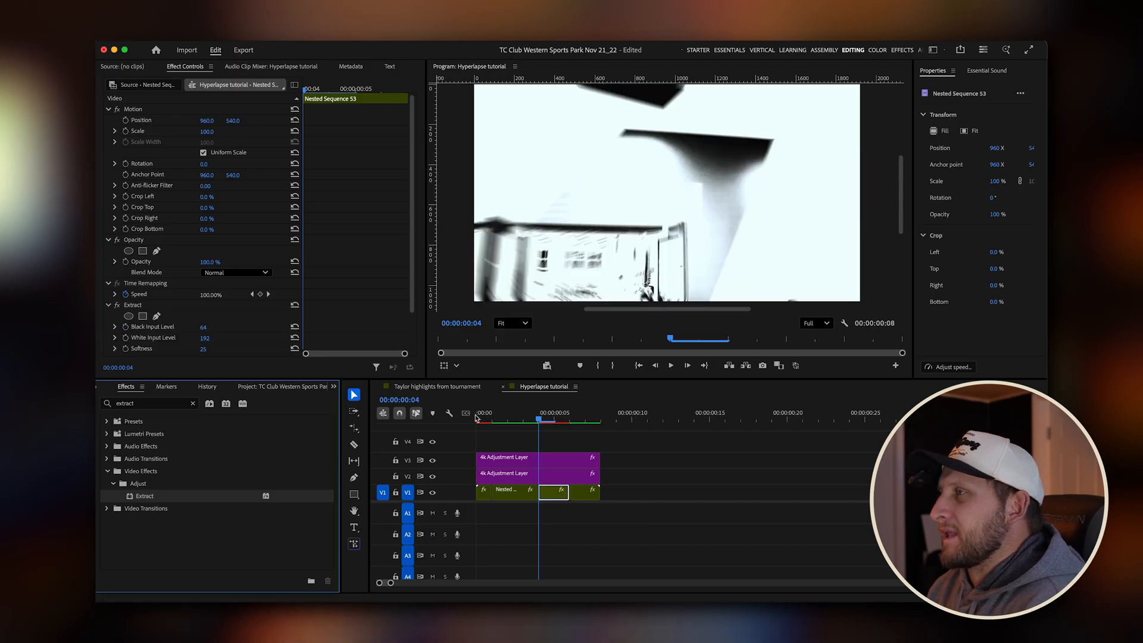
Set the Extract effect's Black Input Level to 112 and White Input Level to 162.
{"action": "scroll", "coordinate": [241, 324], "scroll_direction": "down", "scroll_amount": 2}
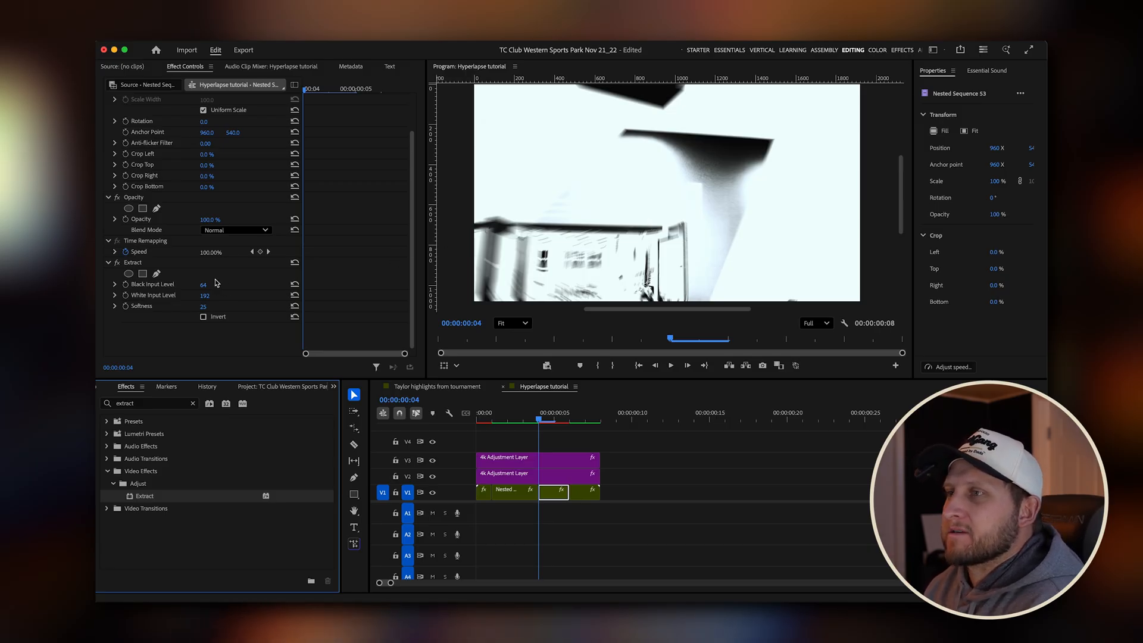
{"action": "left_click_drag", "start_coordinate": [203, 286], "coordinate": [220, 284]}
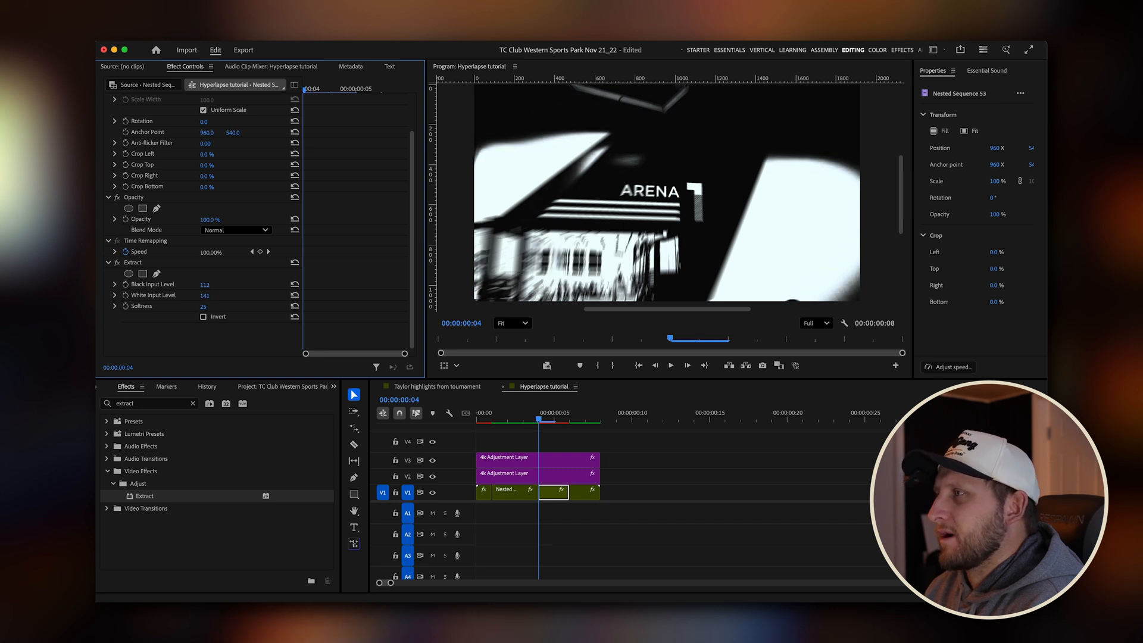
{"action": "left_click_drag", "start_coordinate": [204, 296], "coordinate": [216, 296]}
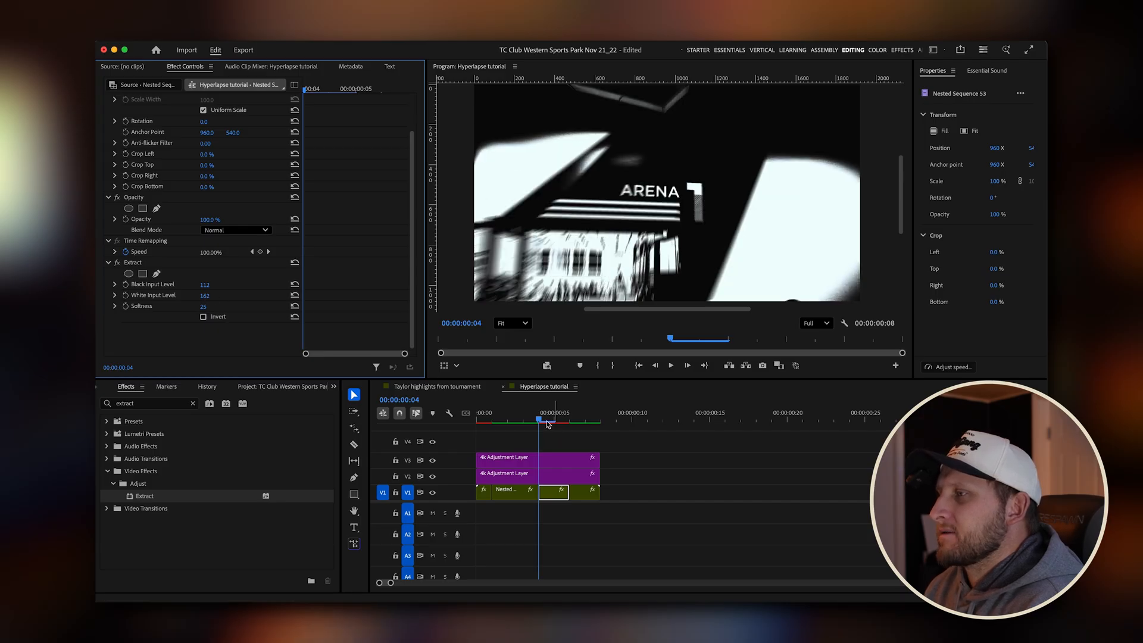
Render the hyperlapse and play it back from the start to review the Invert and Extract flashes.
{"action": "left_click", "coordinate": [523, 421]}
{"action": "left_click_drag", "start_coordinate": [537, 424], "coordinate": [456, 424]}
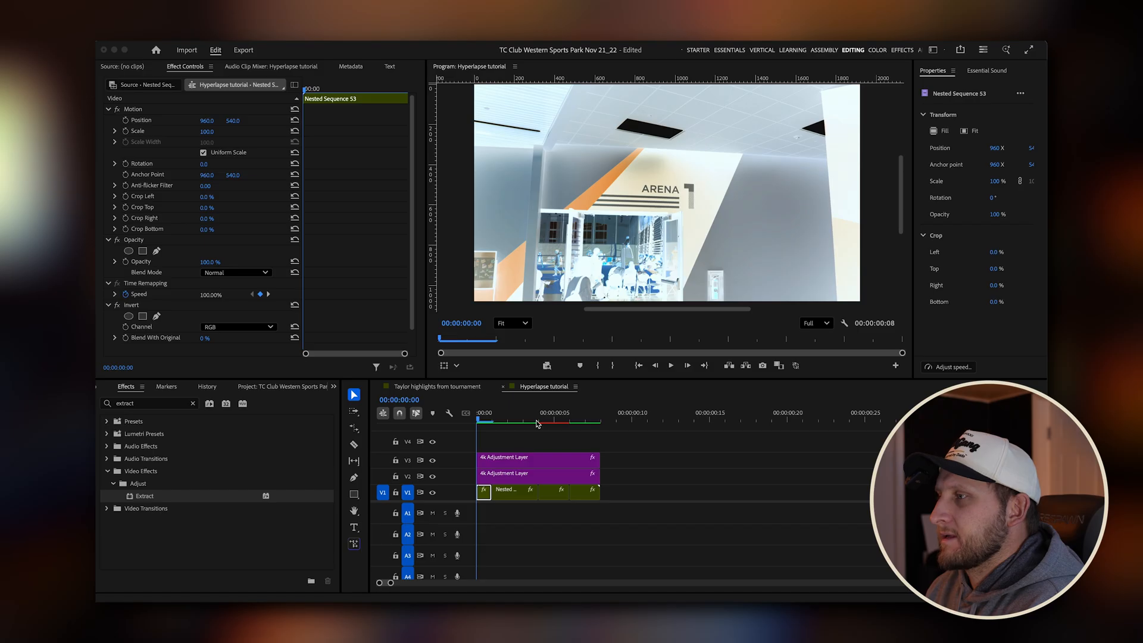
{"action": "left_click", "coordinate": [555, 415]}
{"action": "key", "text": "space"}
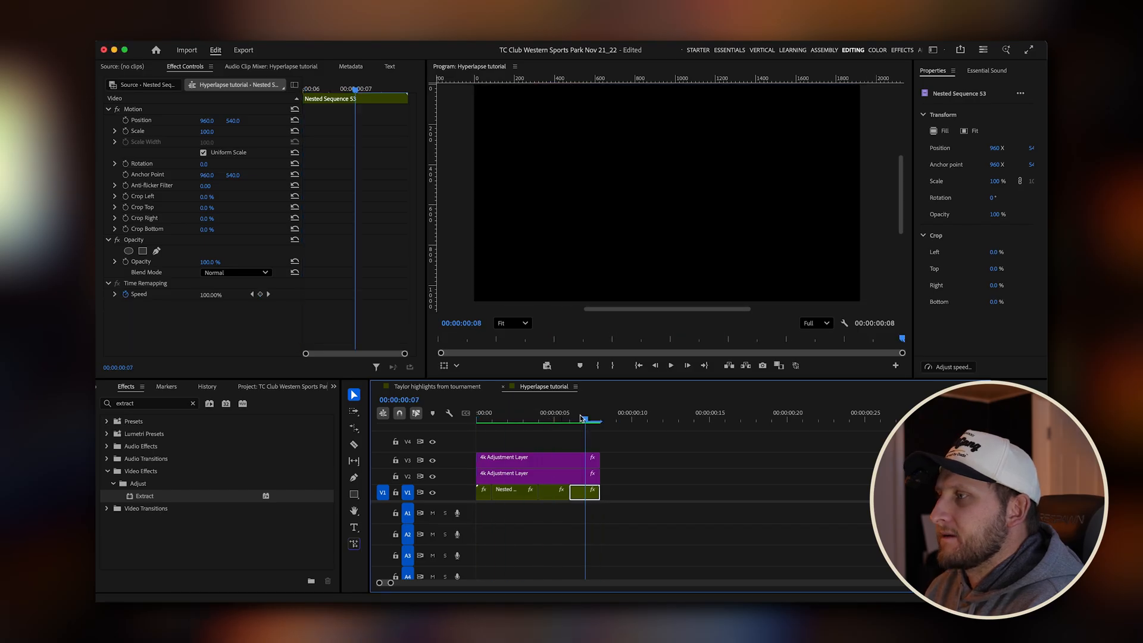
{"action": "key", "text": "space"}
{"action": "key", "text": "space"}
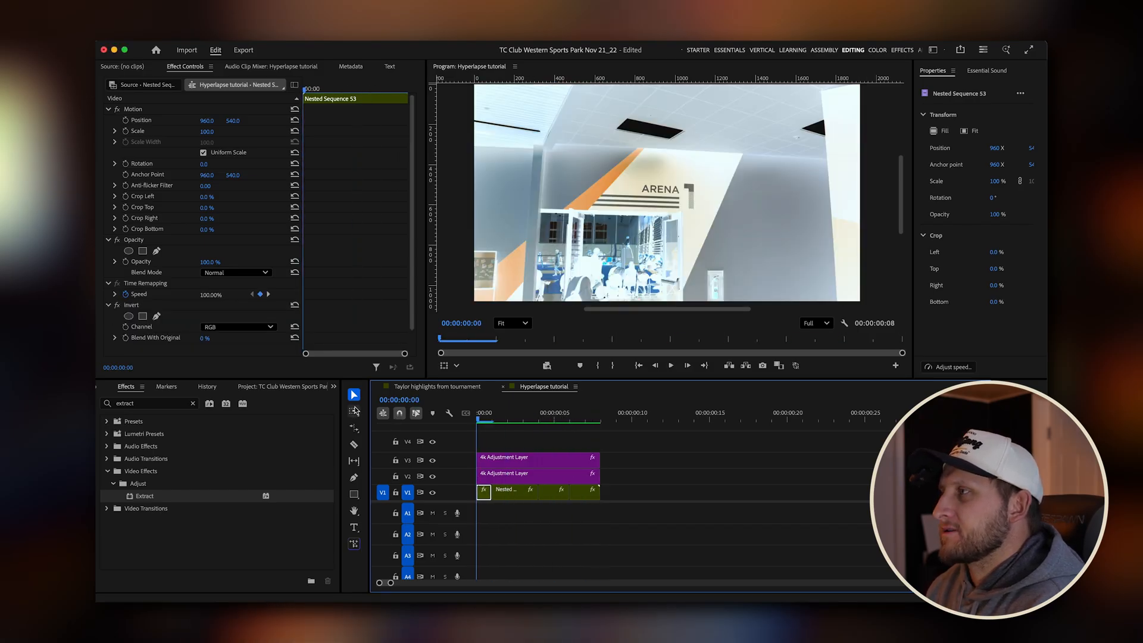
Delete the Extract effect from the third piece on V1 and paste the first piece's Invert effect onto it.
{"action": "left_click_drag", "start_coordinate": [529, 408], "coordinate": [550, 410]}
{"action": "left_click", "coordinate": [186, 305]}
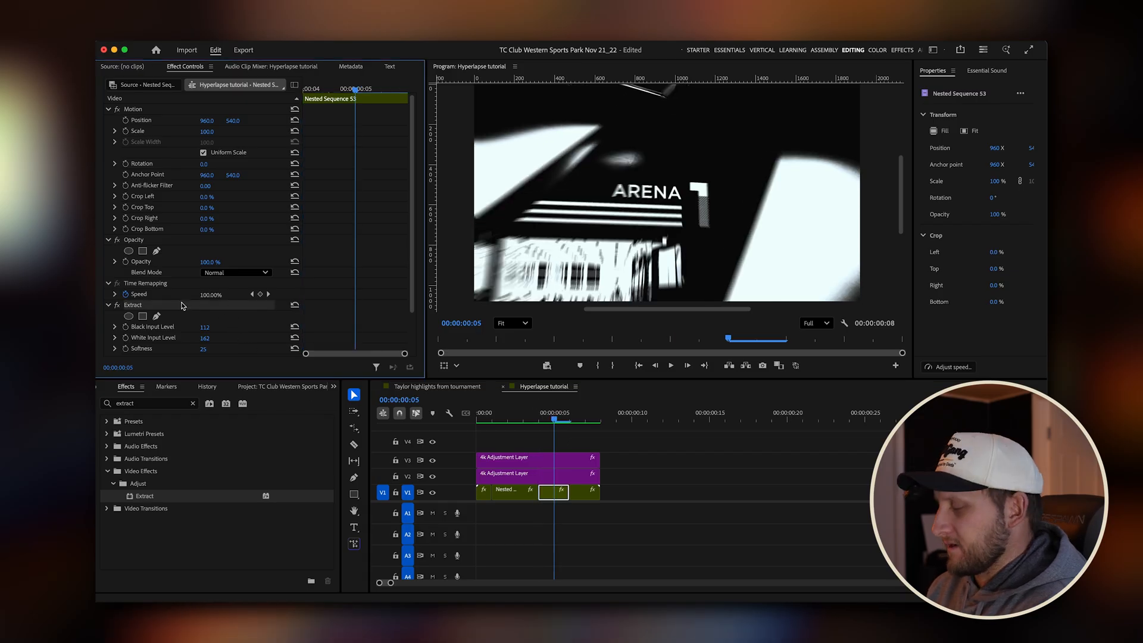
{"action": "key", "text": "BackSpace"}
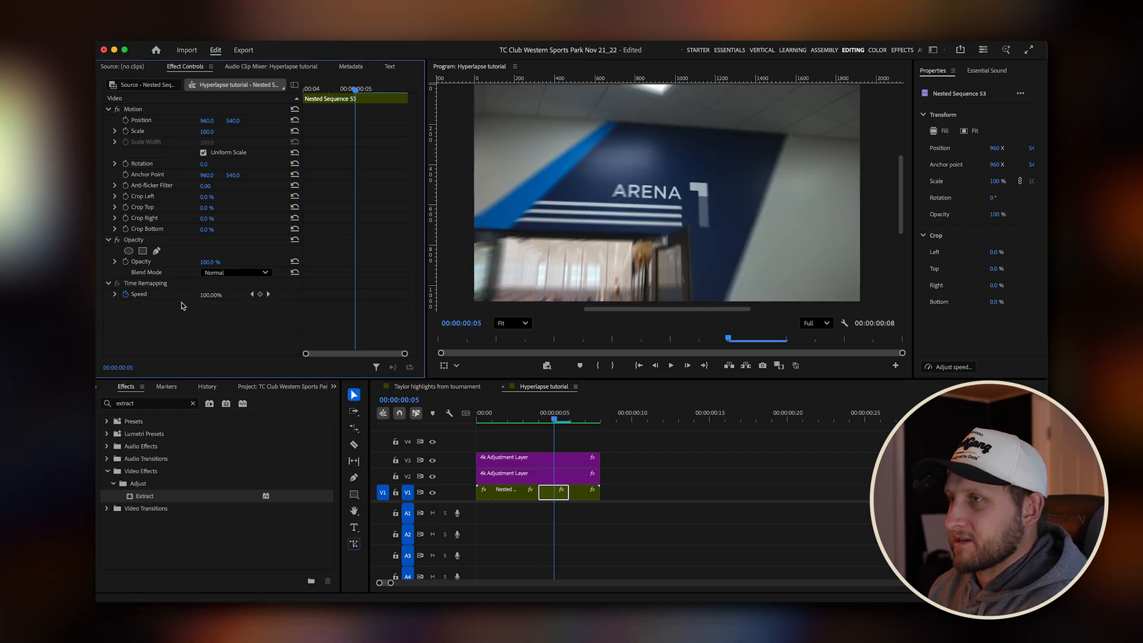
{"action": "left_click", "coordinate": [485, 494]}
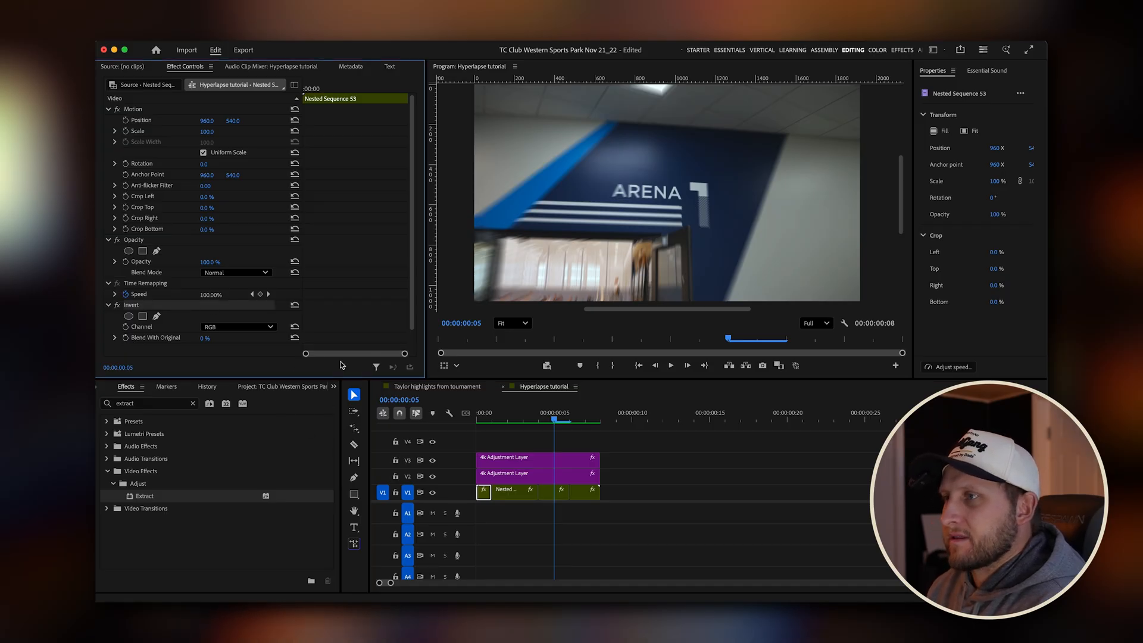
{"action": "left_click", "coordinate": [553, 491]}
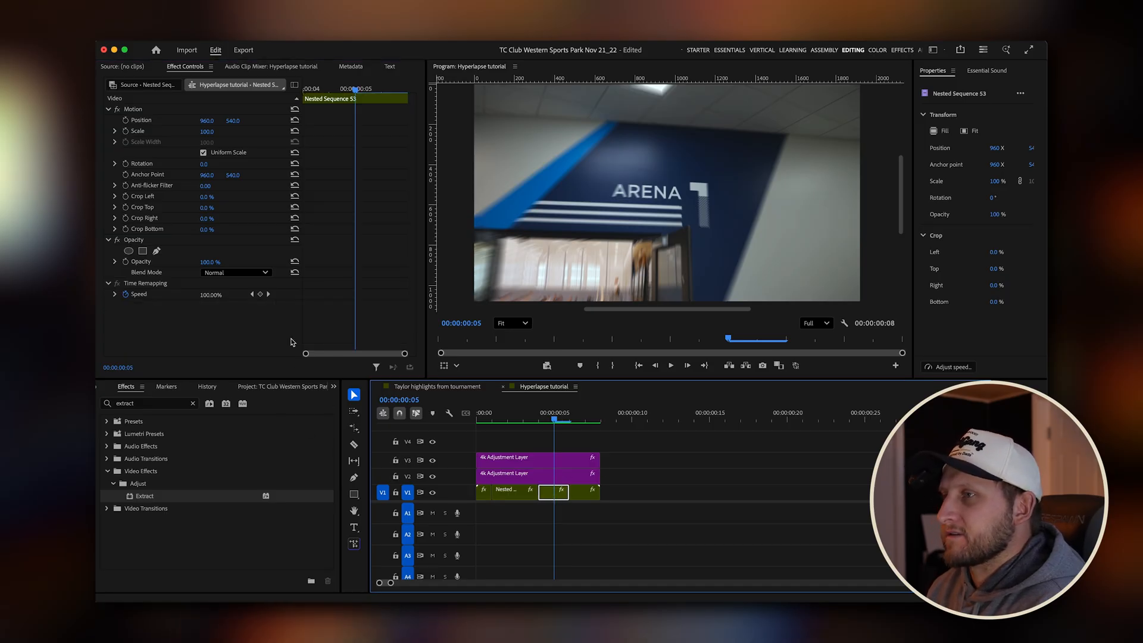
{"action": "left_click", "coordinate": [242, 321]}
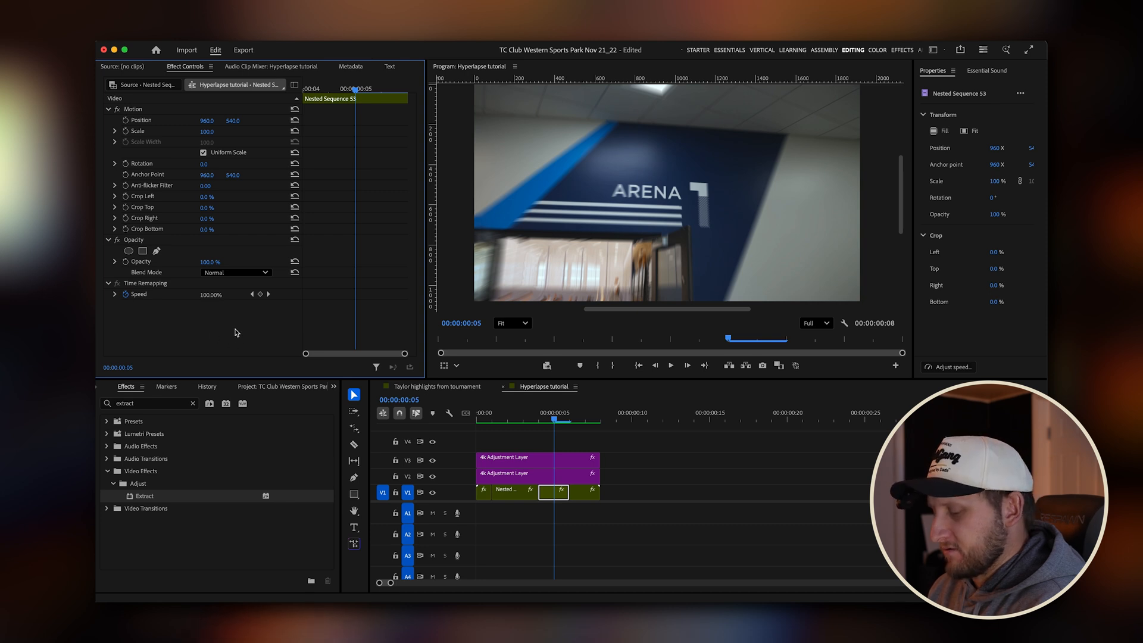
{"action": "key", "text": "super+v"}
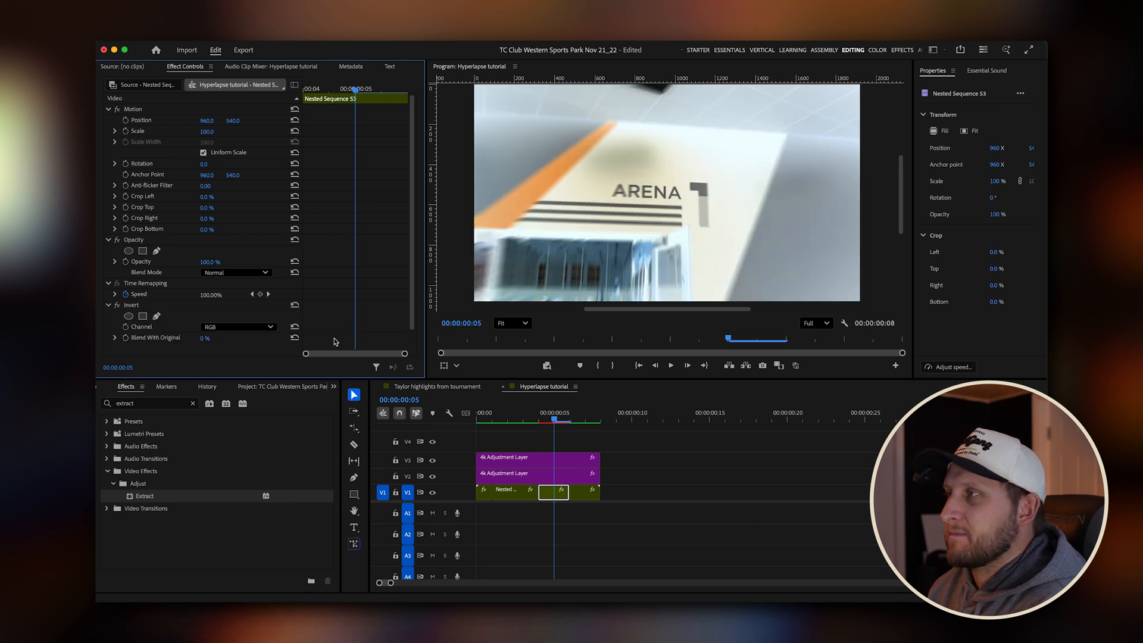
Play the hyperlapse from the start to check both inverted pieces, and return the playhead to the beginning.
{"action": "left_click_drag", "start_coordinate": [586, 421], "coordinate": [374, 423]}
{"action": "key", "text": "space"}
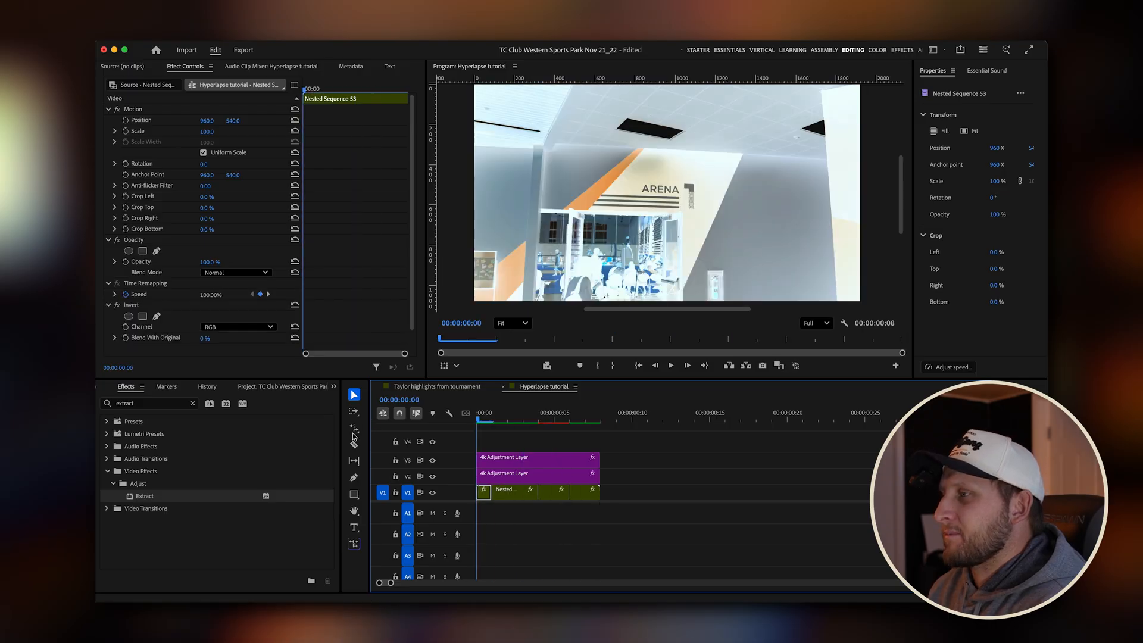
{"action": "key", "text": "space"}
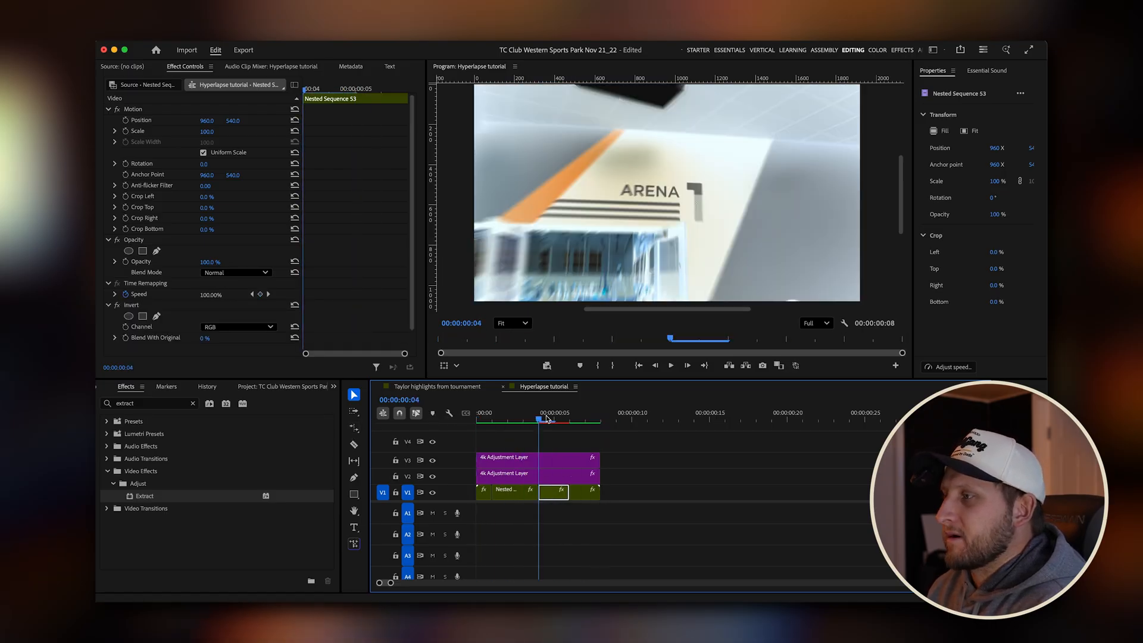
{"action": "key", "text": "Home"}
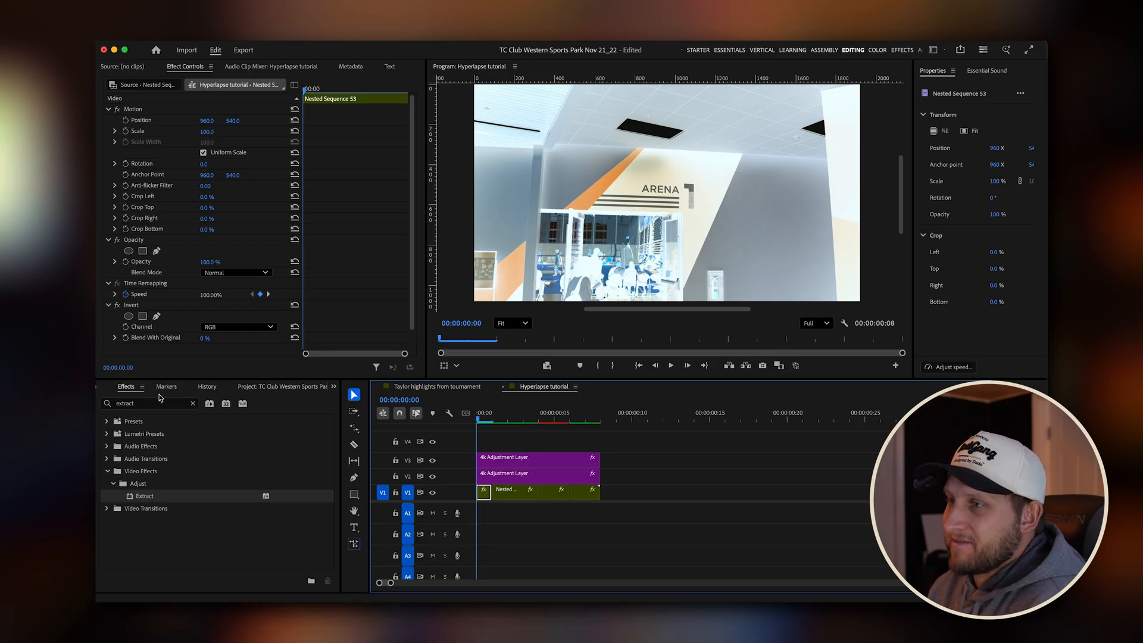
Switch to the finished tournament highlights sequence, show its audio tracks, and select the Deep Whoosh1.wav clip on A6 at the beginning.
{"action": "left_click", "coordinate": [294, 387]}
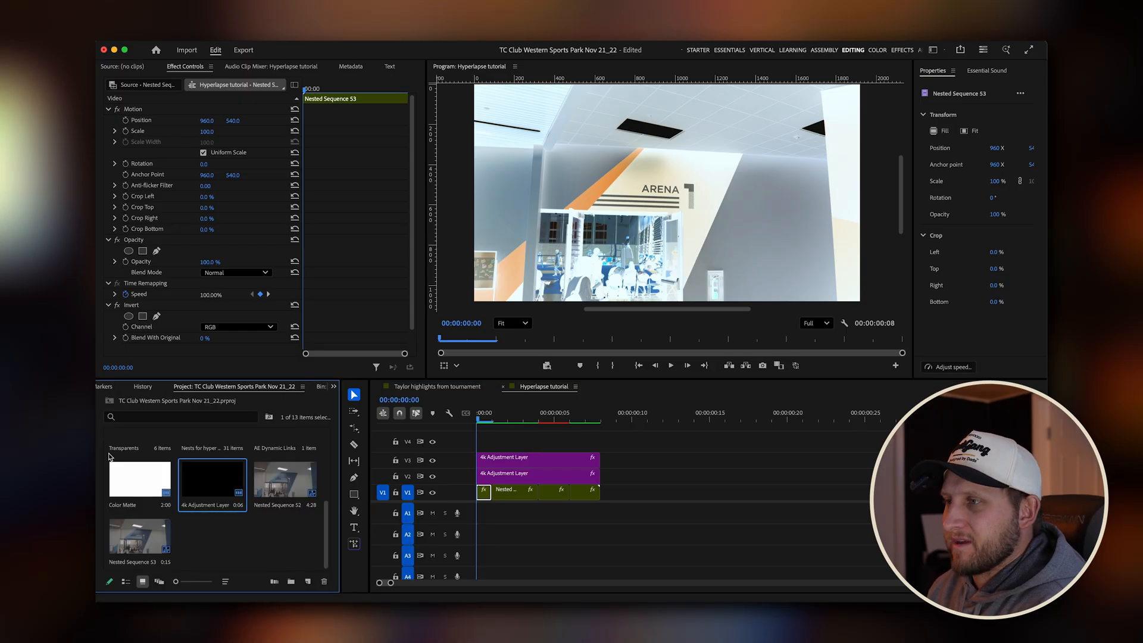
{"action": "left_click", "coordinate": [460, 387]}
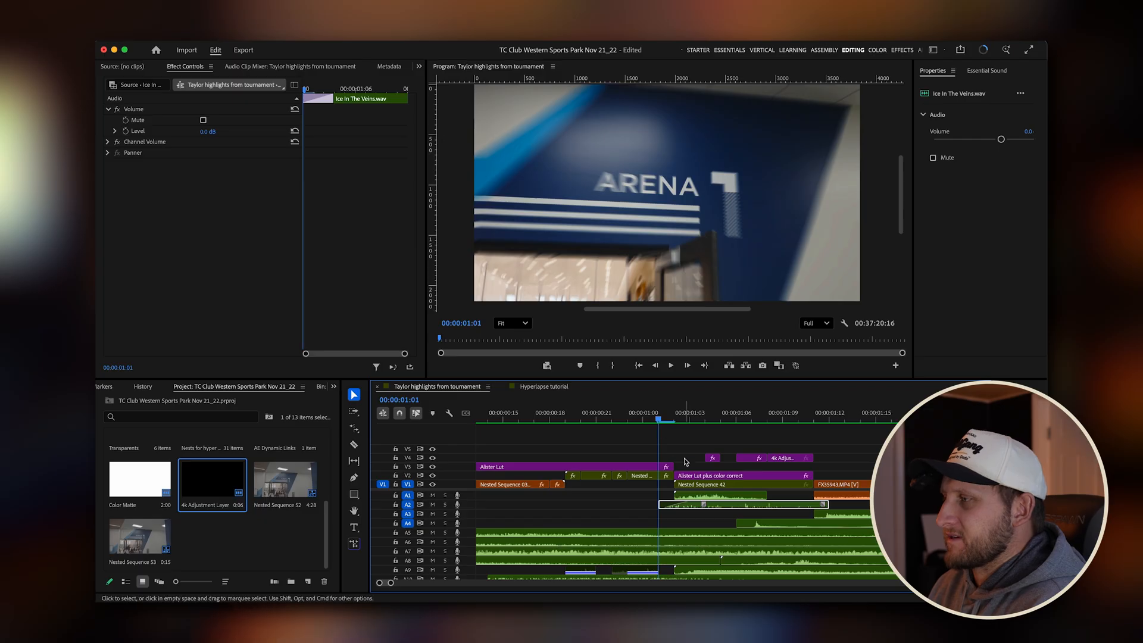
{"action": "key", "text": "minus"}
{"action": "key", "text": "minus"}
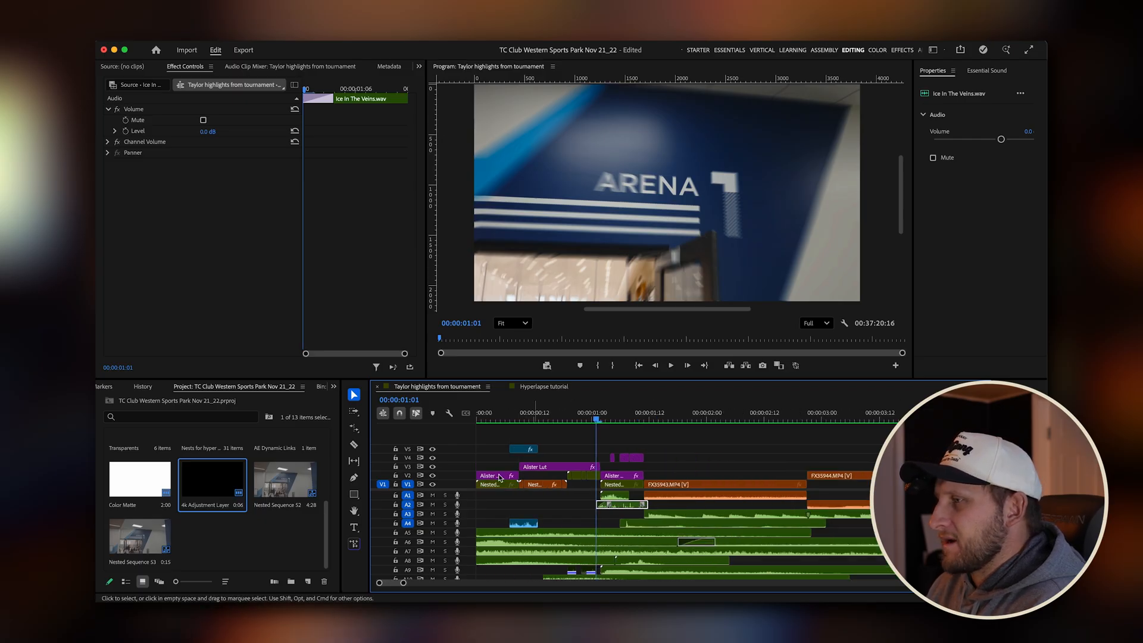
{"action": "scroll", "coordinate": [684, 502], "scroll_direction": "down", "scroll_amount": 3}
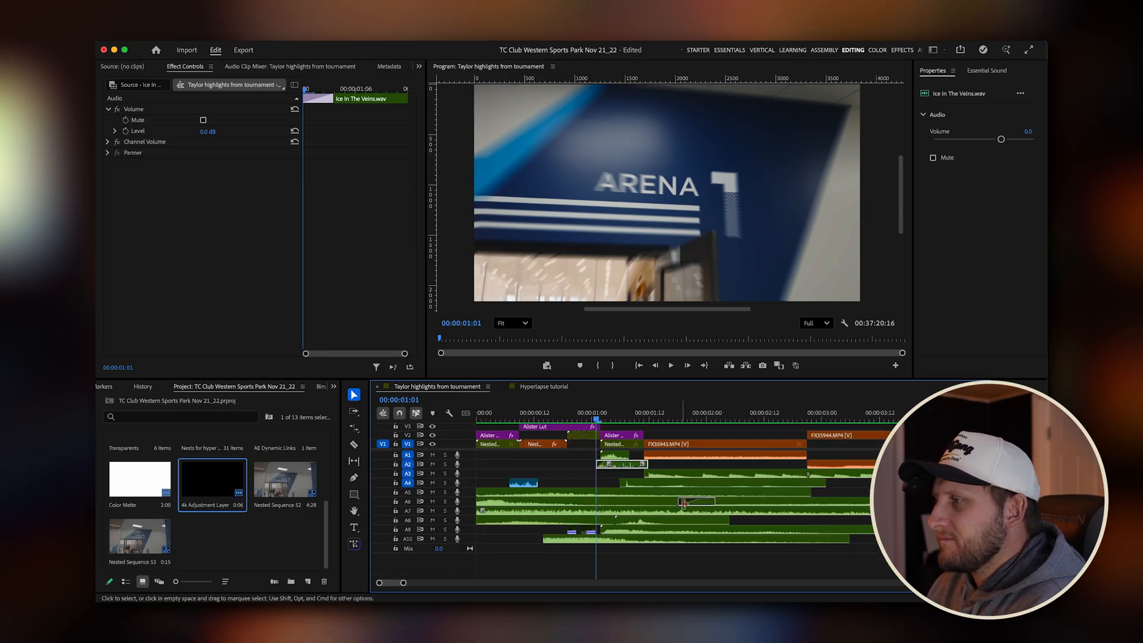
{"action": "left_click_drag", "start_coordinate": [596, 419], "coordinate": [484, 421]}
{"action": "left_click", "coordinate": [498, 503]}
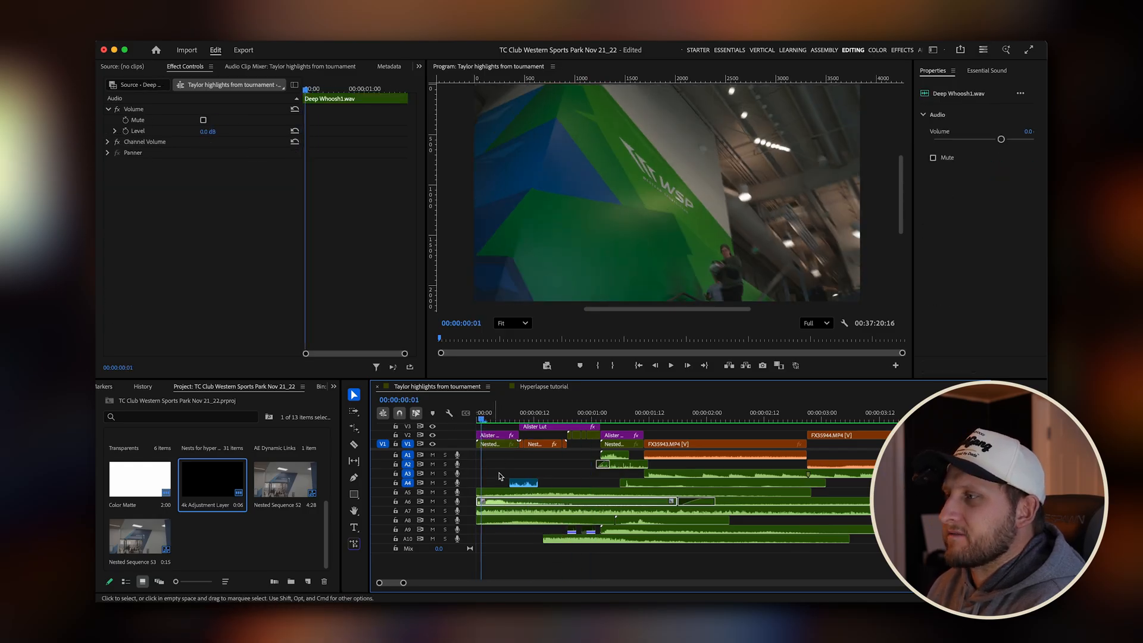
Return the playhead to the start and play the highlights opening with all its sound effects.
{"action": "left_click_drag", "start_coordinate": [521, 418], "coordinate": [457, 417]}
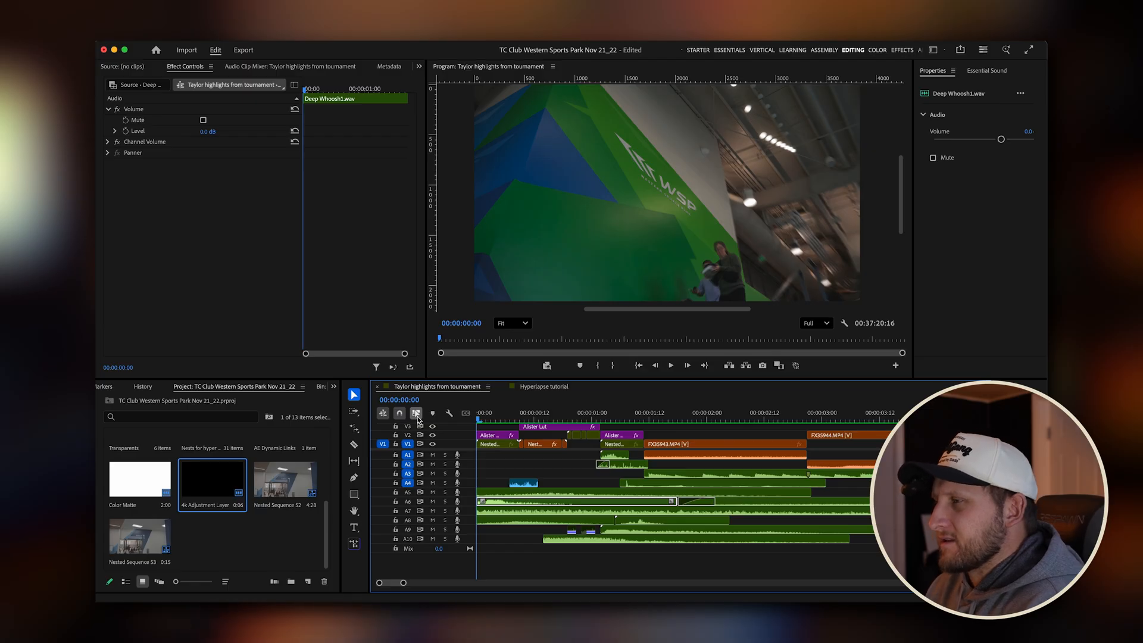
{"action": "key", "text": "space"}
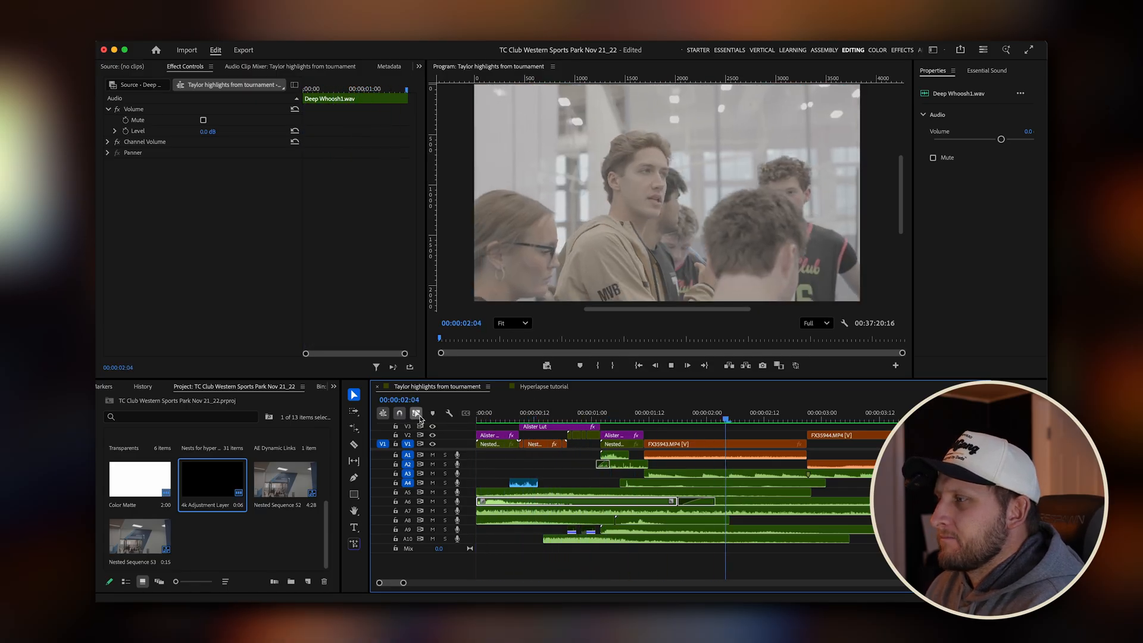
{"action": "key", "text": "space"}
Mute audio tracks A1 through A10 and play the highlights opening twice from the start without sound.
{"action": "left_click", "coordinate": [432, 454]}
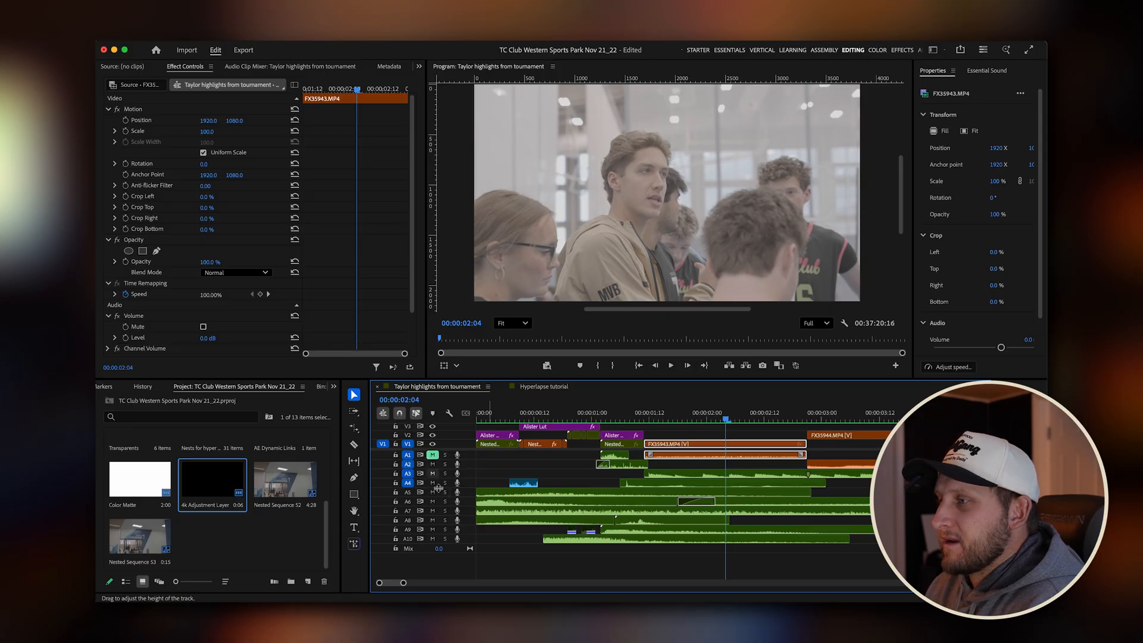
{"action": "left_click", "coordinate": [432, 539], "text": "shift"}
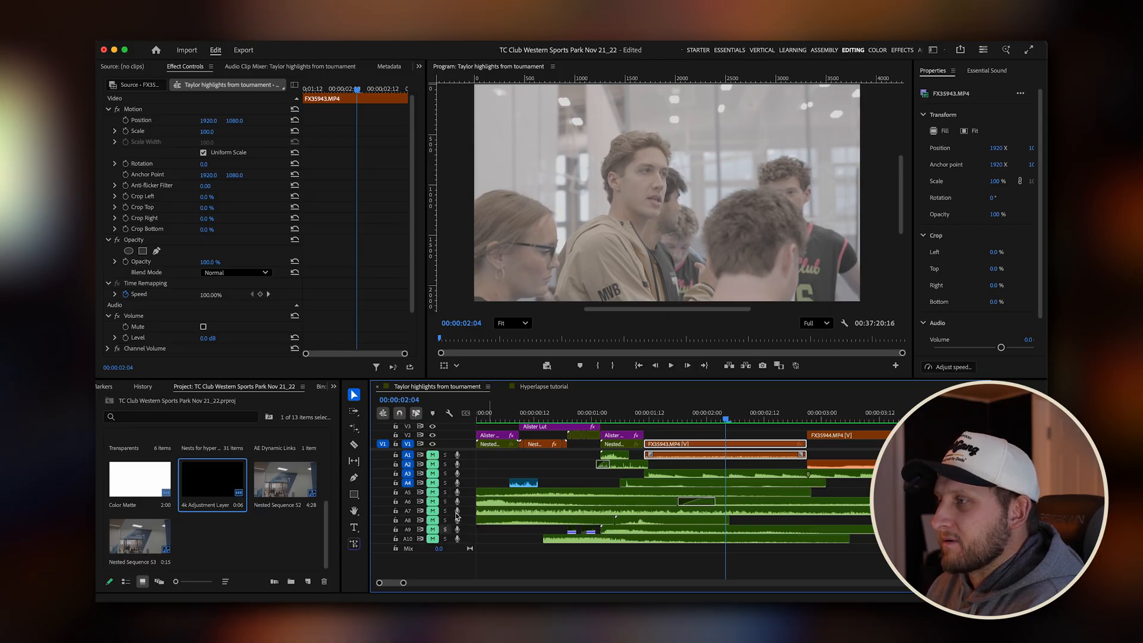
{"action": "key", "text": "Home"}
{"action": "key", "text": "space"}
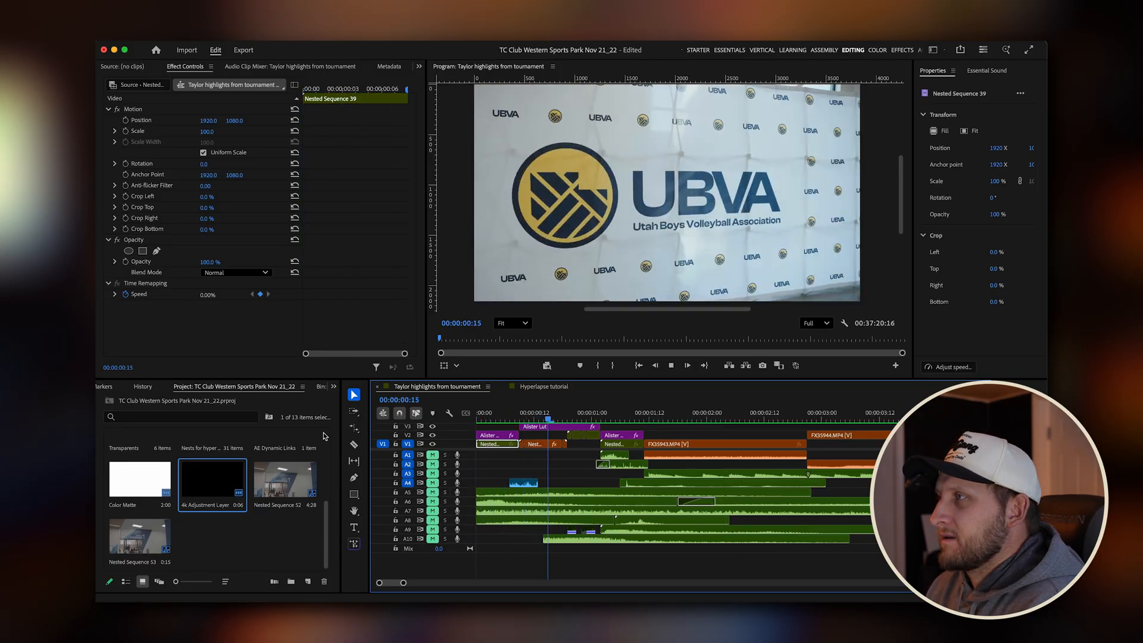
{"action": "key", "text": "space"}
{"action": "key", "text": "Home"}
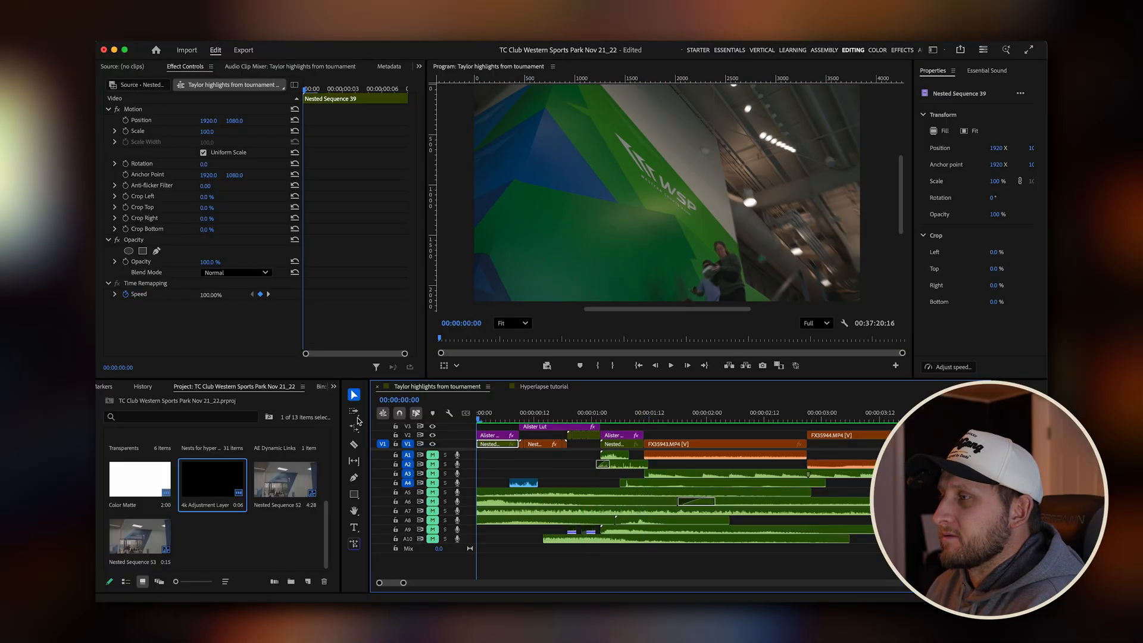
{"action": "key", "text": "space"}
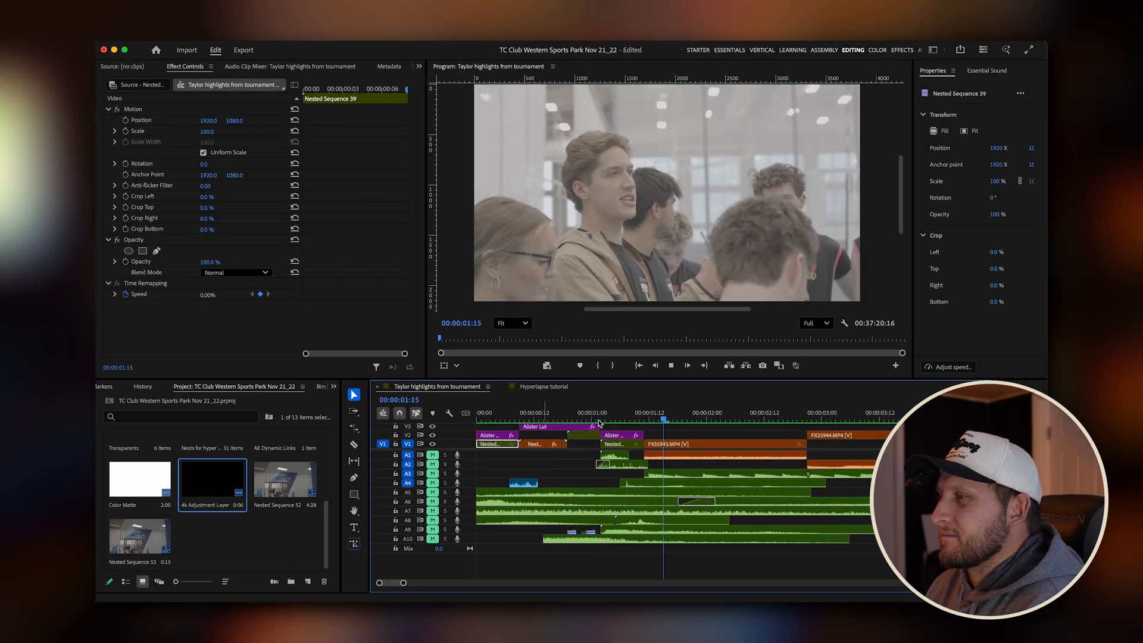
{"action": "key", "text": "space"}
{"action": "key", "text": "Home"}
Unmute audio tracks A1 through A10 and play the opening from the start with sound for comparison.
{"action": "left_click", "coordinate": [432, 454]}
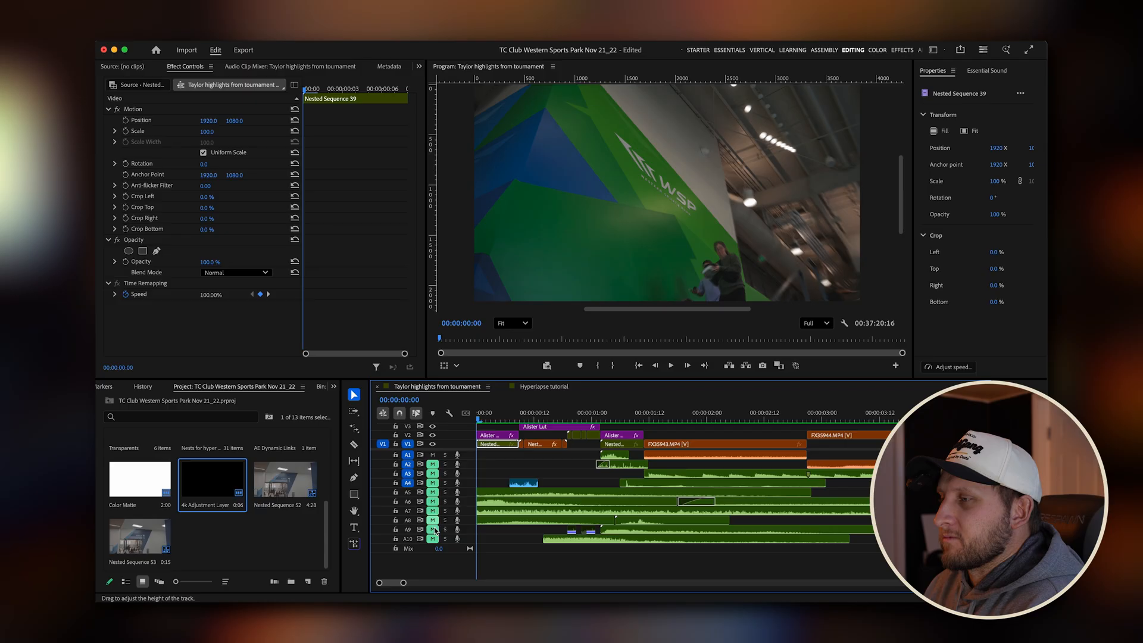
{"action": "left_click", "coordinate": [432, 538], "text": "shift"}
{"action": "key", "text": "space"}
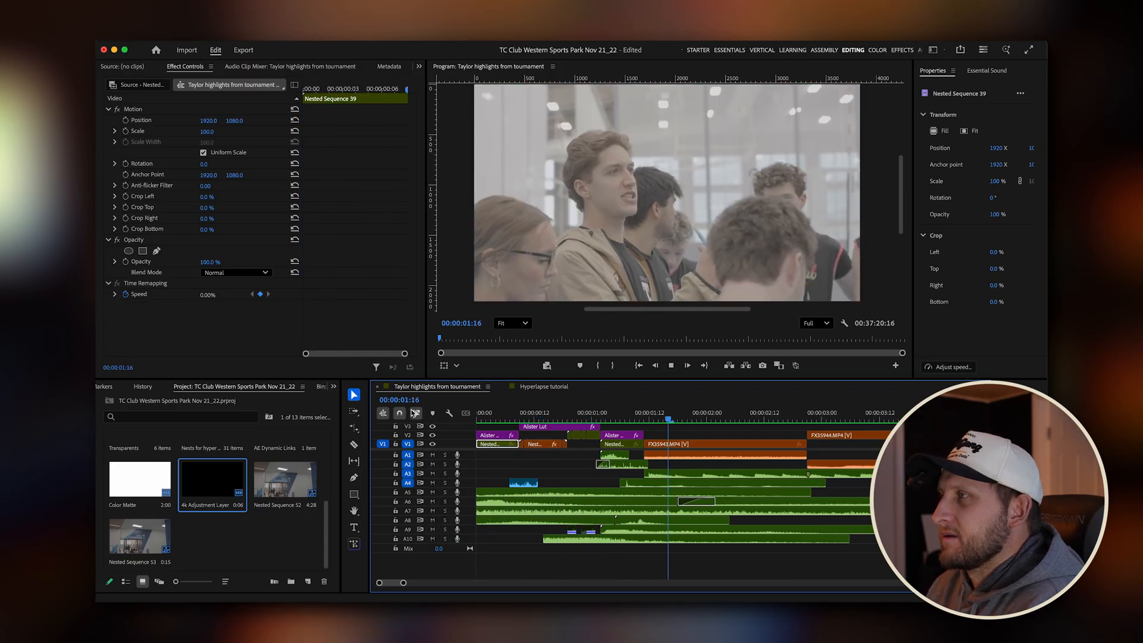
{"action": "key", "text": "space"}
Scrub from the start through the UBVA banner shot to the inverted ARENA frame at 00:00:00:22 to examine the sound effect placement.
{"action": "left_click_drag", "start_coordinate": [594, 415], "coordinate": [398, 414]}
{"action": "left_click_drag", "start_coordinate": [520, 418], "coordinate": [550, 415]}
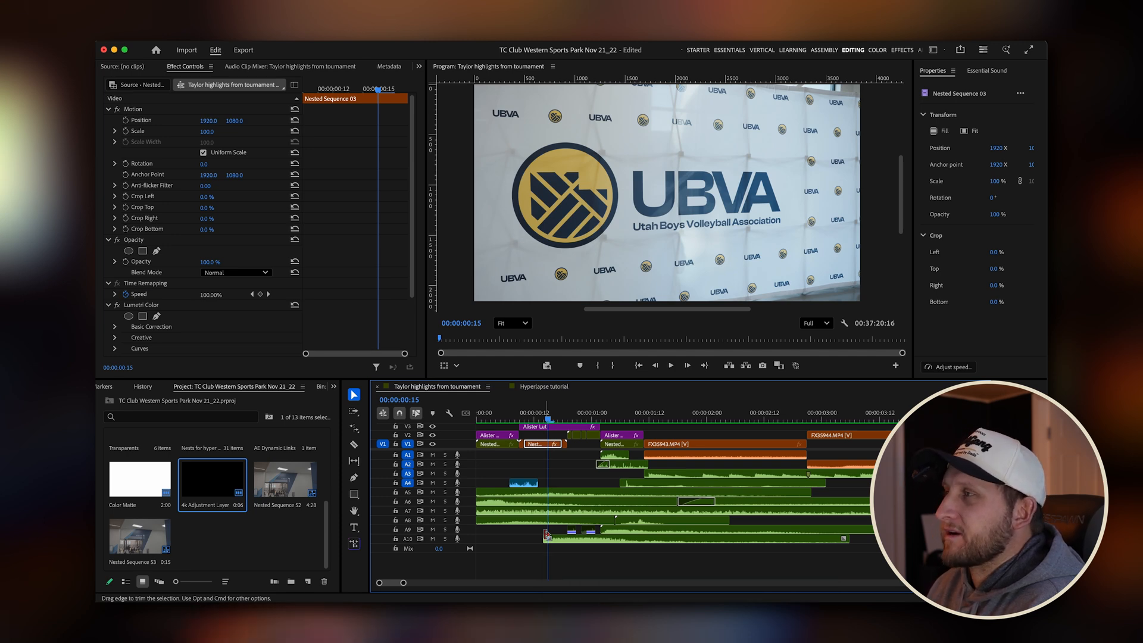
{"action": "left_click_drag", "start_coordinate": [559, 411], "coordinate": [582, 418]}
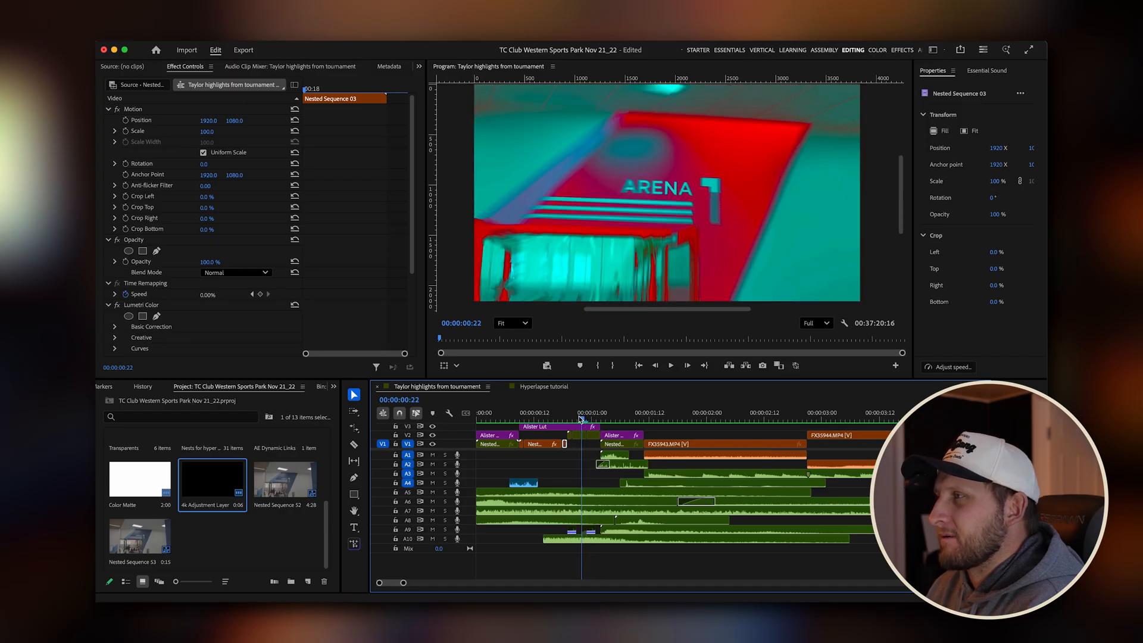